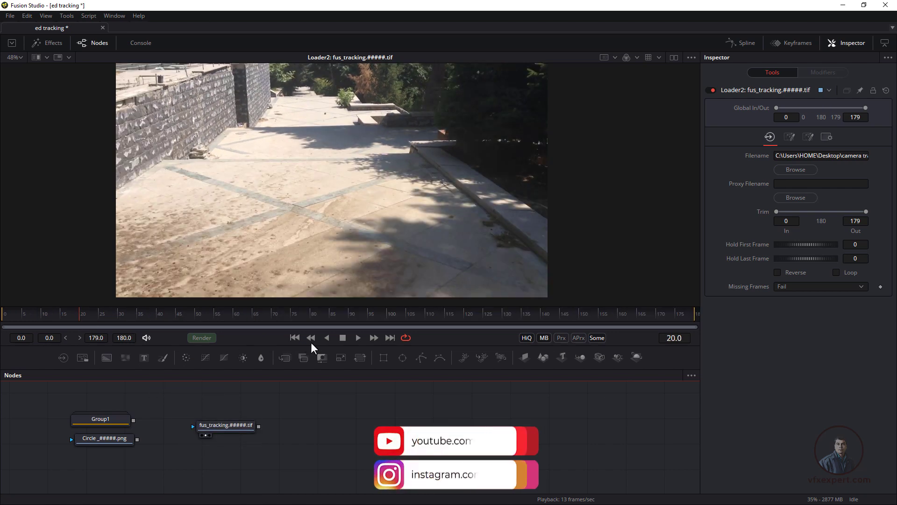
Play back the fus_tracking footage, stop it and return to the first frame
click(360, 337)
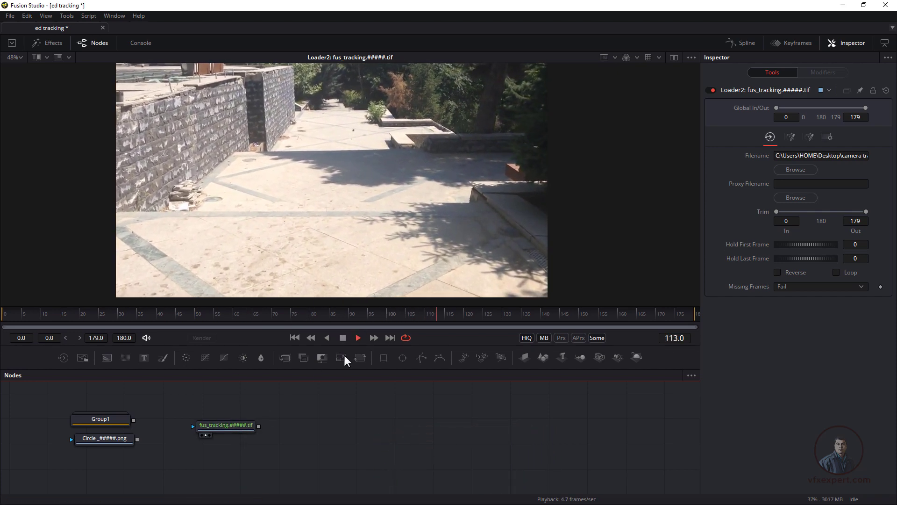
click(341, 340)
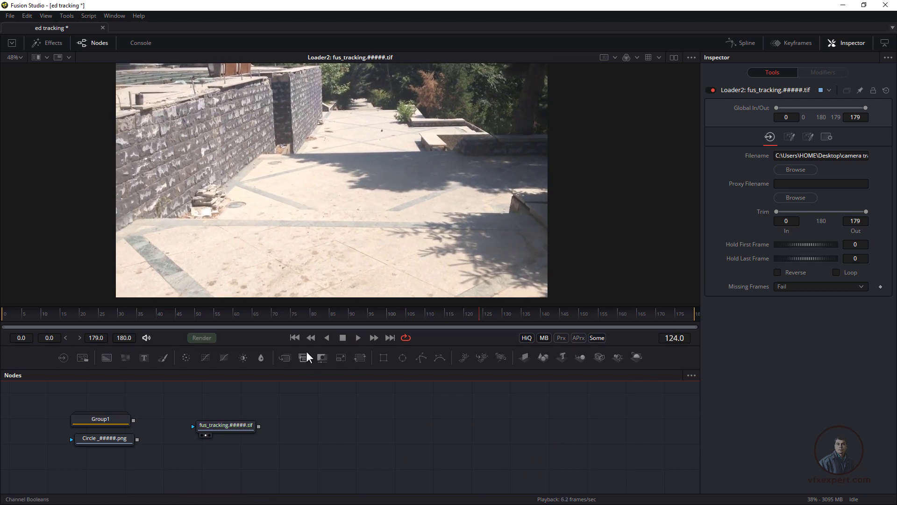
click(294, 337)
Add a Camera Tracker node beside the fus_tracking footage node
click(237, 422)
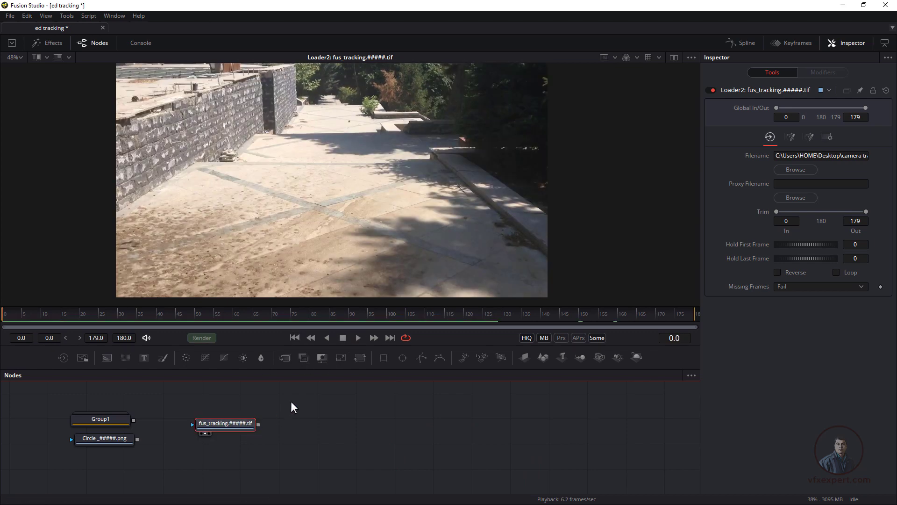
right_click(291, 401)
mouse_move(344, 243)
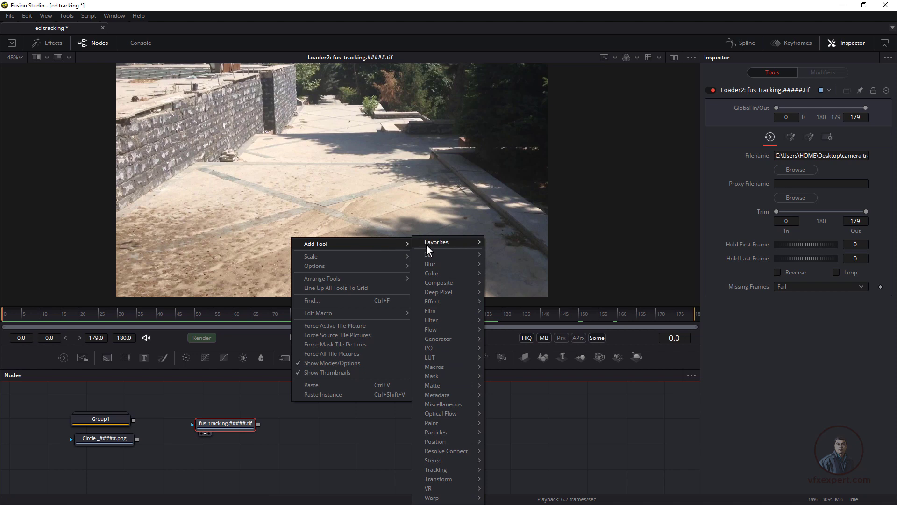
mouse_move(446, 468)
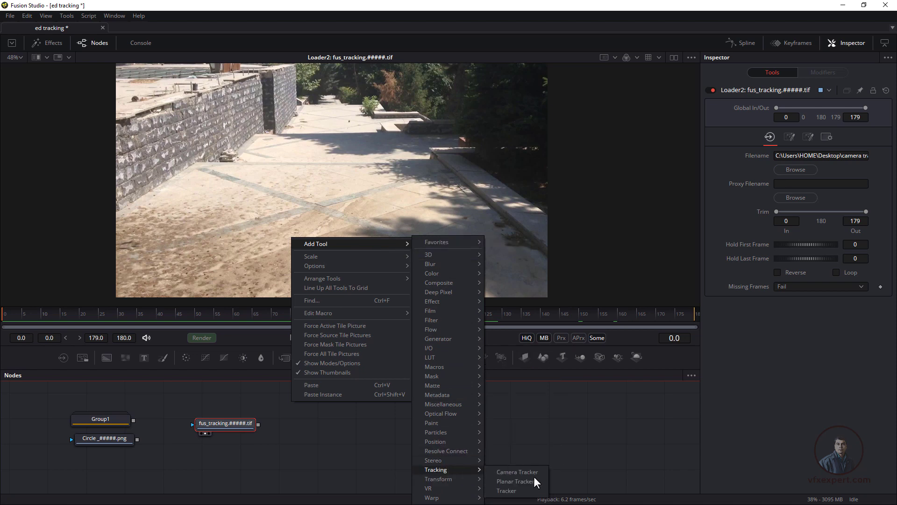
click(516, 472)
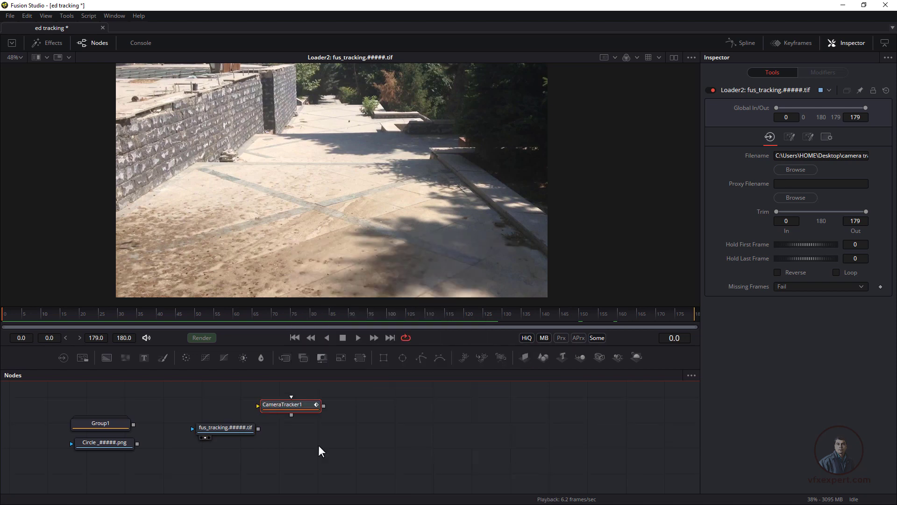
click(388, 415)
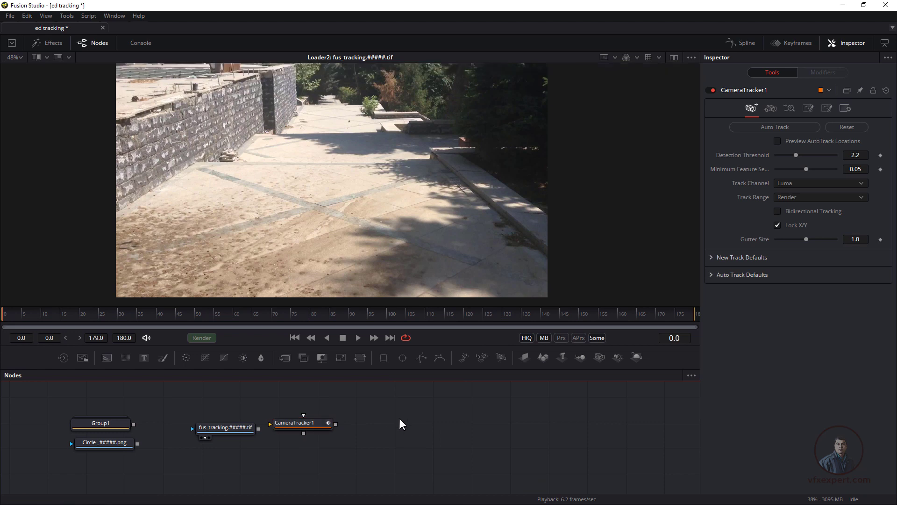
key(shift+space)
text(Merge)
text(cam)
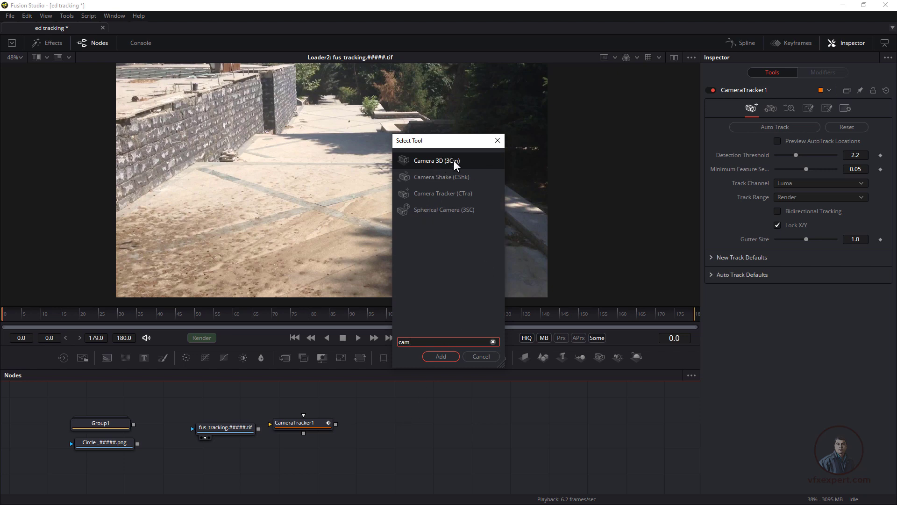
click(498, 140)
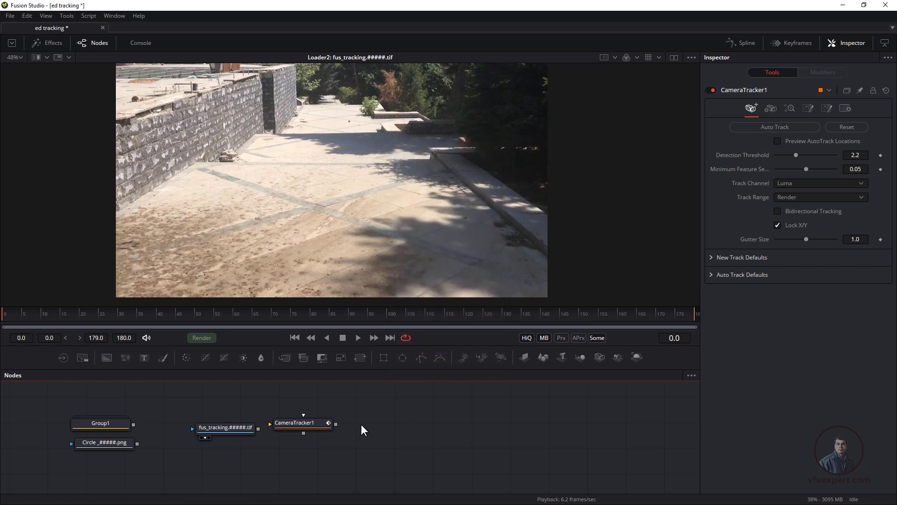
Connect the fus_tracking footage to the camera tracker, show it in the viewer and enable Preview AutoTrack Locations
drag(276, 430, 362, 183)
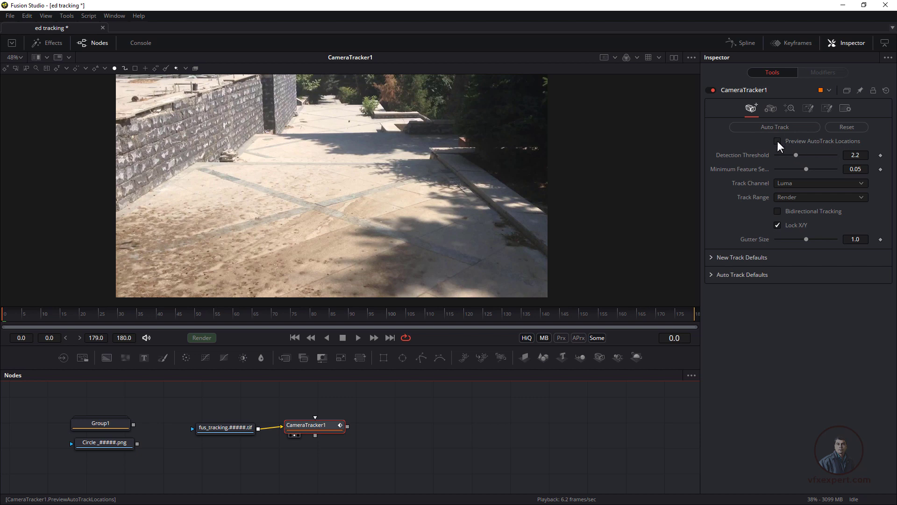
click(778, 141)
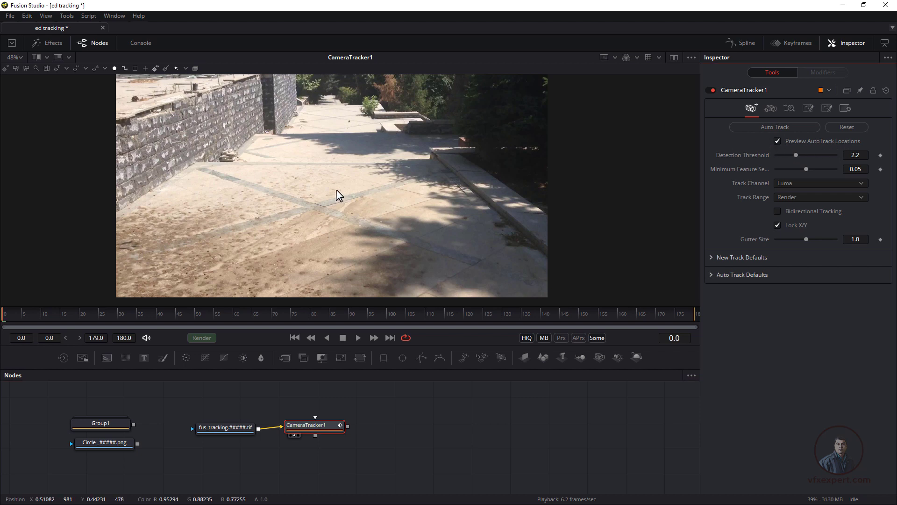
click(324, 430)
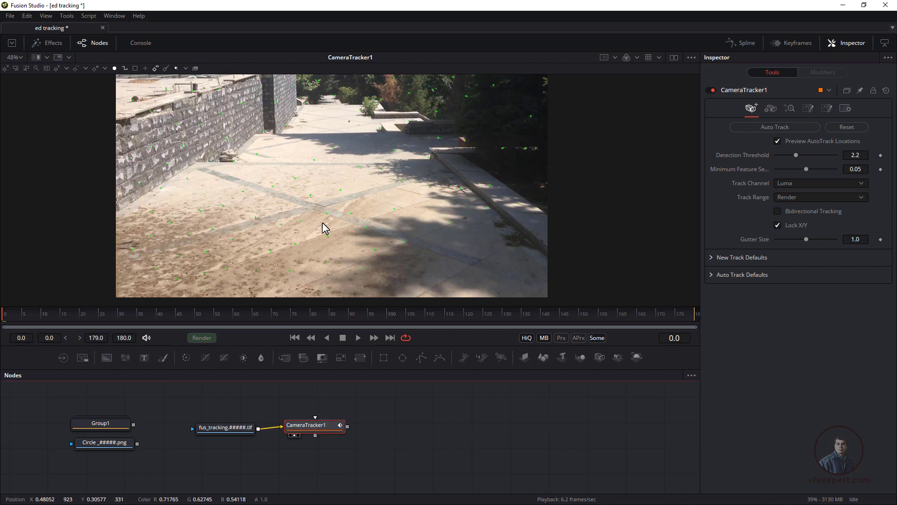
Examine the density and spread of the previewed track locations over the paved ground
scroll(339, 229, up, 2)
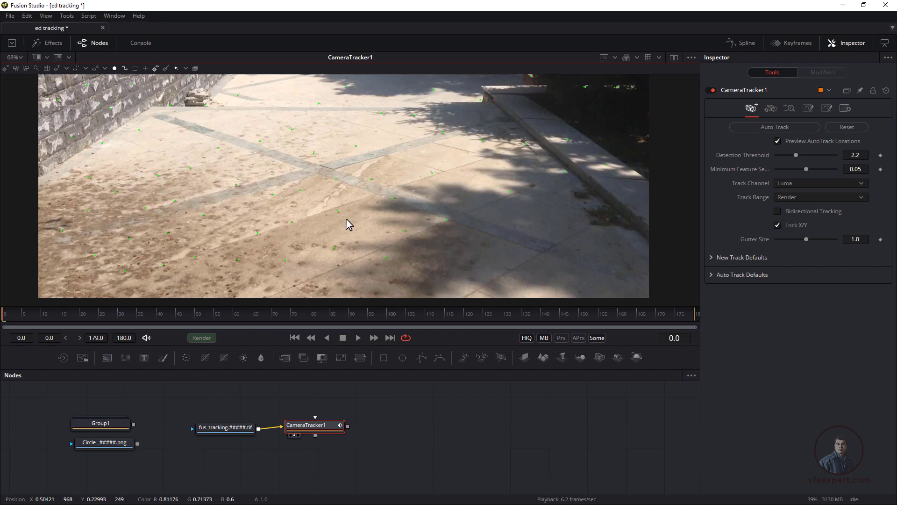
scroll(346, 218, up, 2)
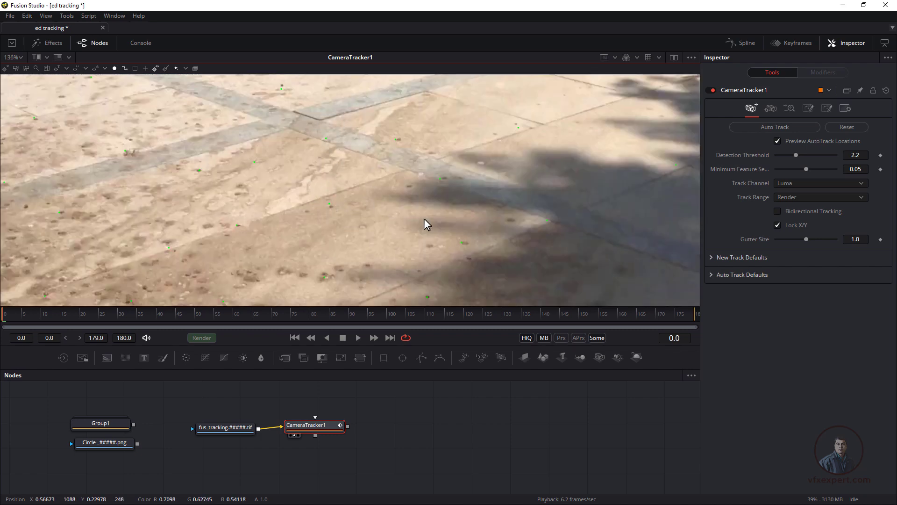
scroll(419, 218, down, 3)
drag(409, 231, 411, 232)
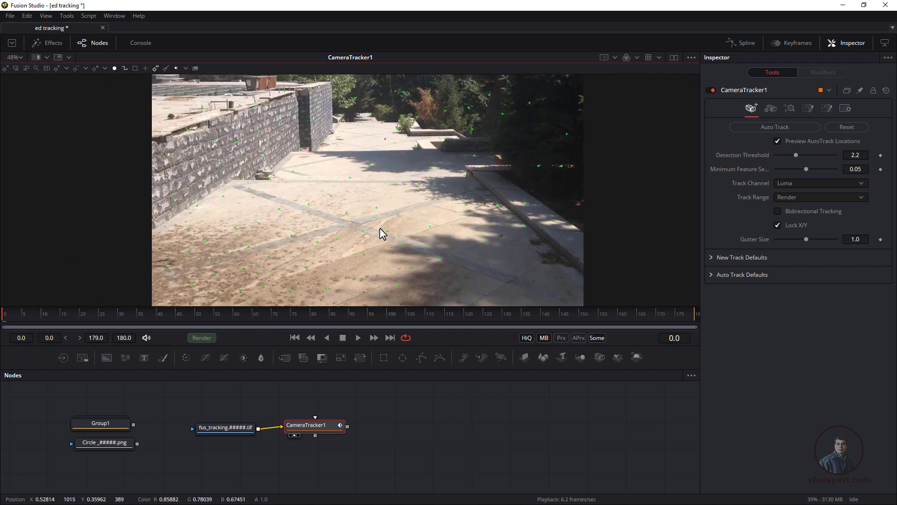
scroll(362, 228, up, 1)
scroll(354, 232, down, 2)
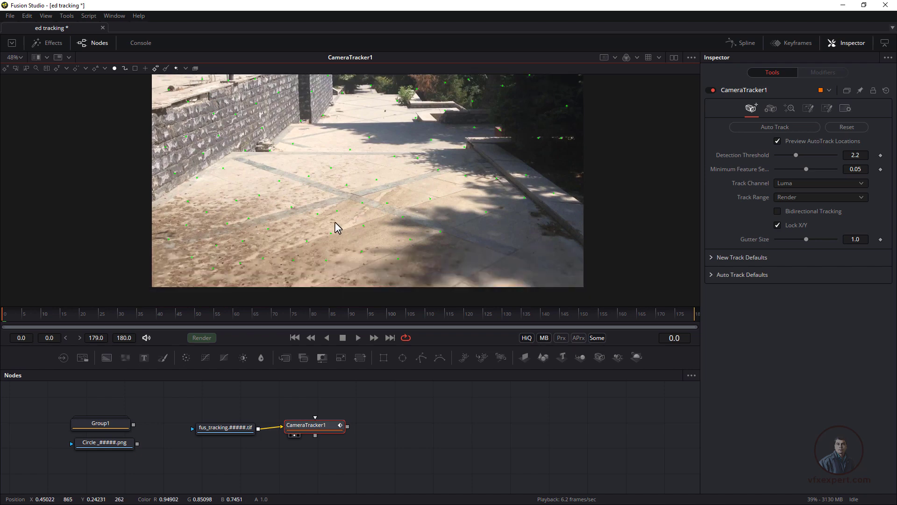
scroll(334, 222, up, 1)
scroll(353, 214, down, 1)
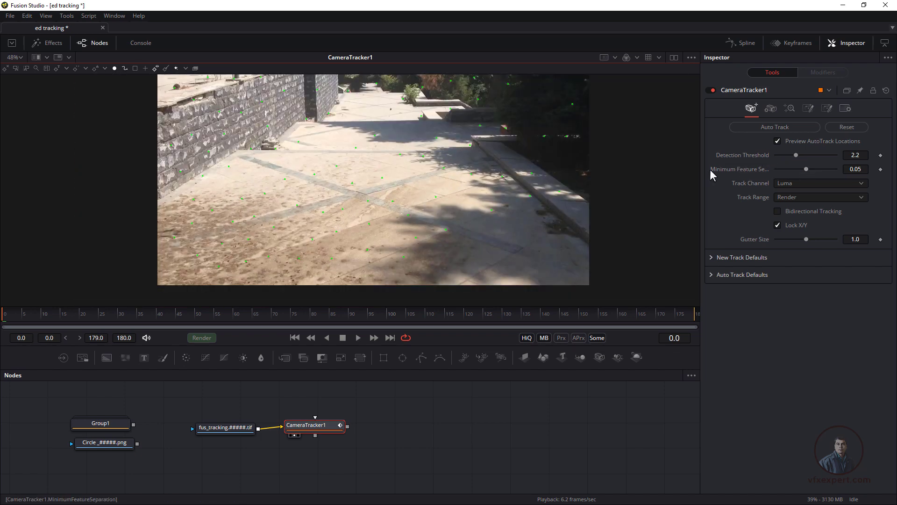
Set the camera tracker's Minimum Feature Separation to 0.0288
drag(700, 176, 653, 172)
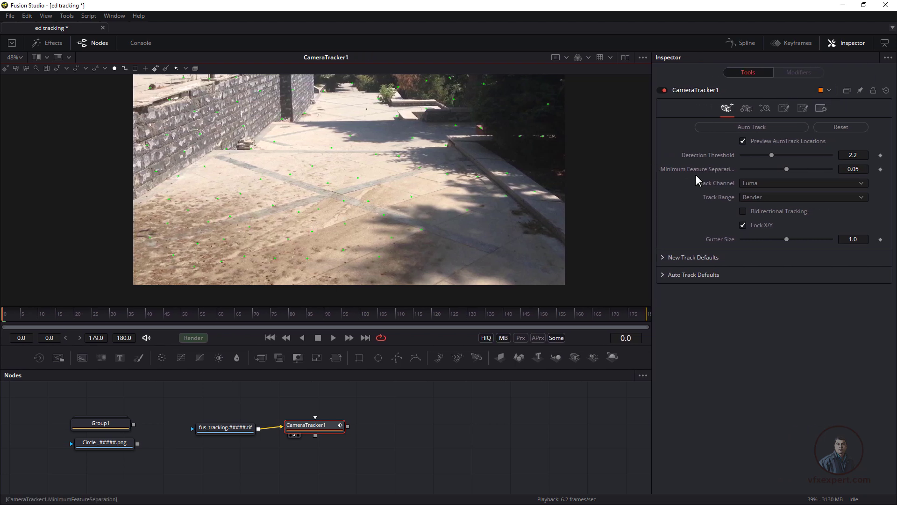
drag(787, 170, 766, 177)
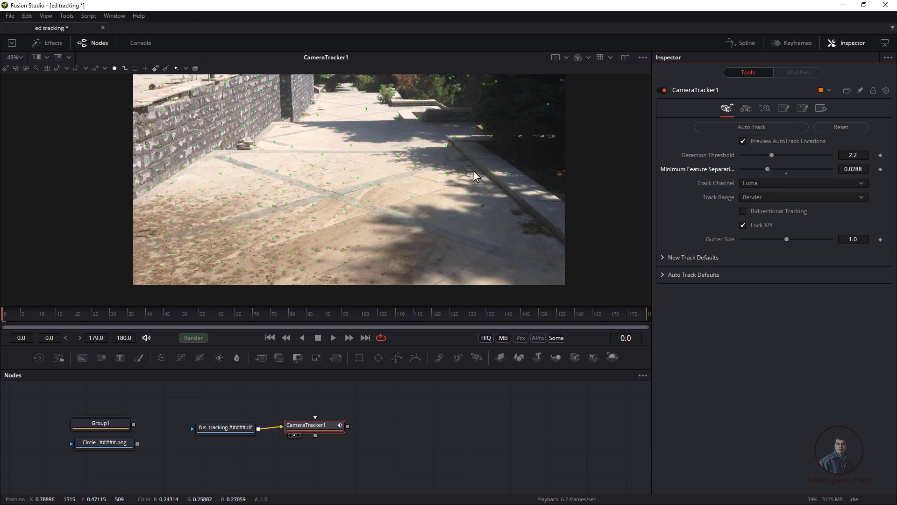
drag(394, 223, 391, 228)
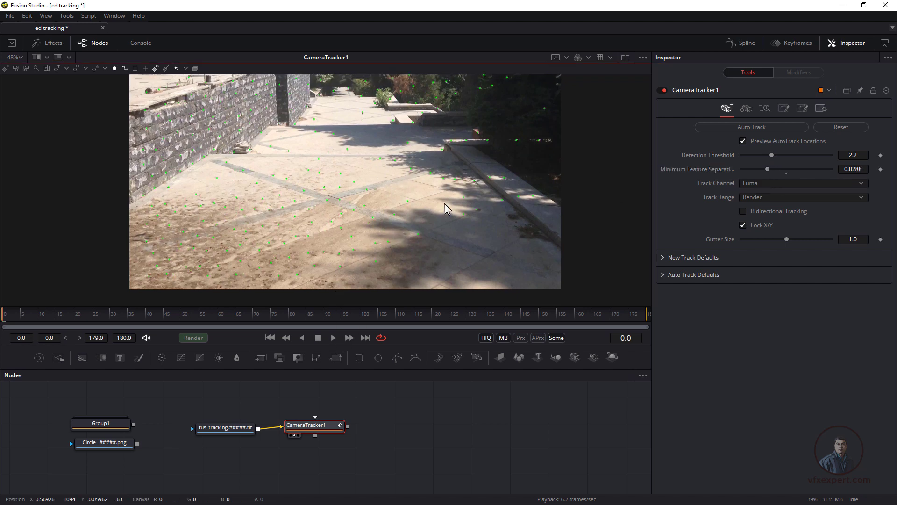
Run Auto Track on the footage and check the resulting tracks at frame 82
click(748, 128)
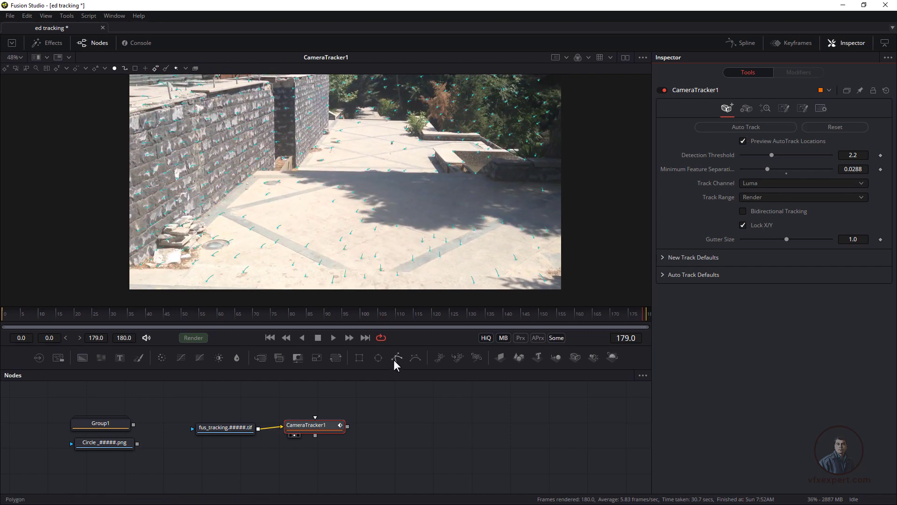
click(297, 313)
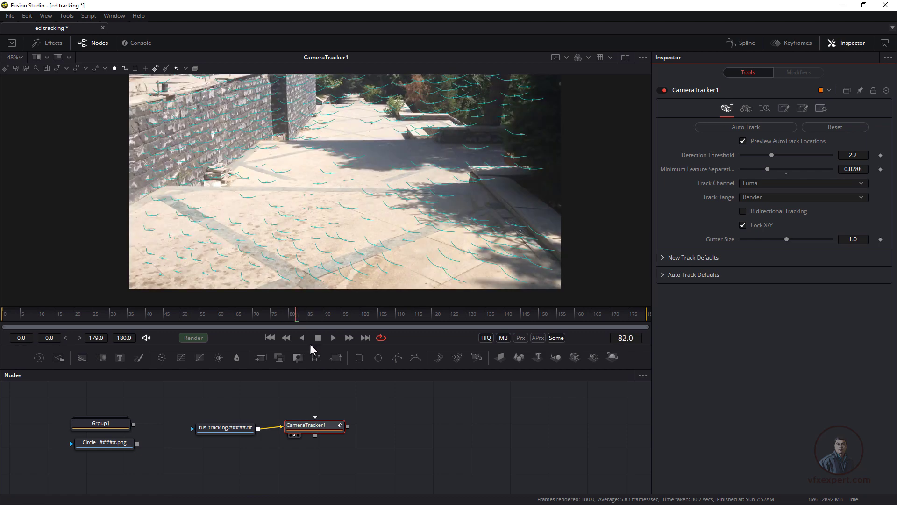
click(318, 428)
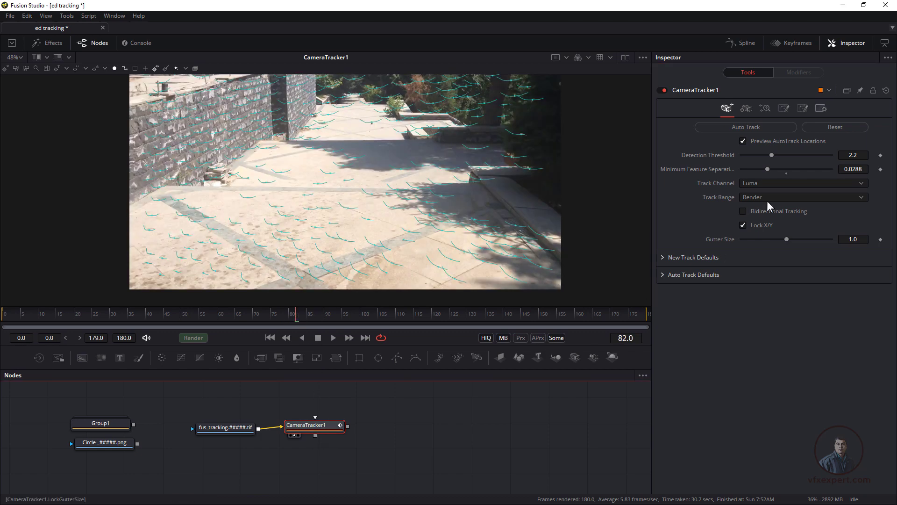
Solve the camera from the tracked points and review the tracks around frame 67
click(765, 108)
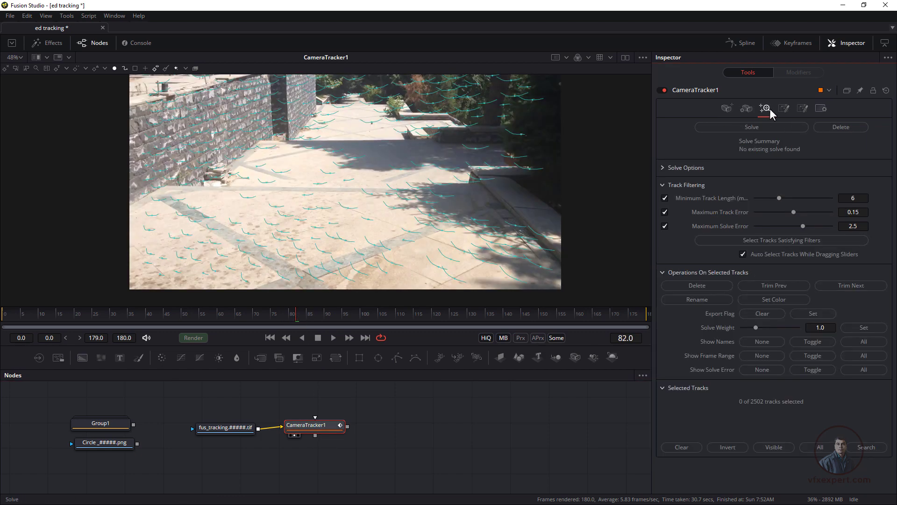
click(752, 126)
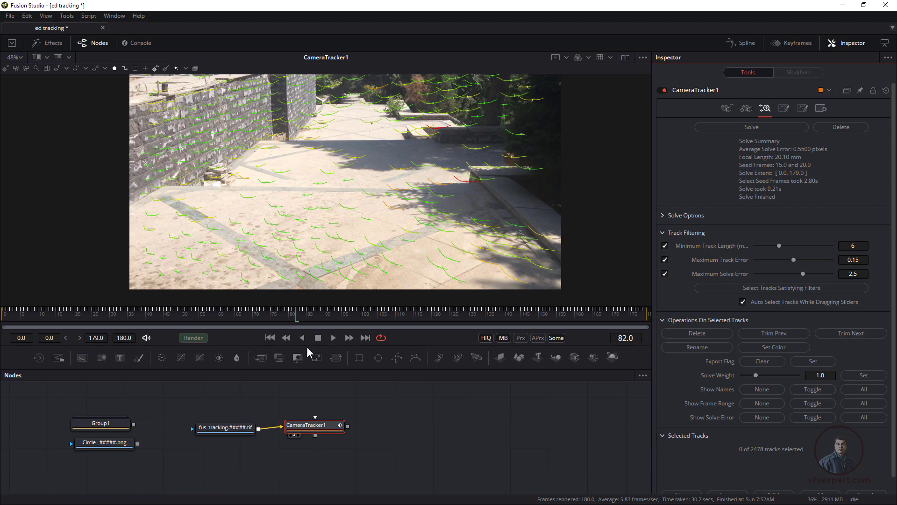
mouse_move(245, 315)
mouse_down()
mouse_move(402, 313)
mouse_move(245, 314)
mouse_up()
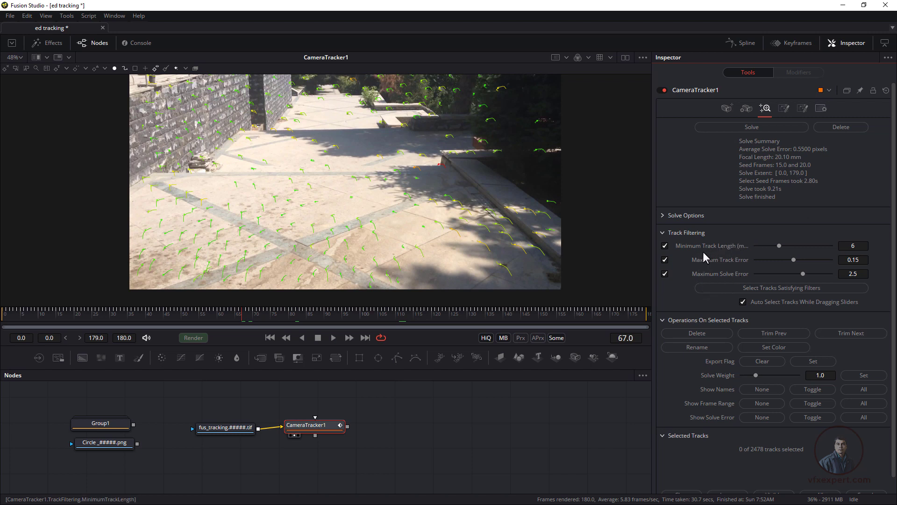
Delete the tracks selected with minimum track length 8 and maximum solve error 1.938, and solve the camera again
drag(778, 245, 784, 246)
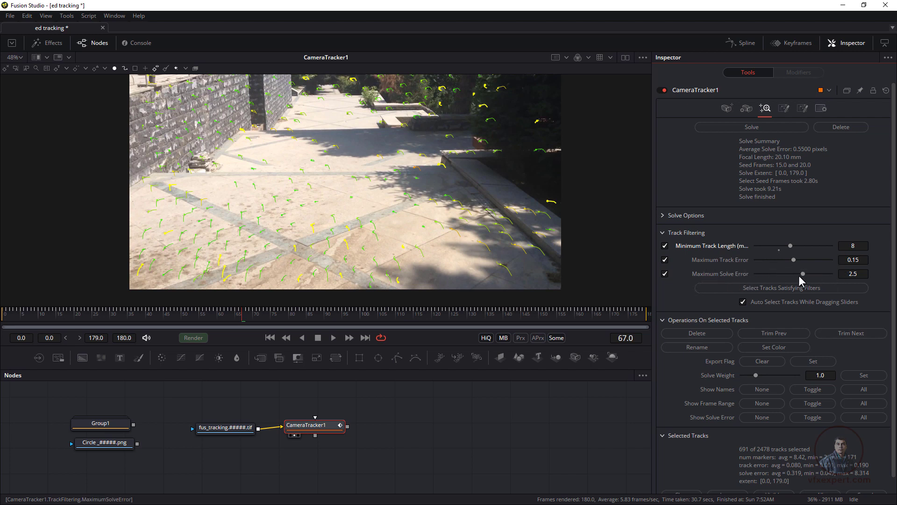
drag(802, 274, 792, 273)
click(702, 332)
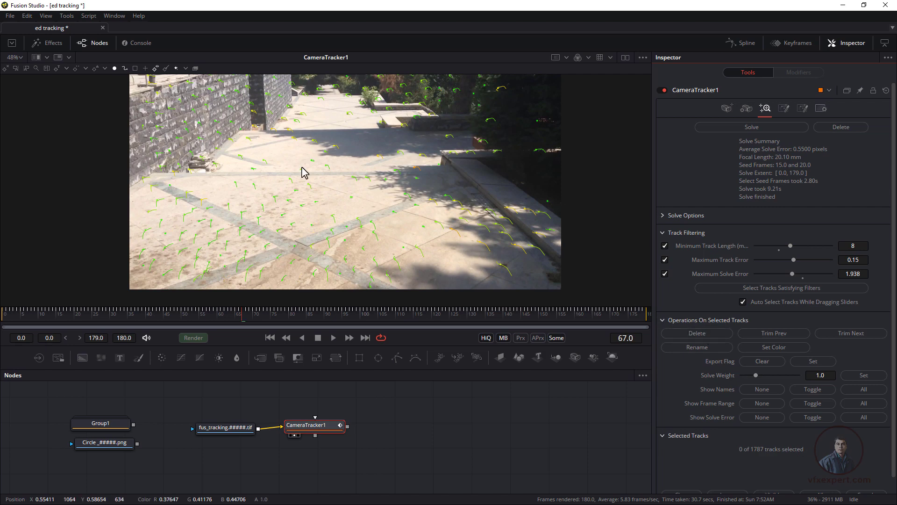
drag(256, 319, 194, 321)
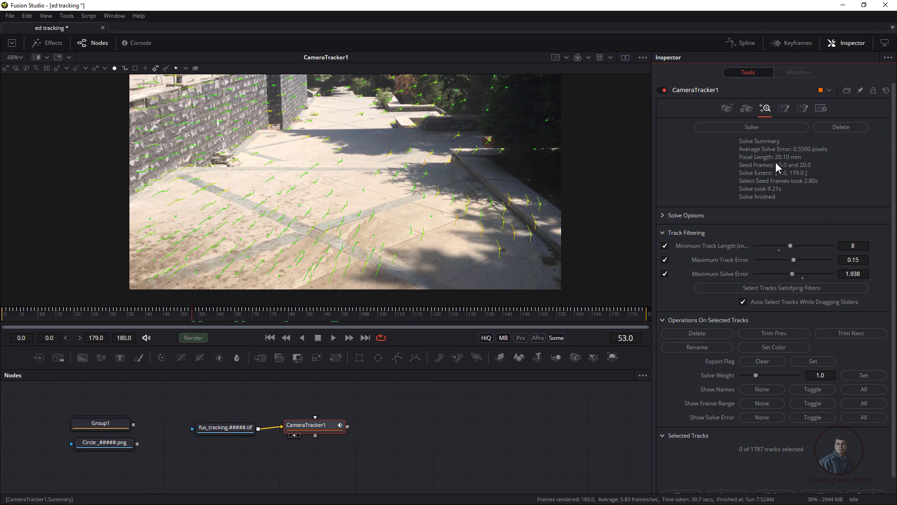
click(754, 127)
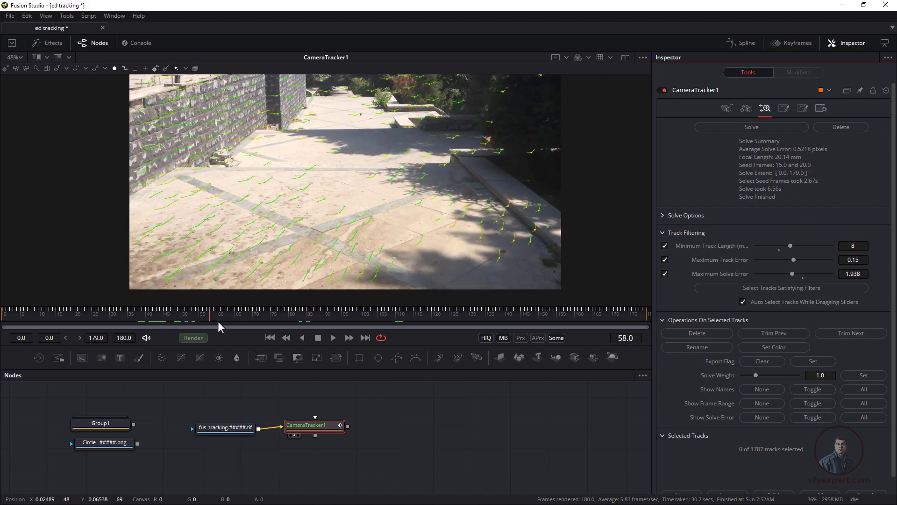
Delete tracks filtered by minimum length 9, maximum track error 0.1379 and maximum solve error 1.665, and re-solve the camera
drag(791, 246, 796, 246)
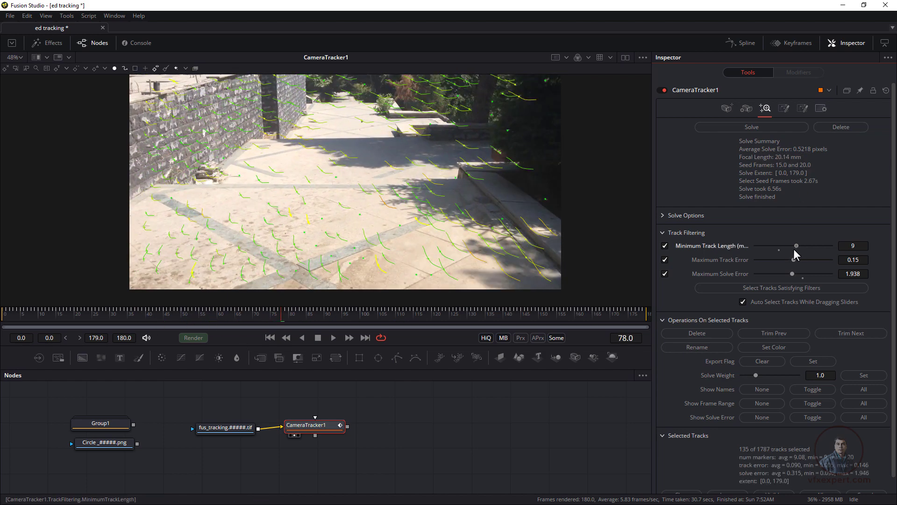
click(751, 126)
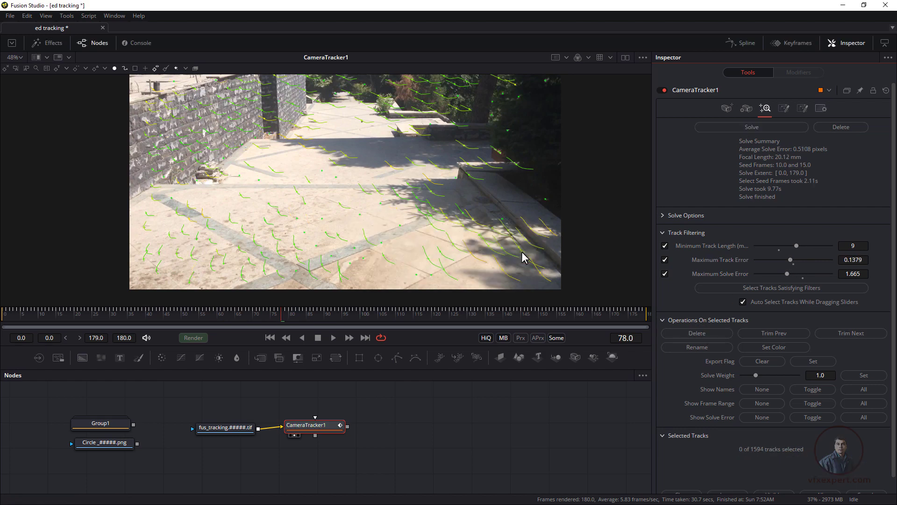
drag(307, 321, 235, 327)
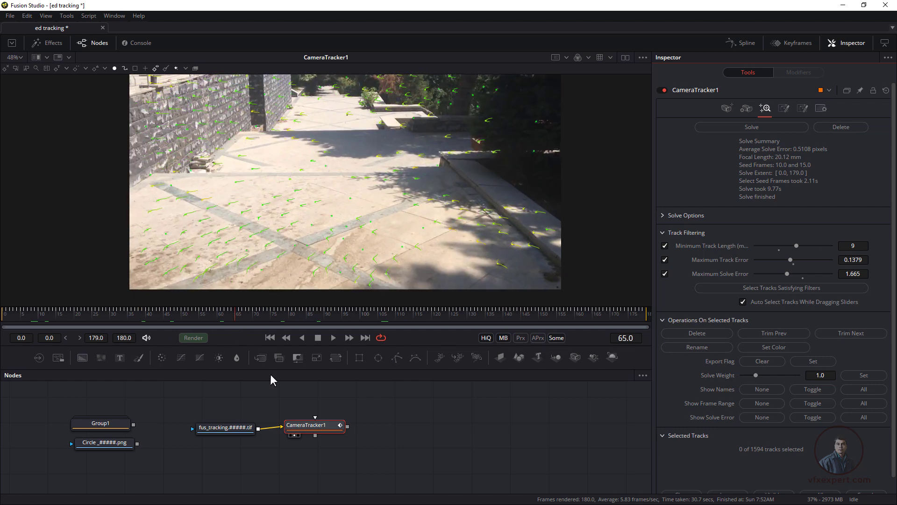
Add a Merge 3D node to the flow and place it beside CameraTracker1
drag(360, 434, 285, 431)
click(316, 433)
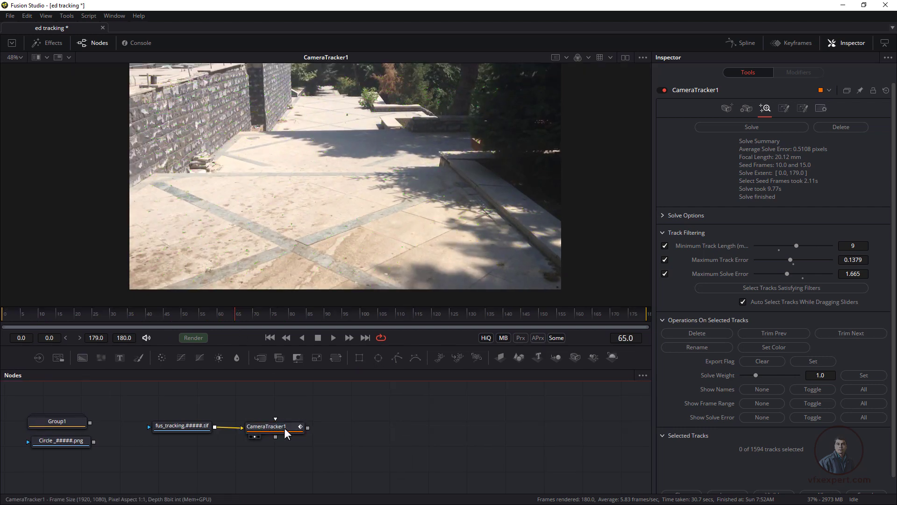
right_click(333, 402)
mouse_move(370, 255)
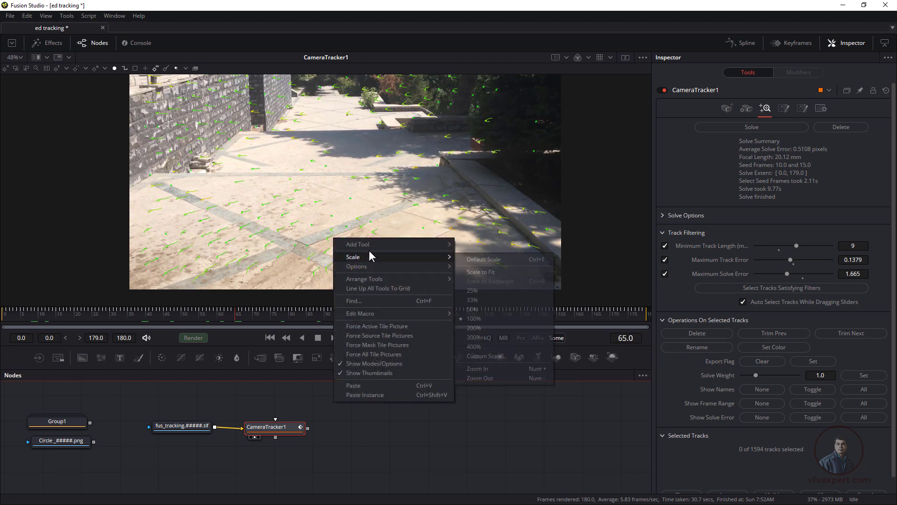
mouse_move(481, 254)
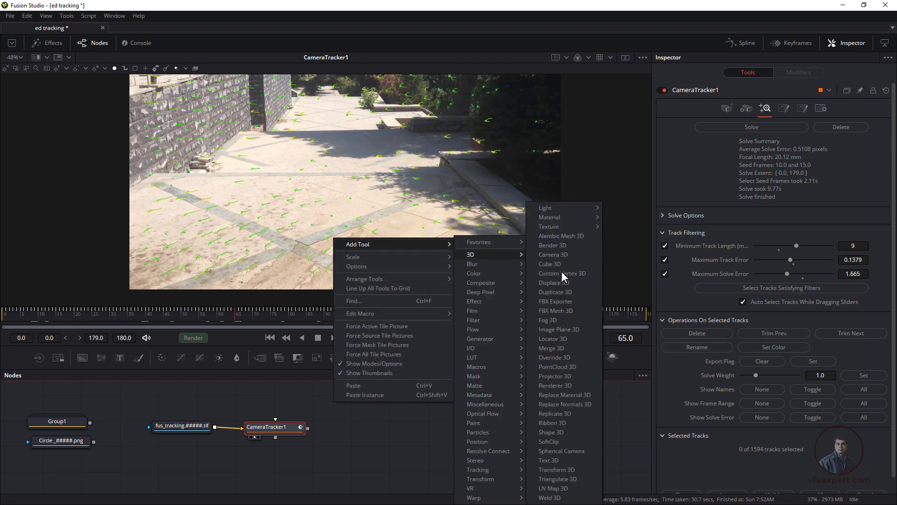
click(561, 348)
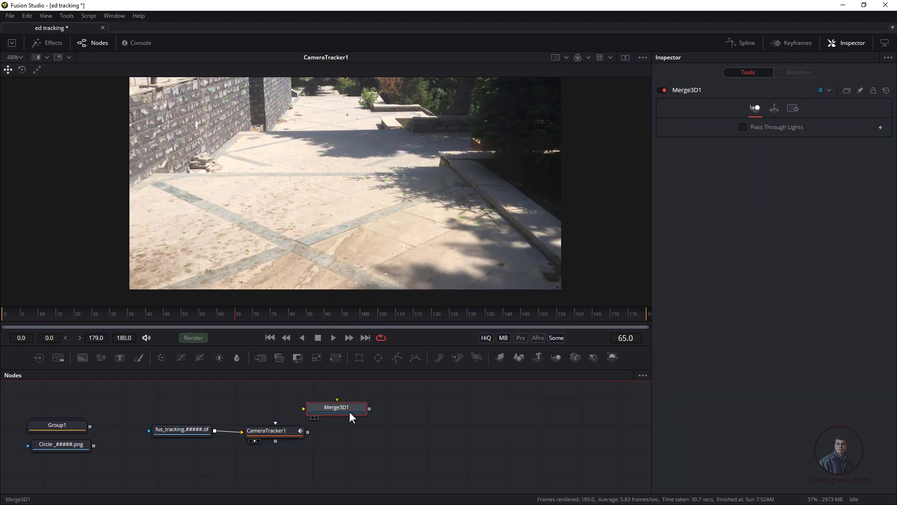
drag(349, 411, 392, 439)
Connect CameraTracker1's output to Merge3D1 and view the merge to examine the point cloud against the ground grid
drag(276, 441, 284, 222)
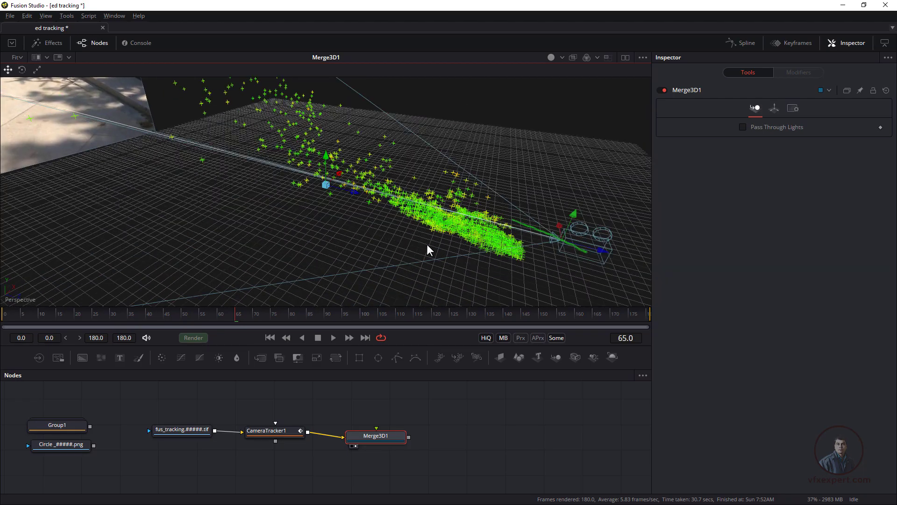
drag(427, 244, 458, 226)
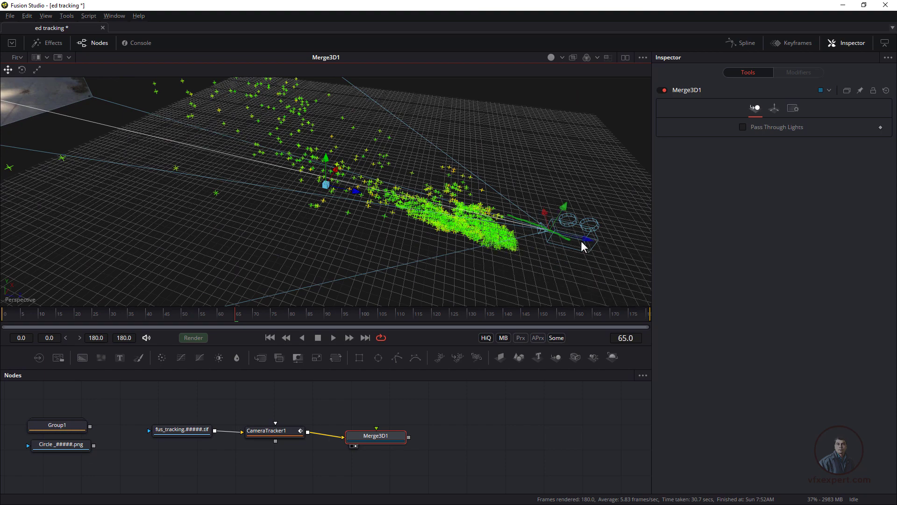
drag(499, 268, 486, 189)
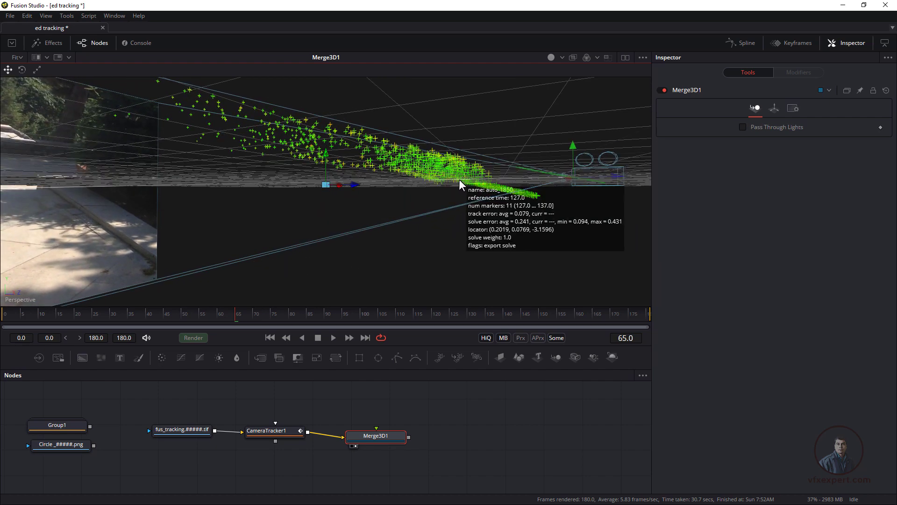
mouse_move(438, 186)
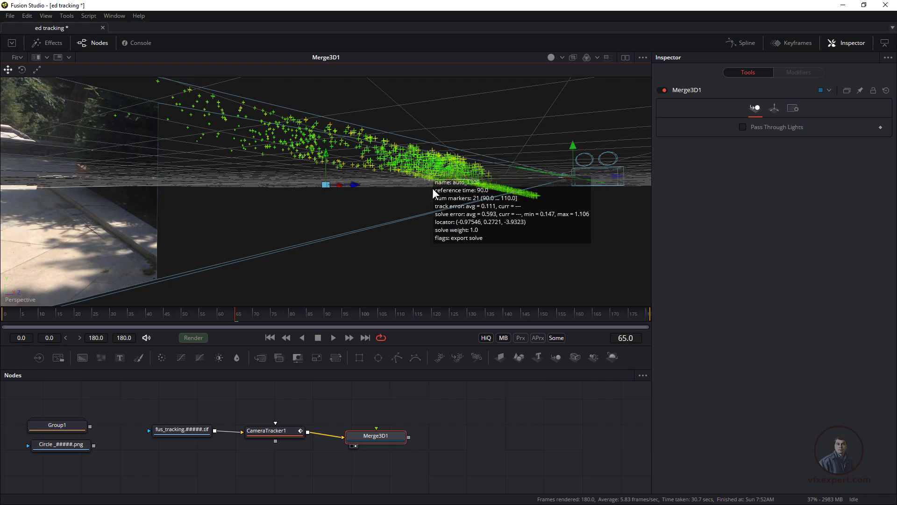
mouse_move(508, 189)
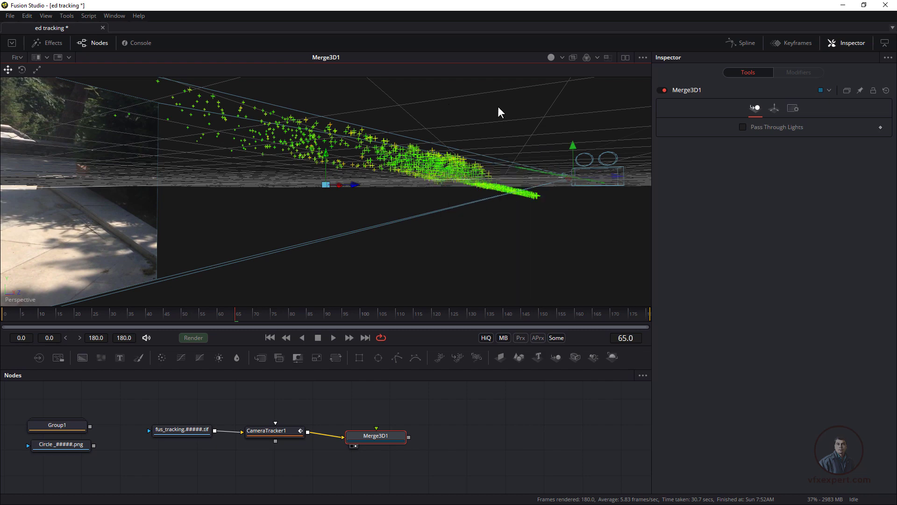
drag(464, 178, 514, 263)
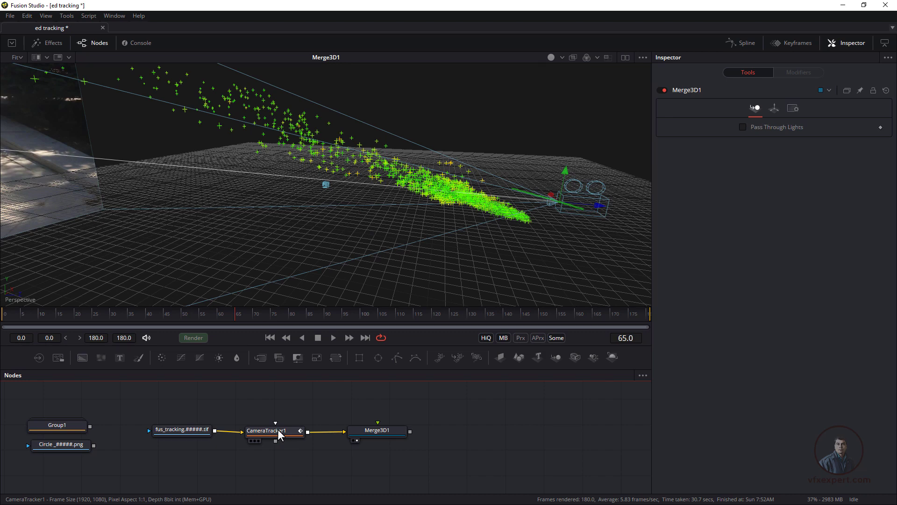
View CameraTracker1 again and select a group of tracks on the central ground paving
click(278, 430)
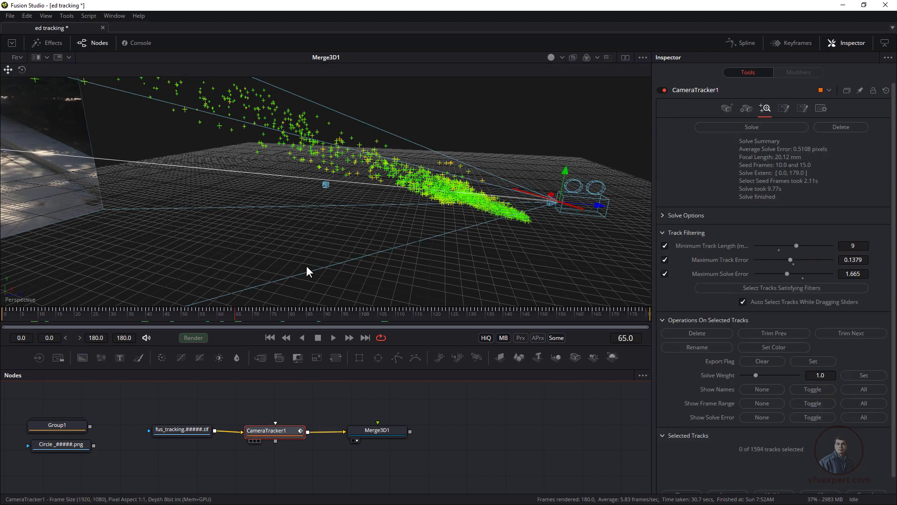
key(1)
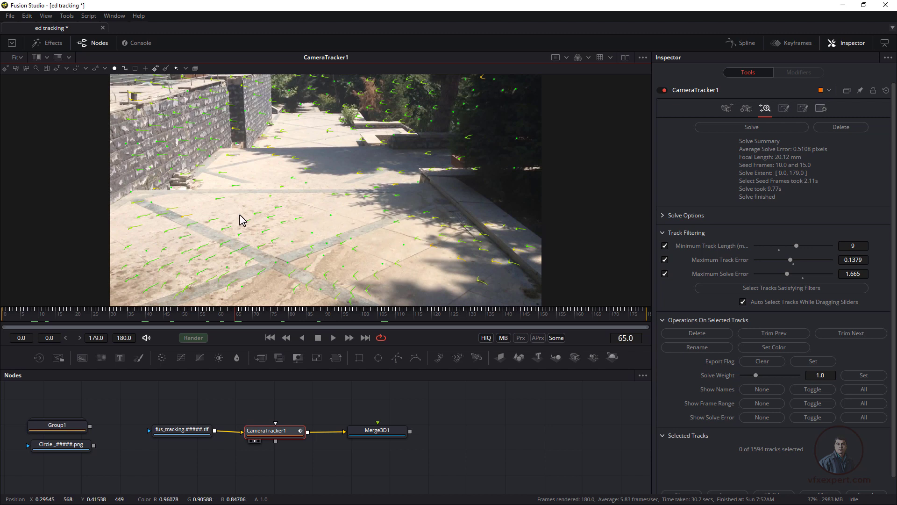
drag(238, 205, 359, 266)
drag(372, 270, 372, 270)
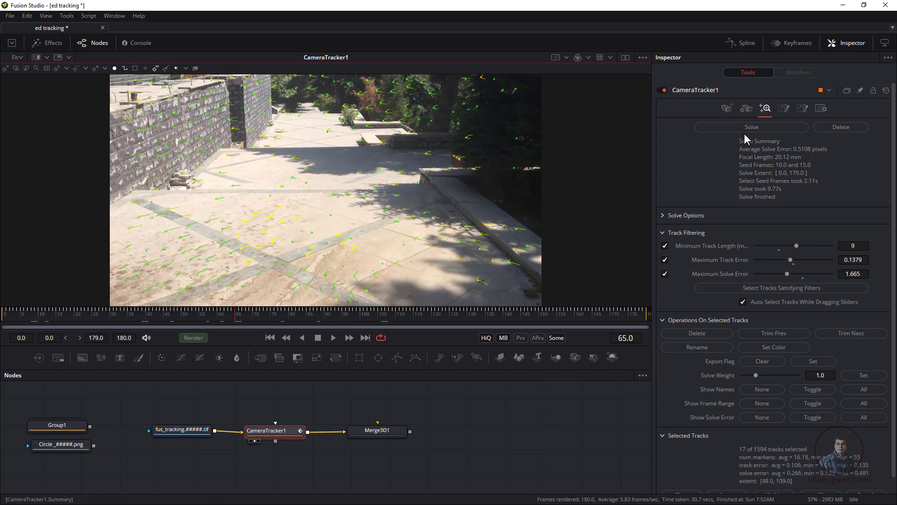
Expand the camera tracker's 3D Scene Transform export settings and show CameraTracker1 and Merge3D1 side by side in dual viewers
click(784, 109)
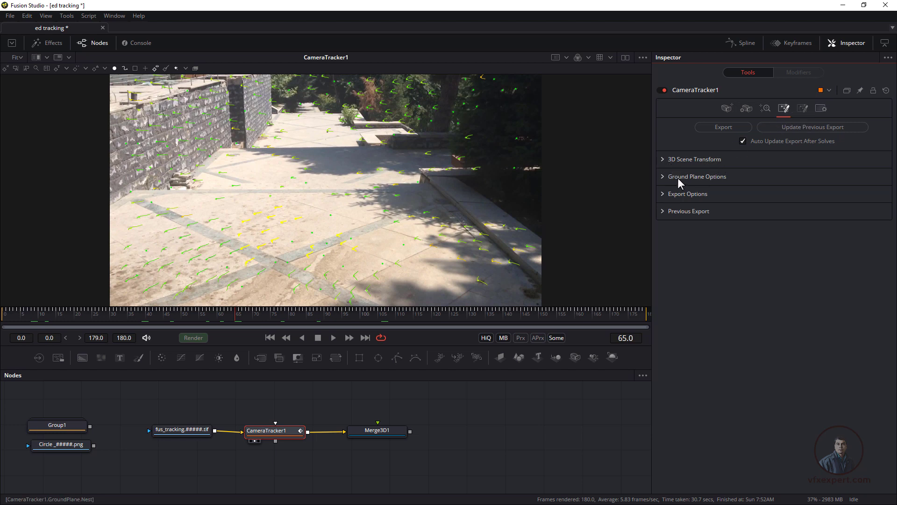
click(661, 160)
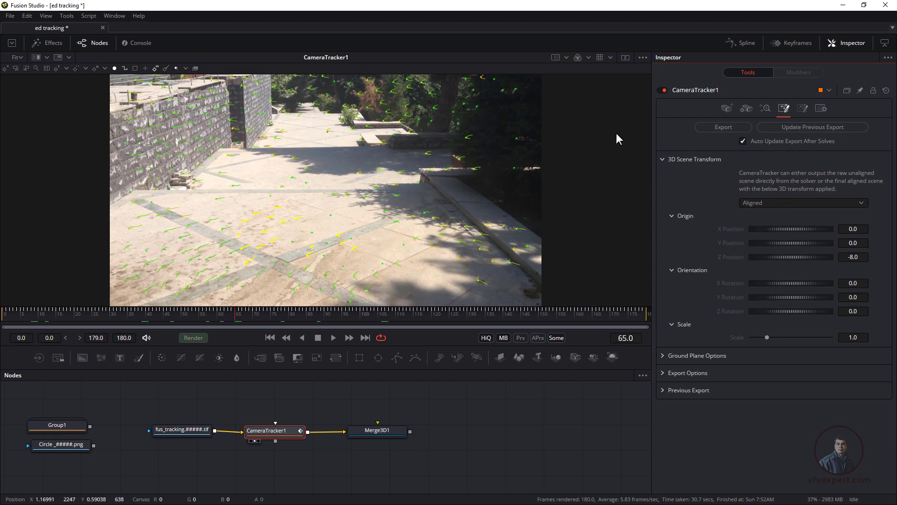
click(625, 57)
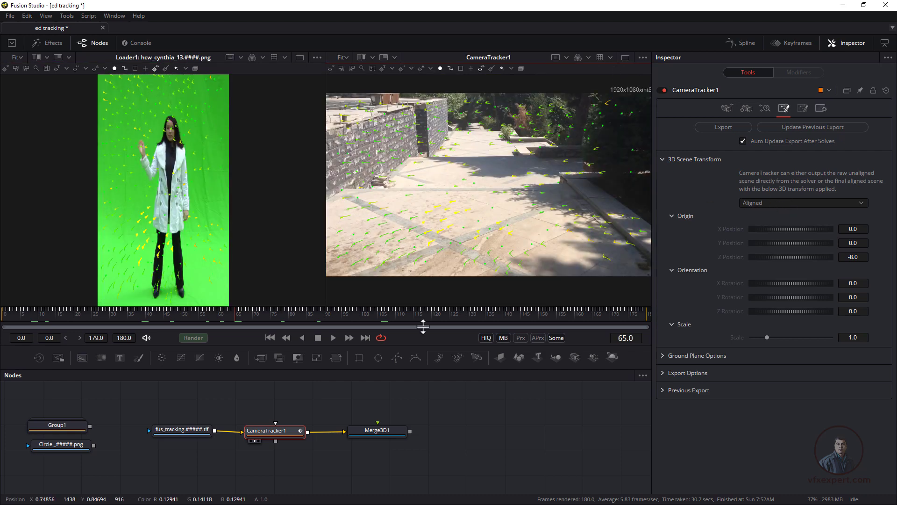
drag(386, 433, 491, 217)
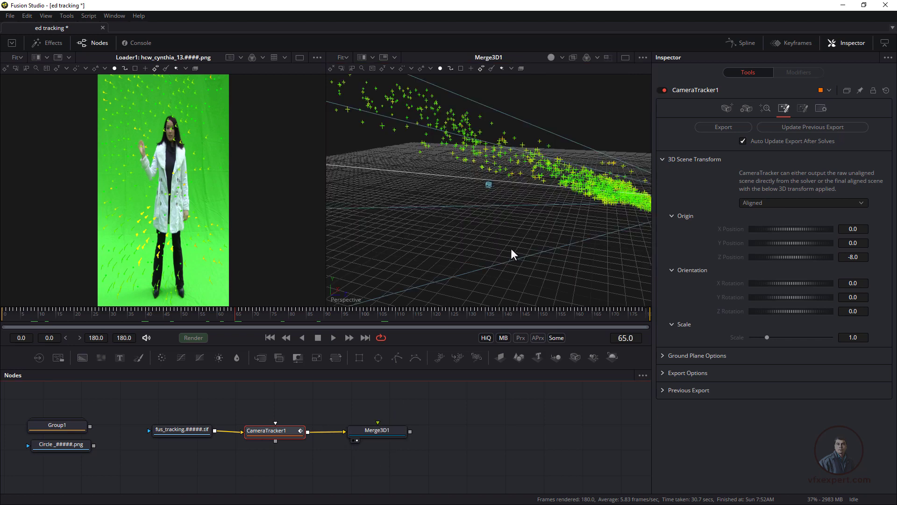
drag(264, 427, 200, 212)
Look at the Merge3D1 scene through the solved CameraTracker1 camera, and return to the perspective view to check the ground's tilt
mouse_move(203, 183)
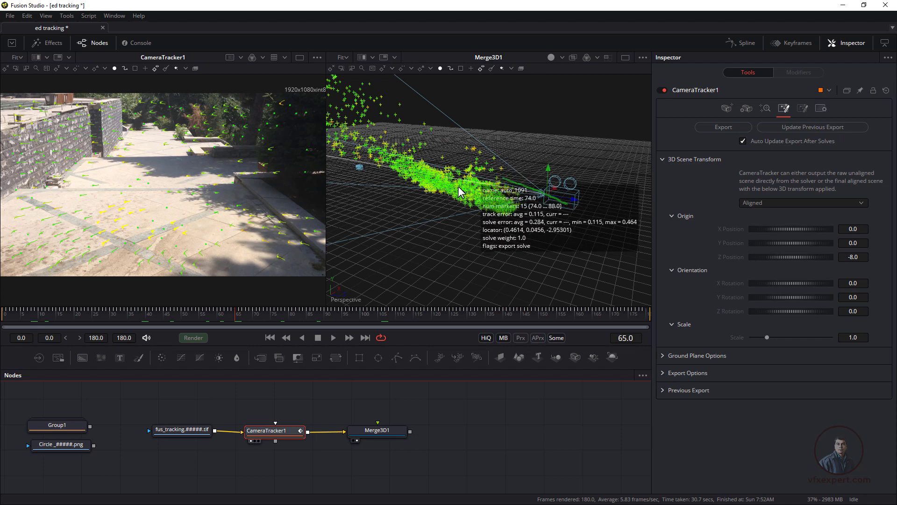
right_click(341, 302)
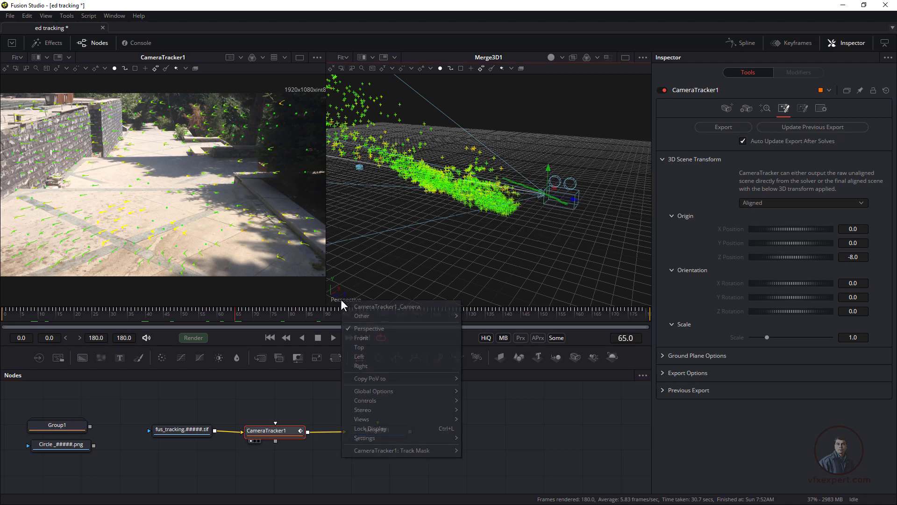
click(383, 307)
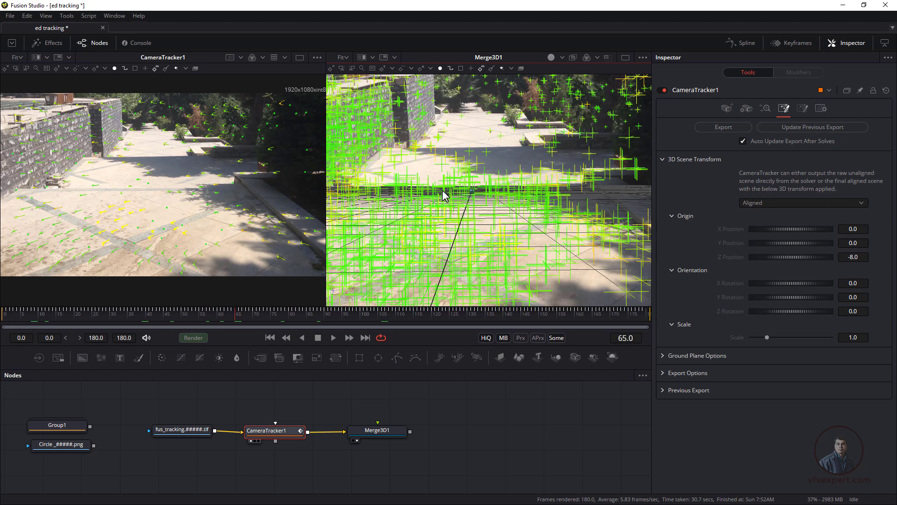
right_click(336, 293)
click(382, 318)
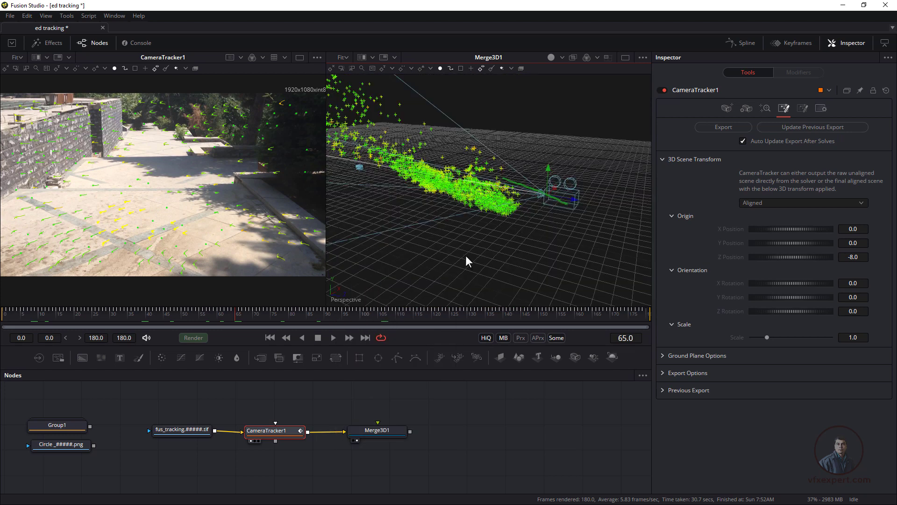
drag(505, 267, 540, 229)
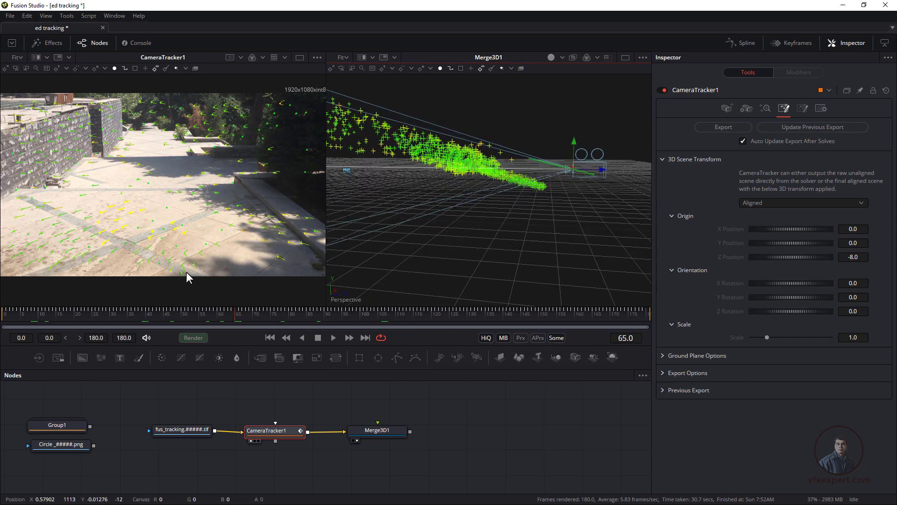
Switch the 3D scene transform to Unaligned and set its orientation from the selected ground tracks as XZ plane (ground)
click(764, 202)
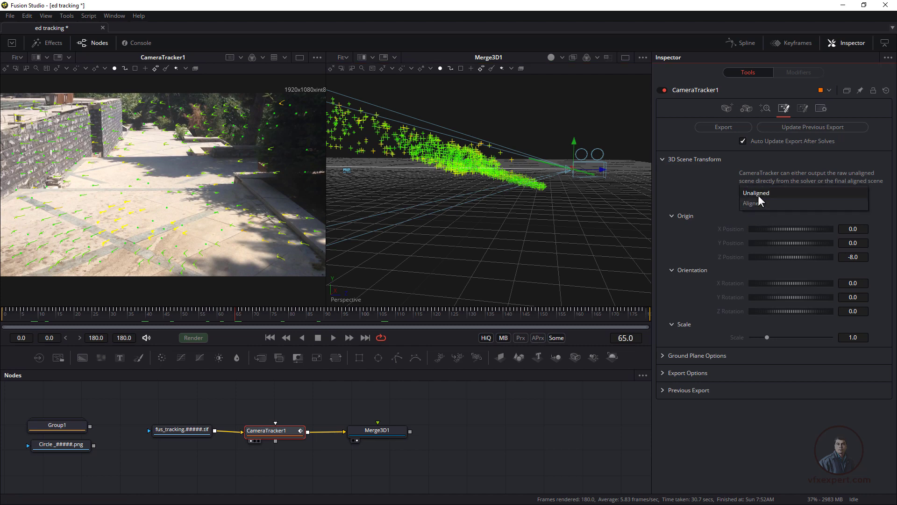
click(716, 202)
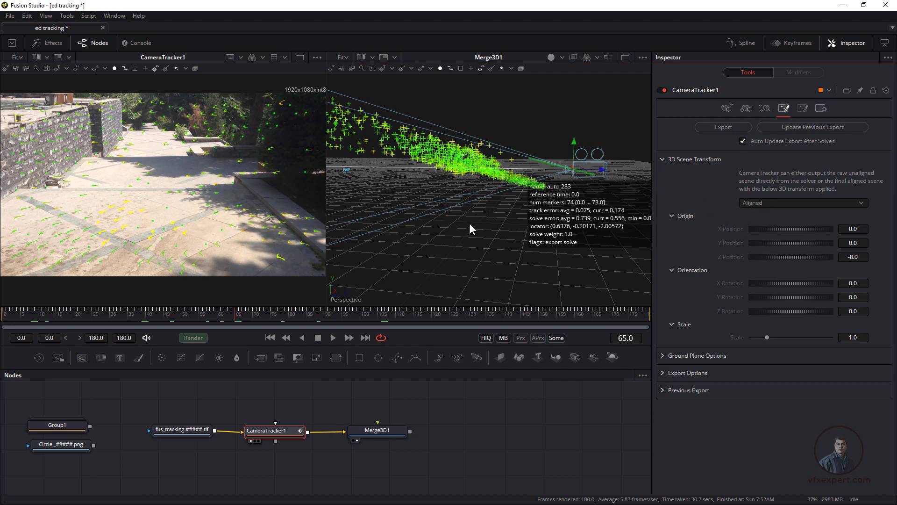
click(758, 204)
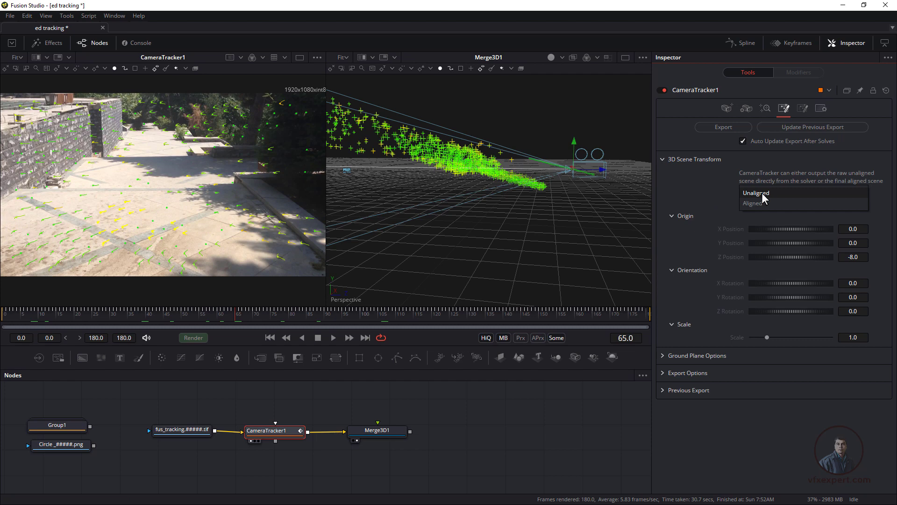
click(761, 192)
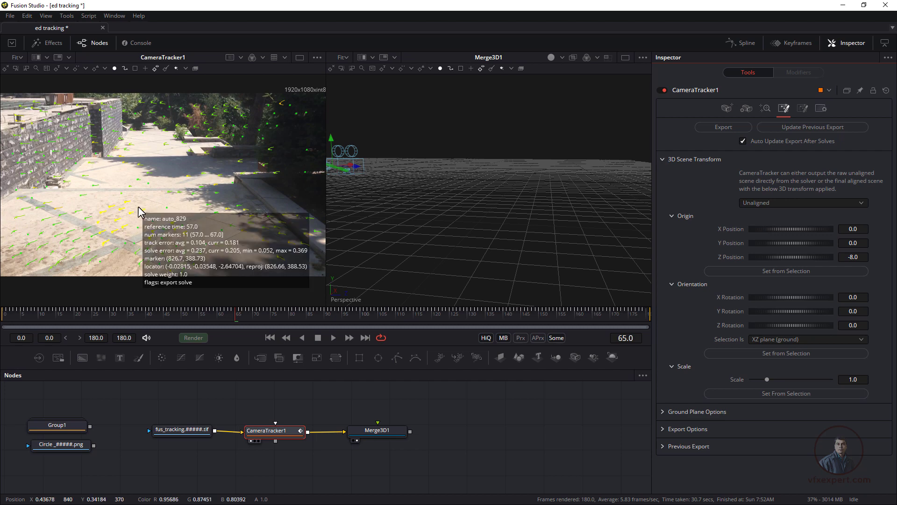
mouse_move(134, 234)
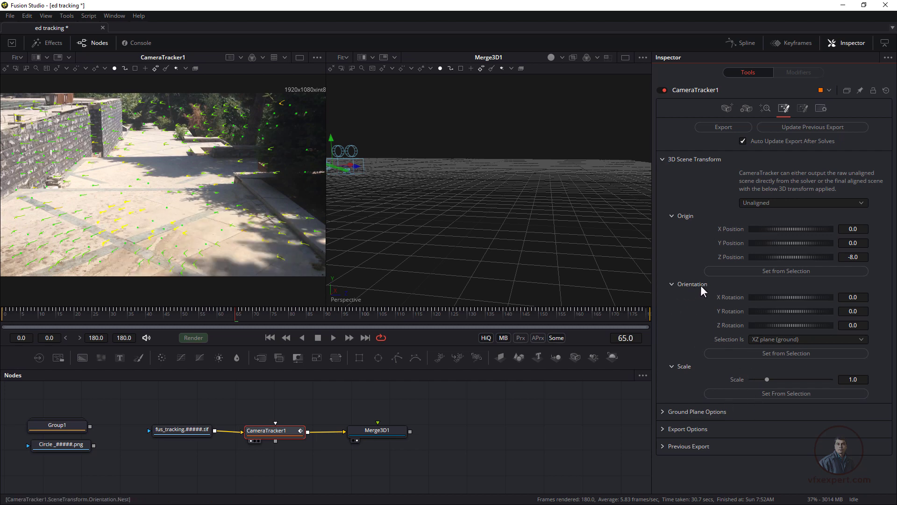
click(795, 354)
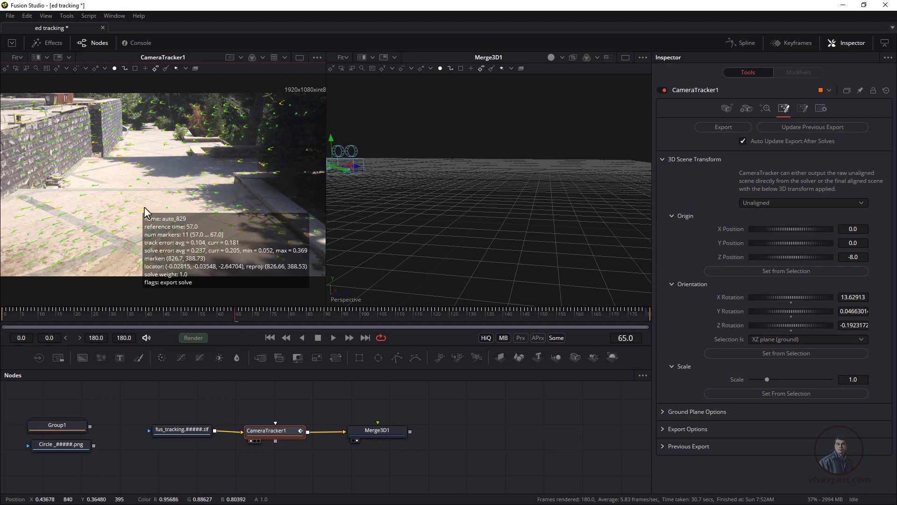
Set the scene origin from the single ground track auto_829 and switch the 3D scene transform to Aligned
mouse_move(145, 215)
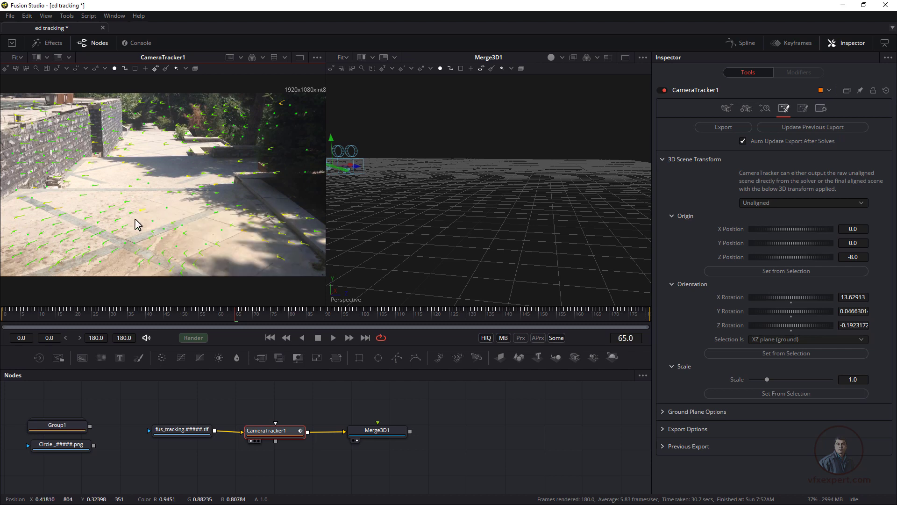
click(776, 271)
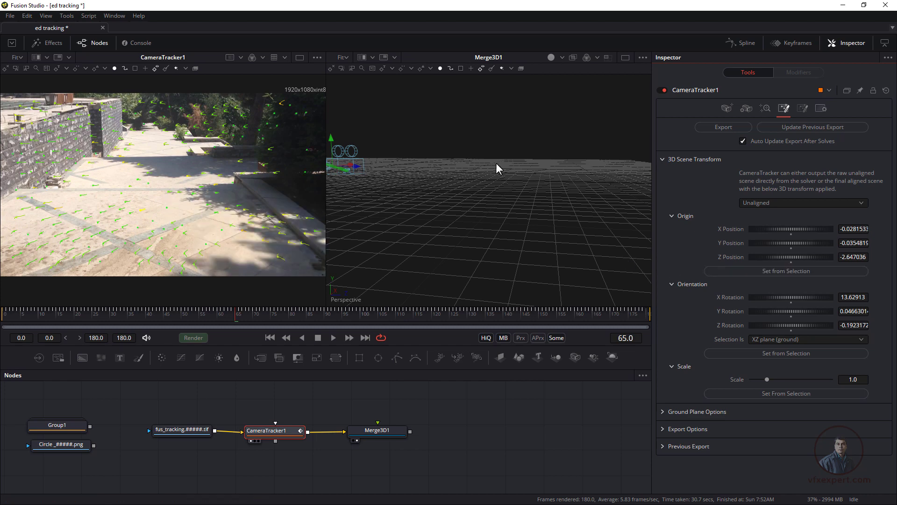
click(773, 203)
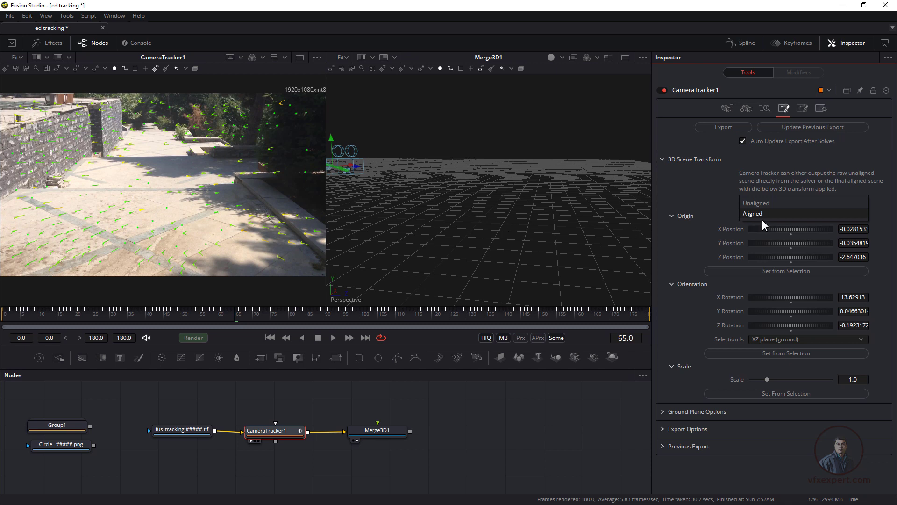
click(759, 213)
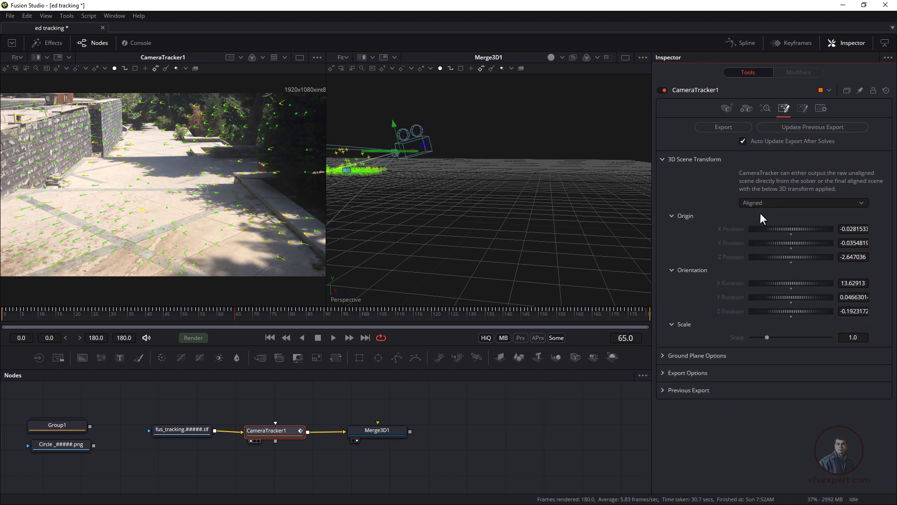
Widen the viewer area and examine the aligned point cloud and camera against the ground grid from several angles
drag(427, 202, 517, 217)
drag(546, 191, 495, 254)
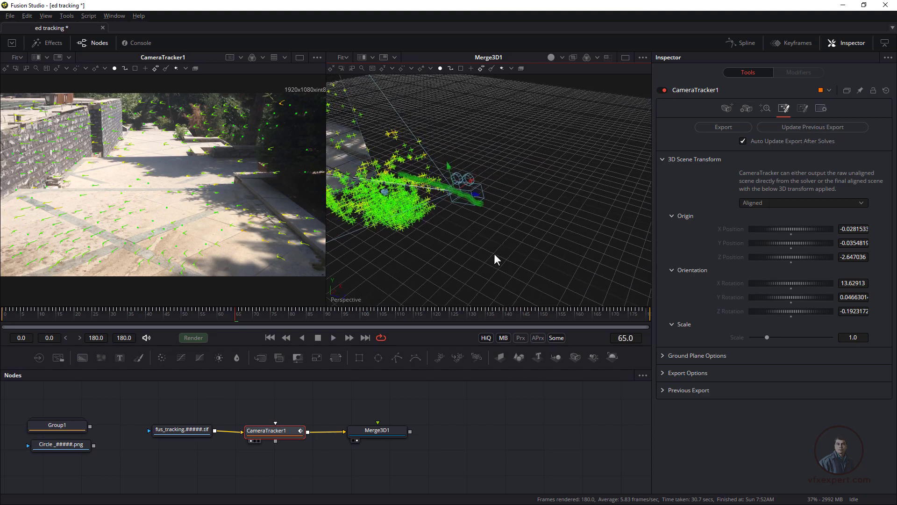
drag(653, 193, 720, 202)
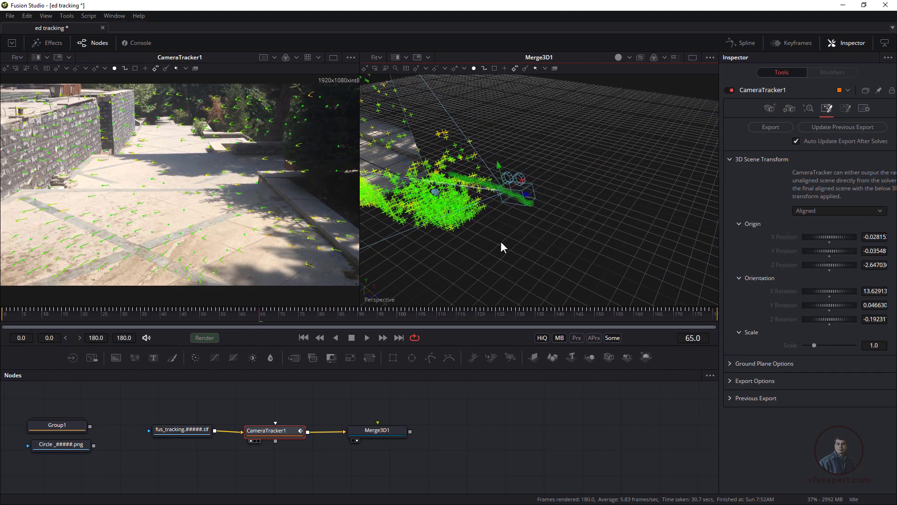
drag(501, 241, 408, 324)
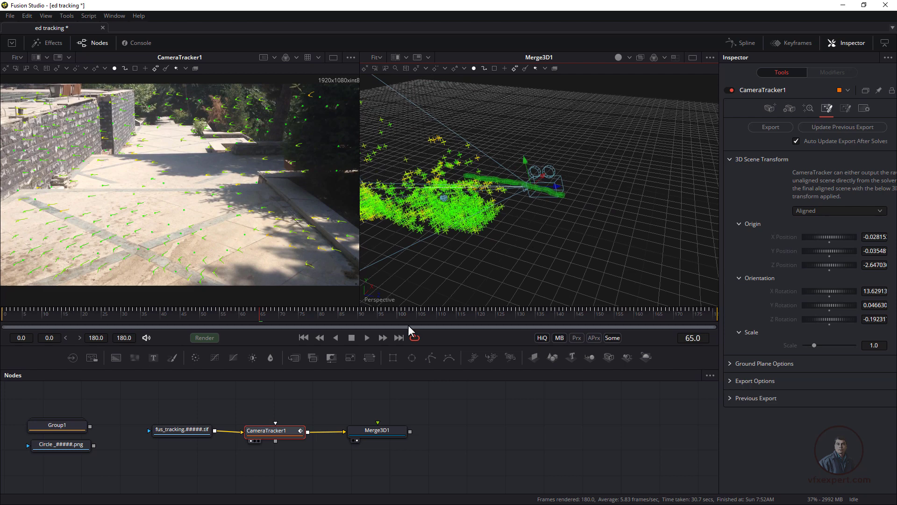
Look at the Merge3D1 scene through the CameraTracker1 camera and reduce the tracker's locator size to 0.008
right_click(379, 302)
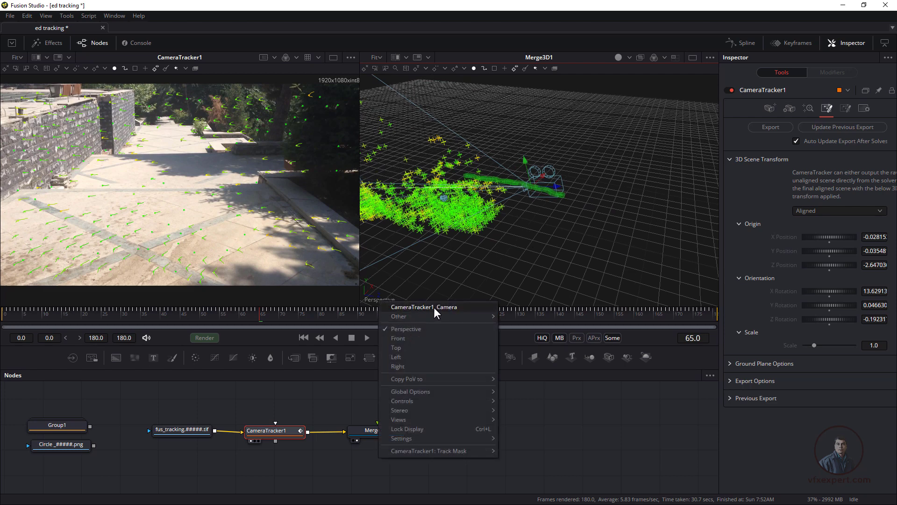
click(451, 308)
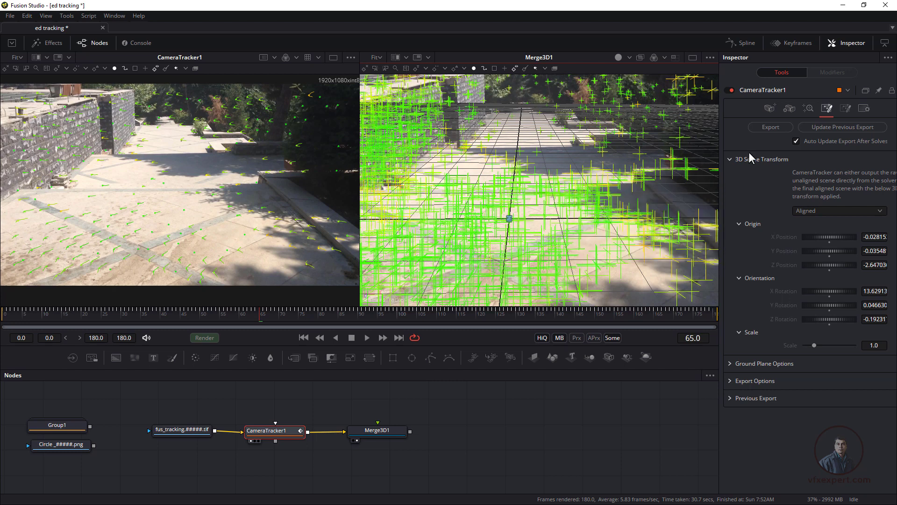
click(845, 108)
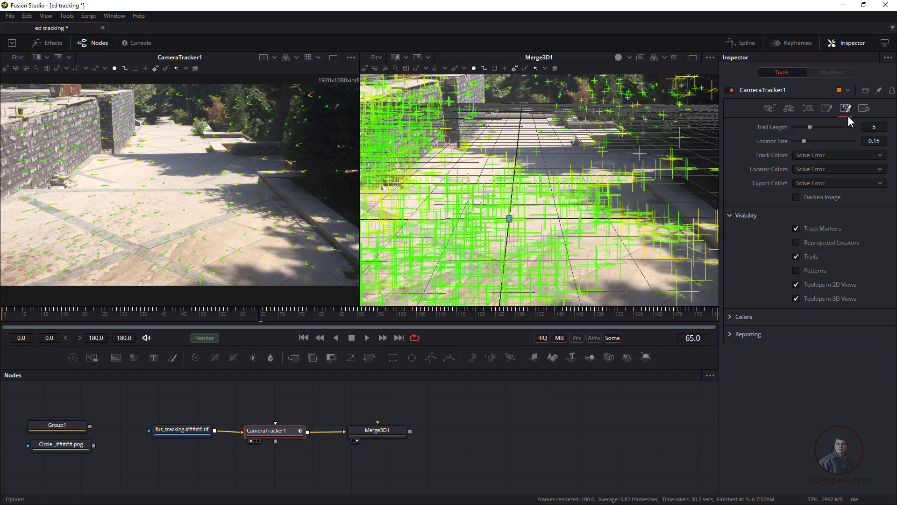
drag(804, 141, 795, 144)
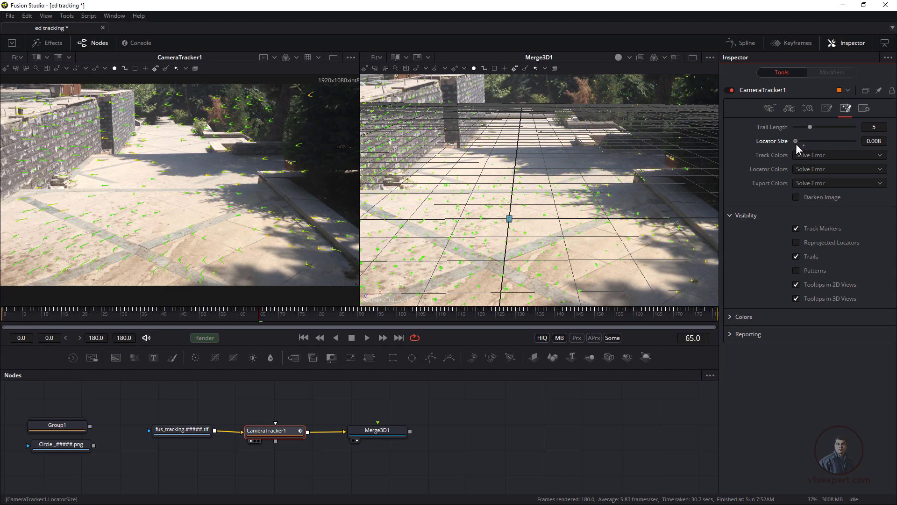
Widen the Merge3D1 view and scrub back to frame 54 to check how the grid follows the ground
drag(358, 211, 259, 219)
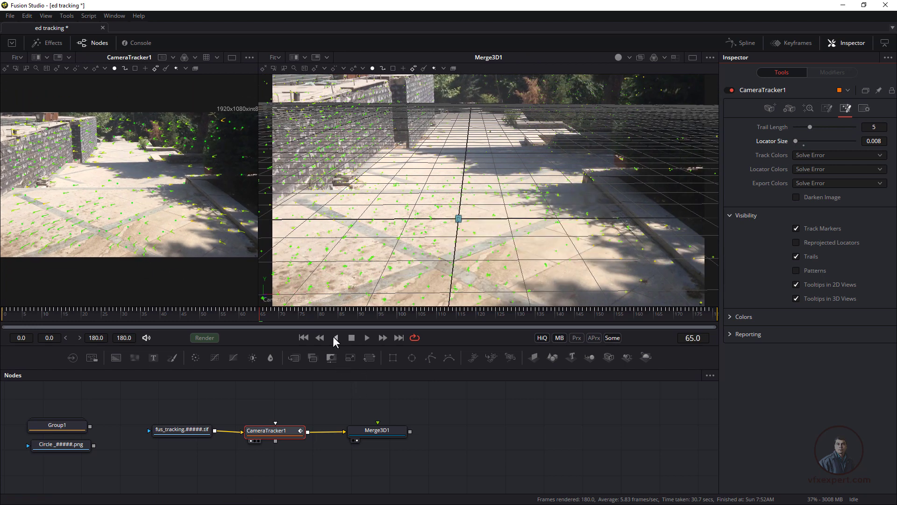
drag(310, 316, 216, 348)
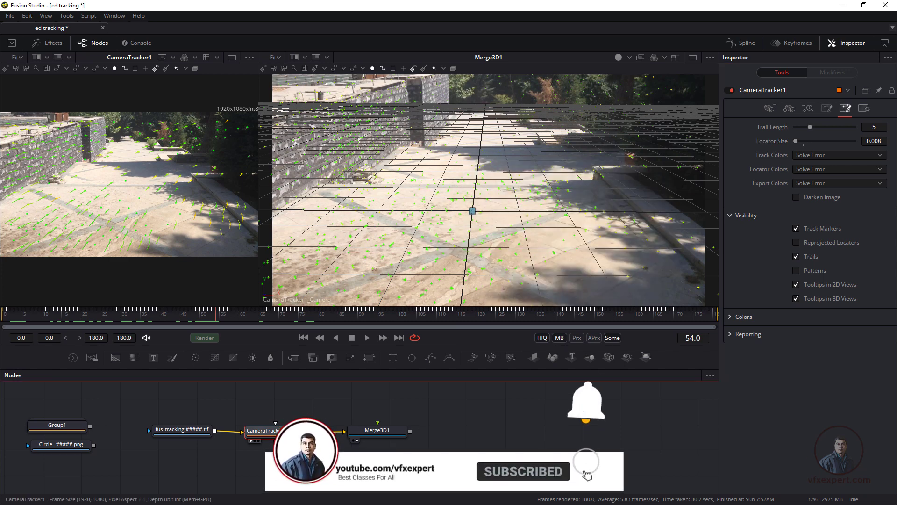
Switch CameraTracker1's 3D scene transform to Unaligned and try an X rotation of 41.1 and a Y rotation of -8.2
click(826, 108)
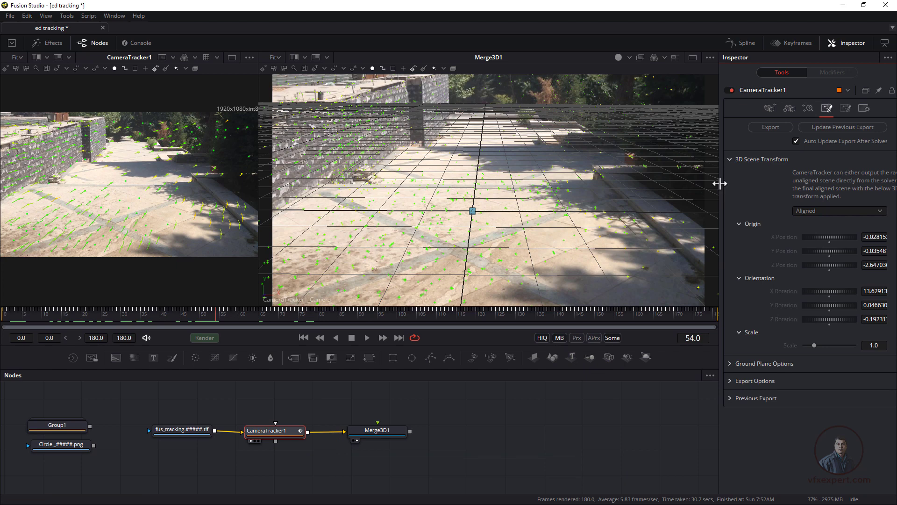
drag(711, 184, 680, 184)
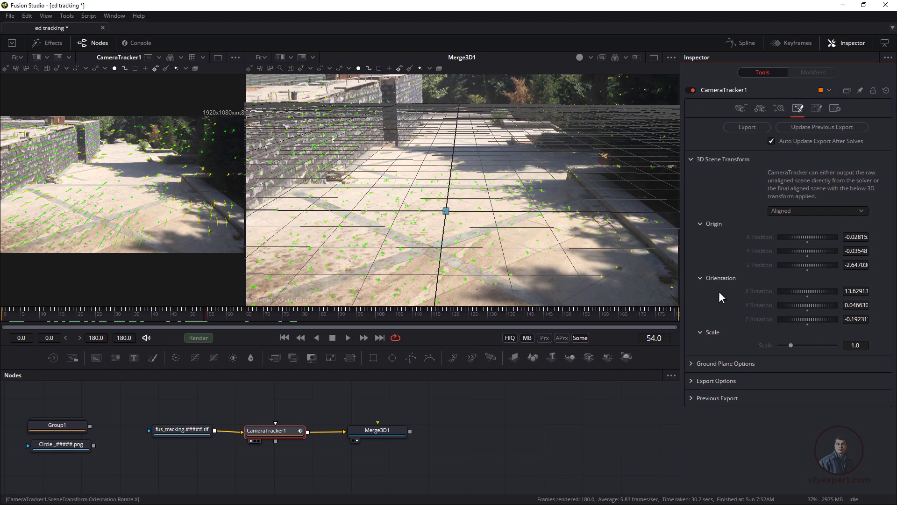
click(797, 211)
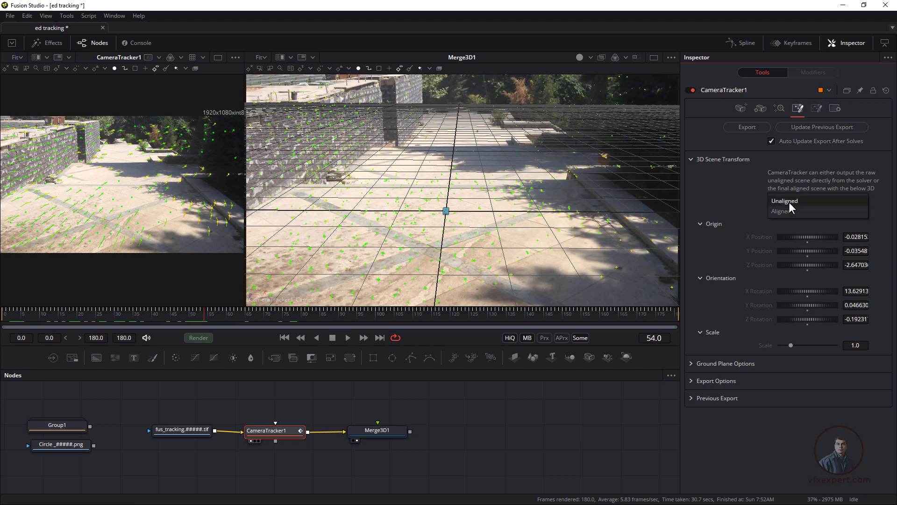
click(789, 200)
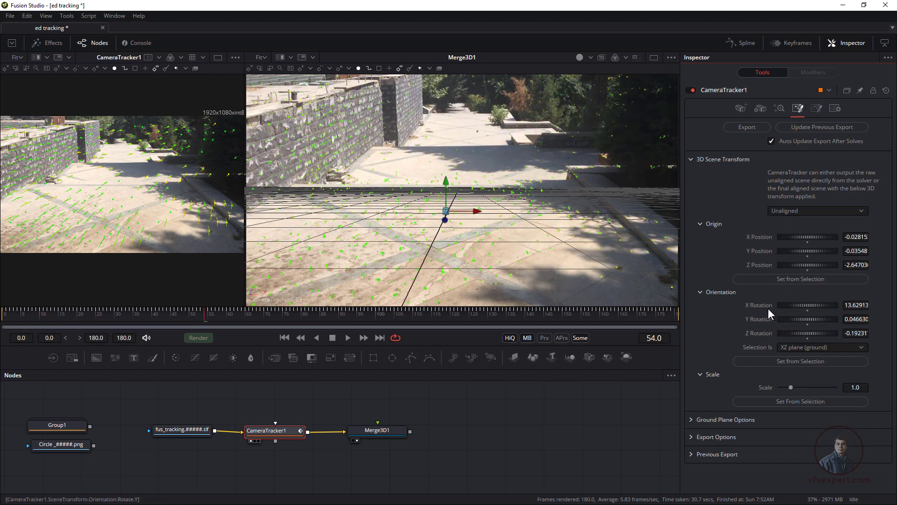
mouse_move(809, 318)
mouse_down()
mouse_move(808, 332)
mouse_move(802, 303)
mouse_move(809, 306)
mouse_up()
key(ctrl+z)
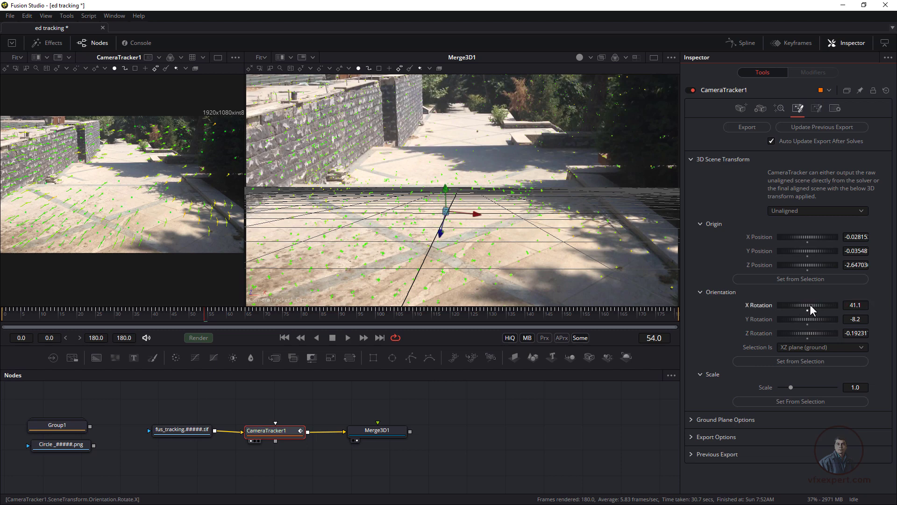
Preview the altered rotation with the scene transform set to Aligned, and return the transform to Unaligned
click(818, 209)
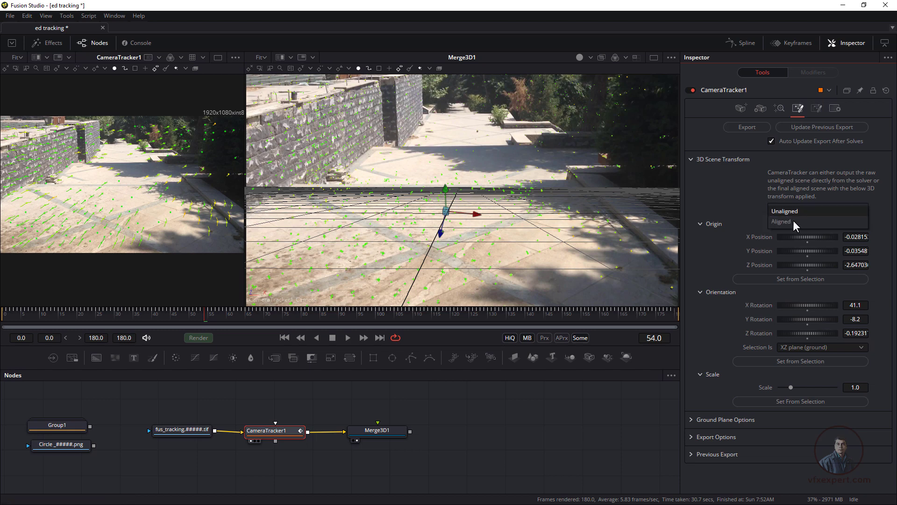
click(783, 222)
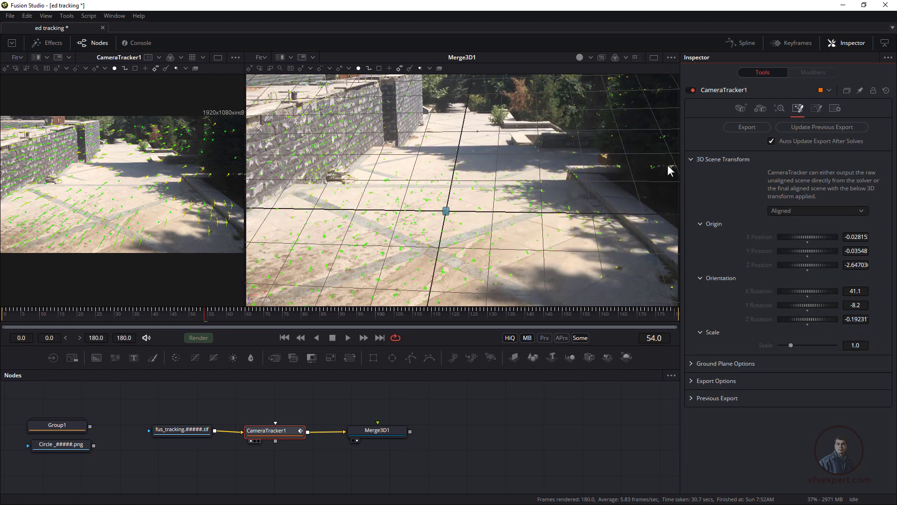
click(776, 210)
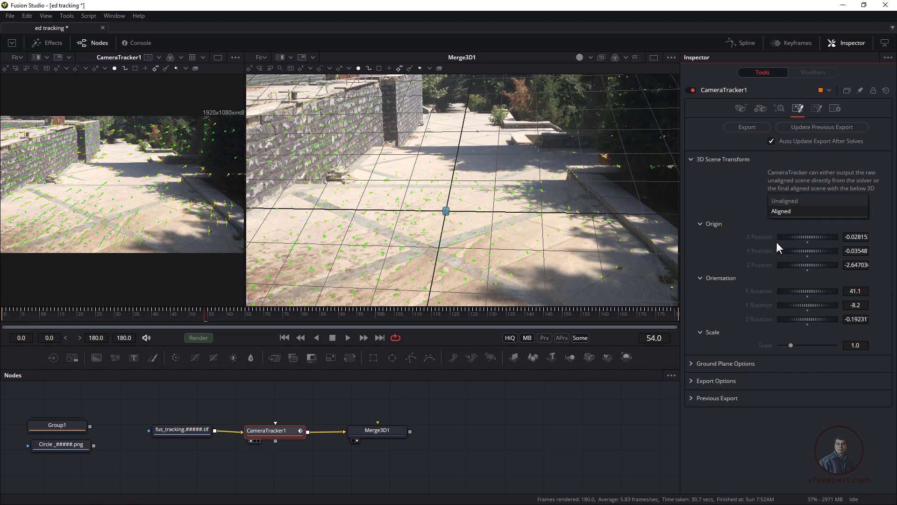
click(785, 201)
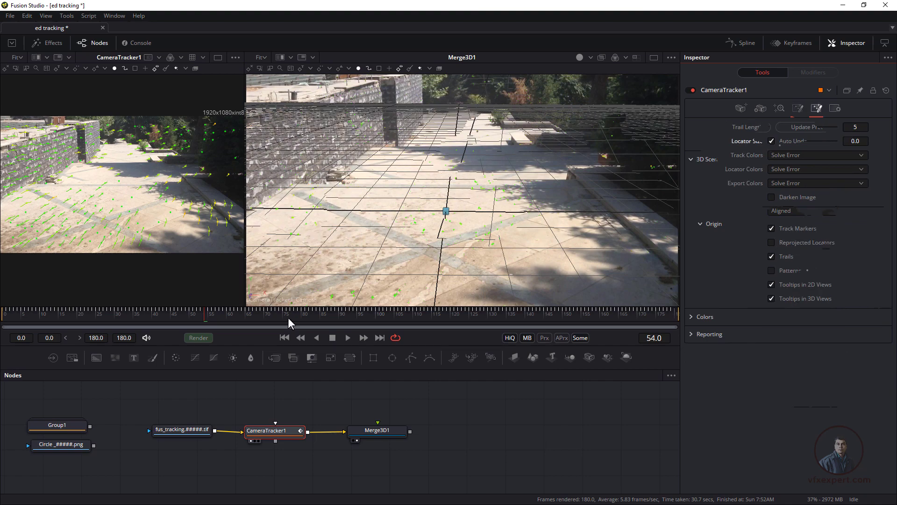
Scrub the footage back to frame 28 to check the aligned grid against the pavement
click(211, 322)
drag(212, 323, 109, 332)
Move the Merge3D1 node up out of the way and export the aligned CameraTracker1 solve as 3D scene nodes
click(393, 437)
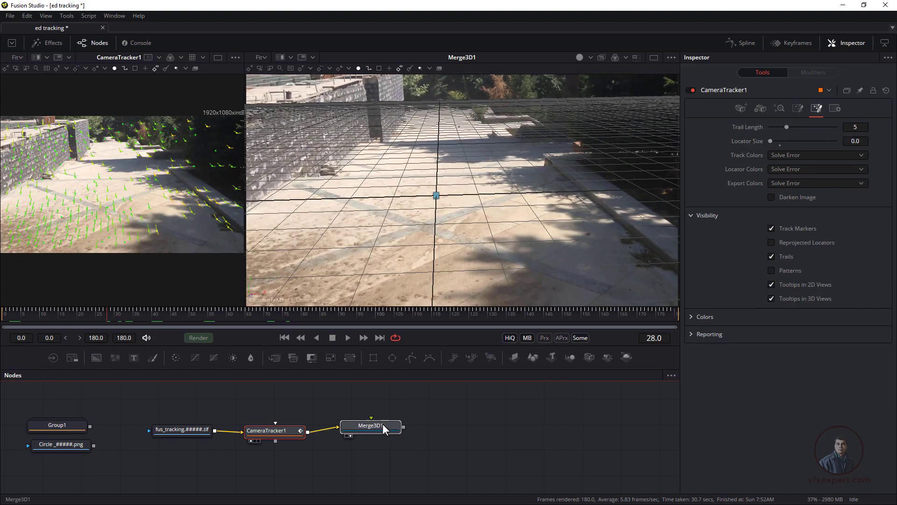
drag(382, 426, 361, 401)
click(274, 441)
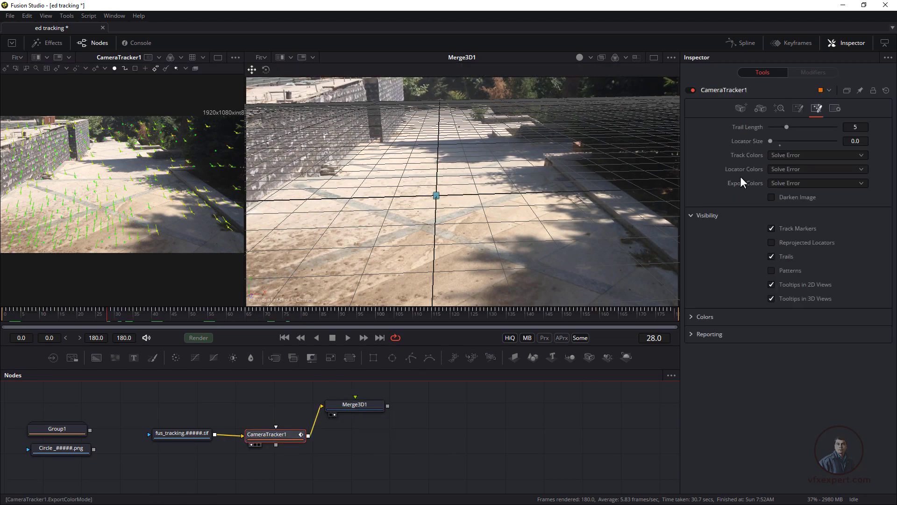
click(798, 108)
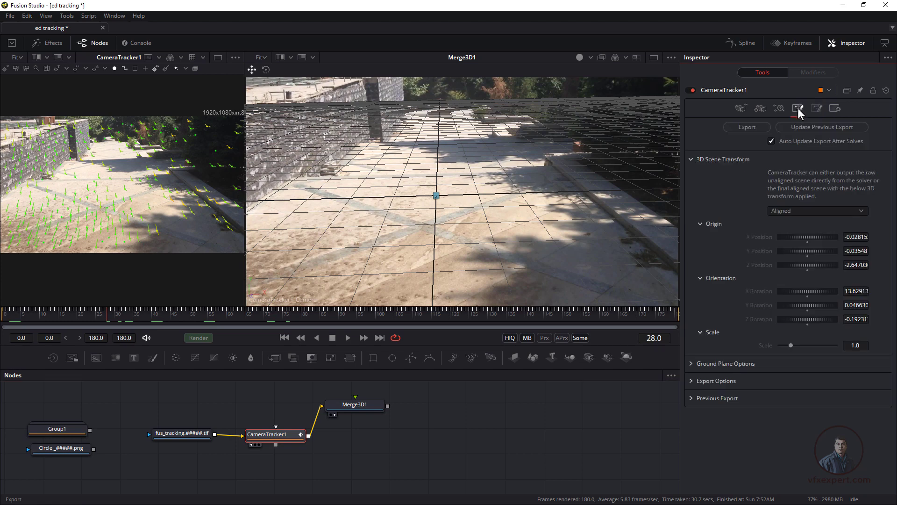
click(747, 127)
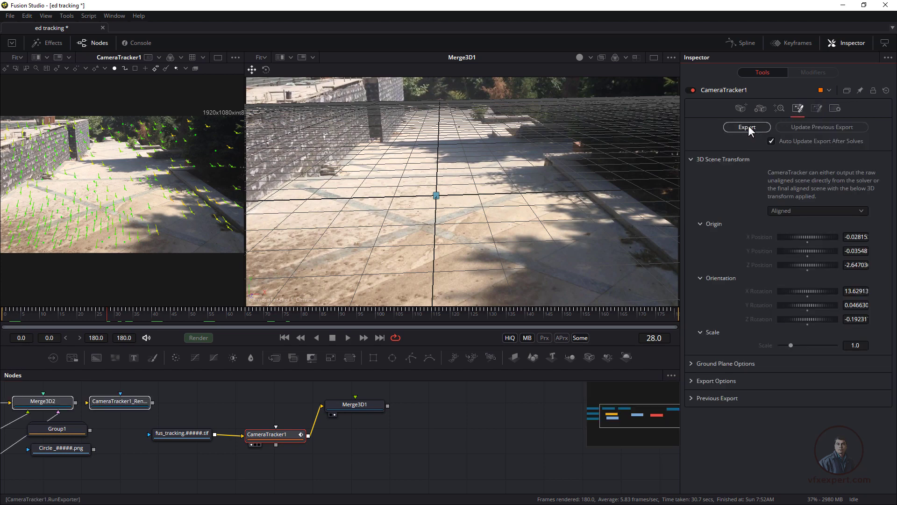
Enlarge the node area and arrange the exported camera, point cloud, ground plane, merge and renderer nodes below CameraTracker1
drag(398, 374, 413, 309)
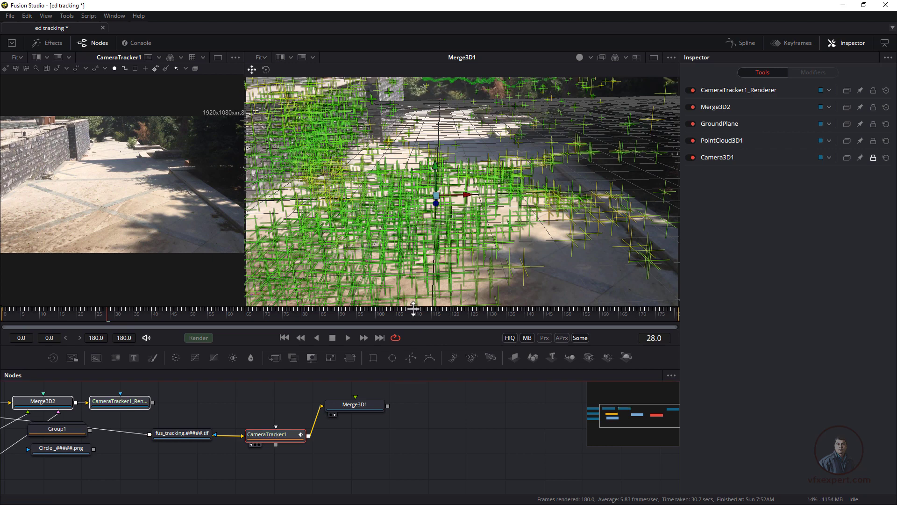
drag(289, 425, 396, 431)
drag(293, 407, 579, 449)
drag(463, 433, 189, 396)
drag(305, 434, 462, 447)
drag(401, 447, 407, 428)
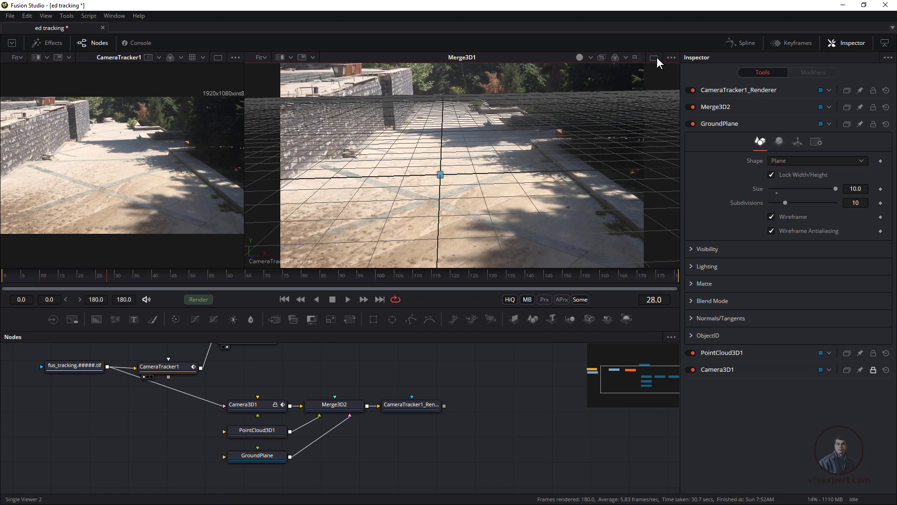
Switch to a single viewer and display the CameraTracker1_Renderer output in it
click(656, 57)
drag(411, 404, 443, 248)
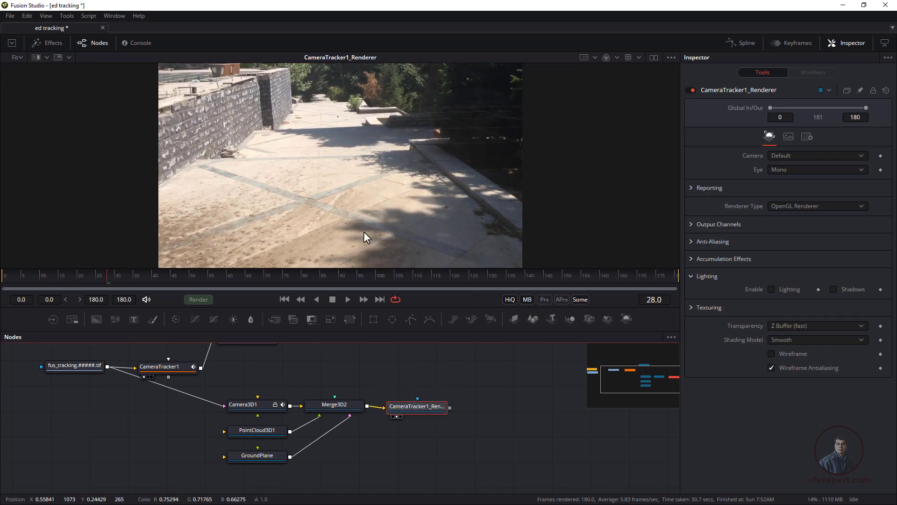
drag(432, 410, 444, 414)
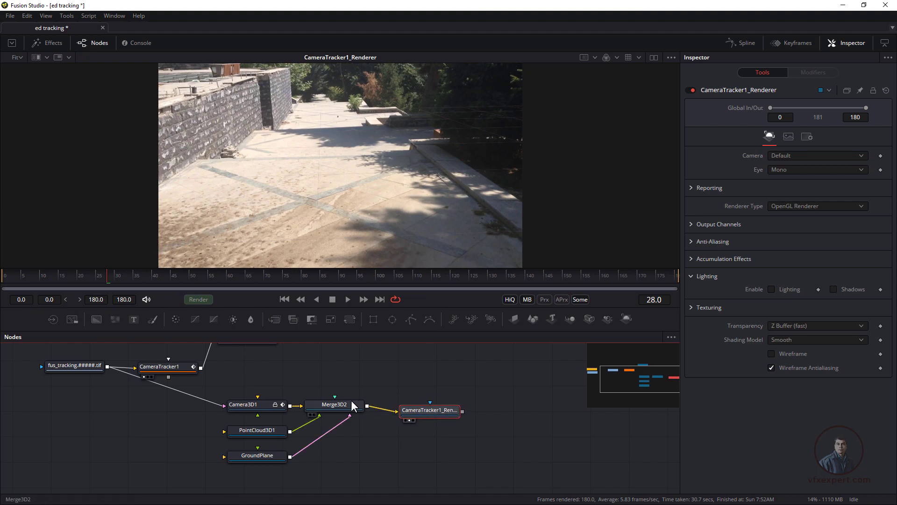
Display Merge3D2 in the viewer and examine the Camera3D1, PointCloud3D1 and GroundPlane nodes feeding it
drag(350, 405, 360, 159)
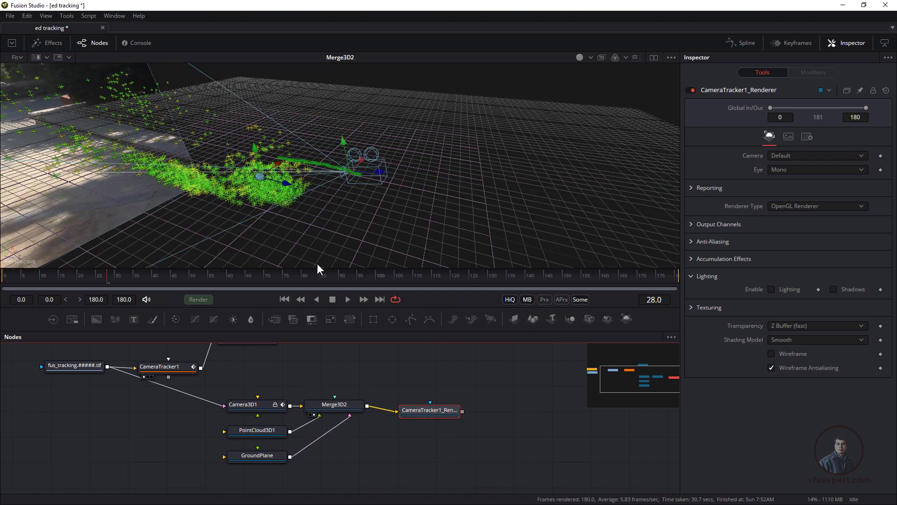
drag(317, 265, 339, 261)
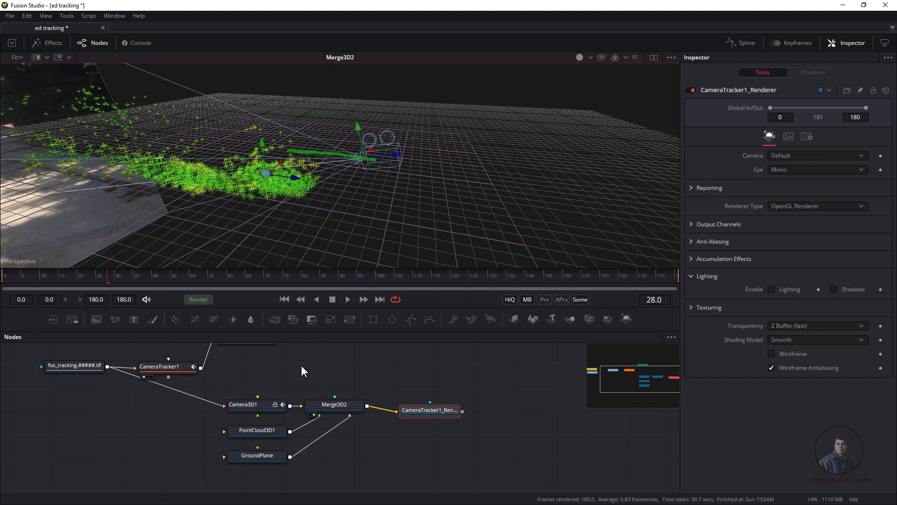
click(258, 404)
click(256, 430)
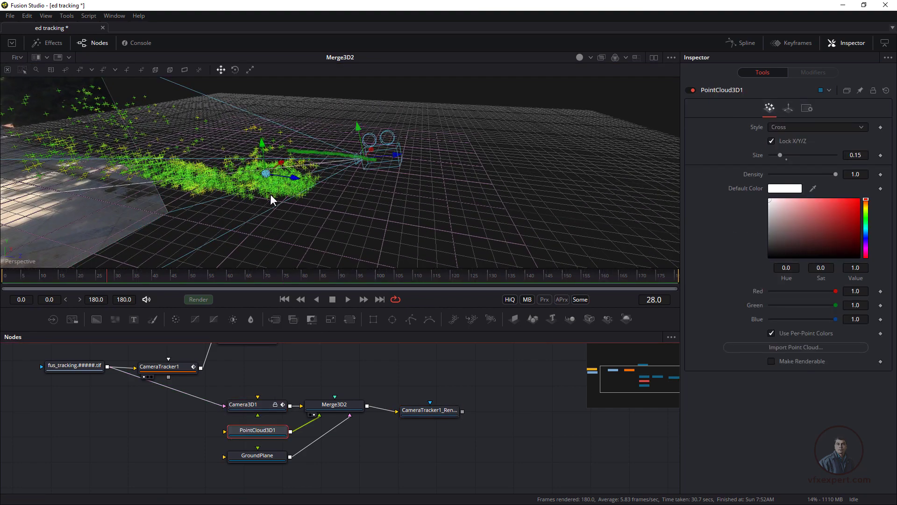
click(258, 455)
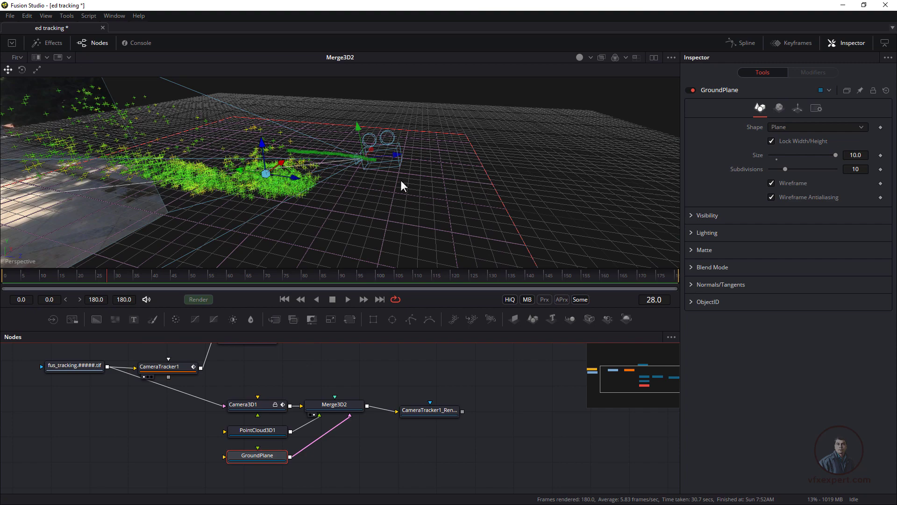
drag(420, 198, 495, 161)
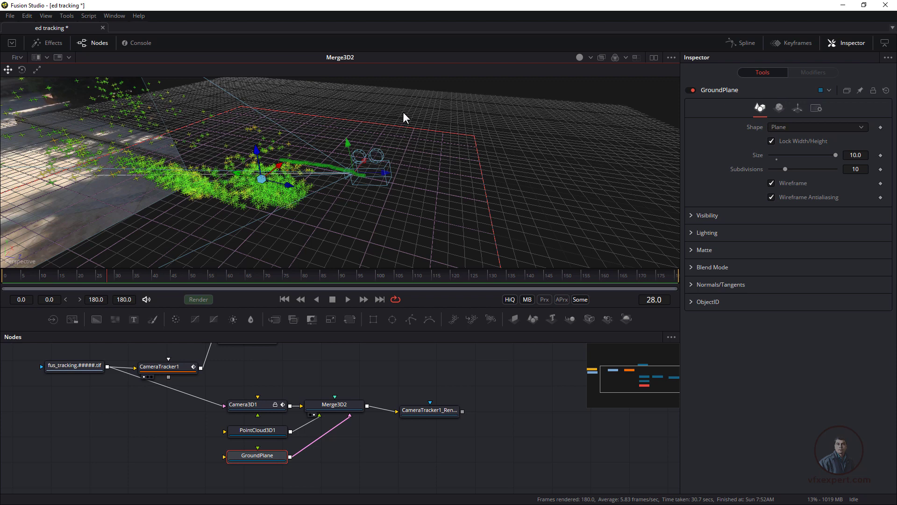
Look at the Merge3D2 scene through Camera3D1 and scrub to frame 50 to check the track
right_click(14, 265)
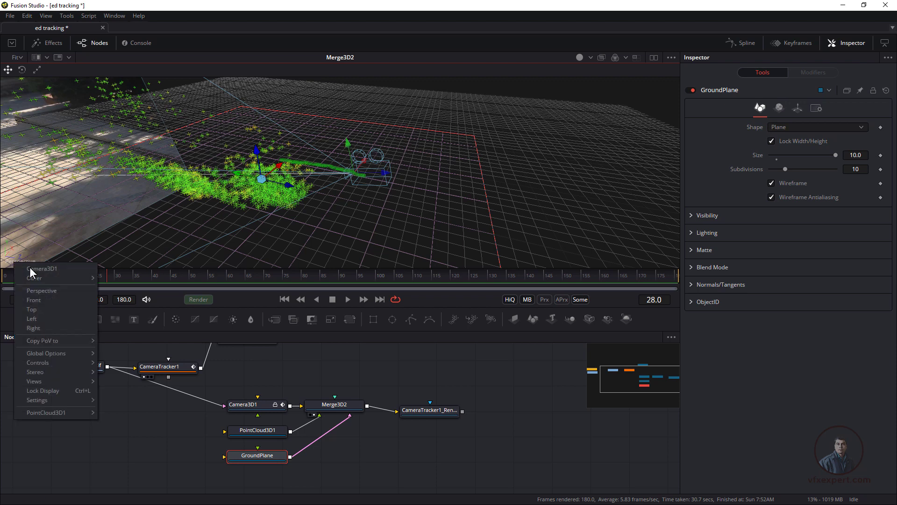
click(42, 268)
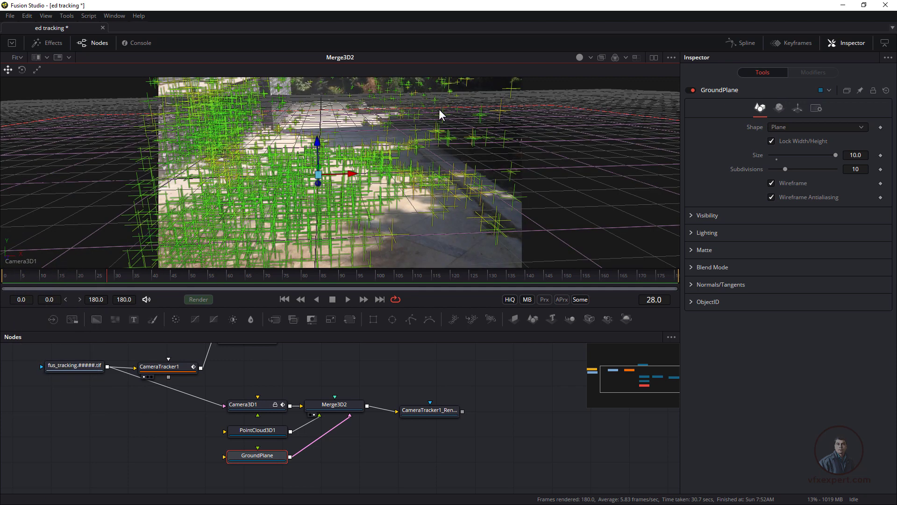
drag(260, 275, 382, 346)
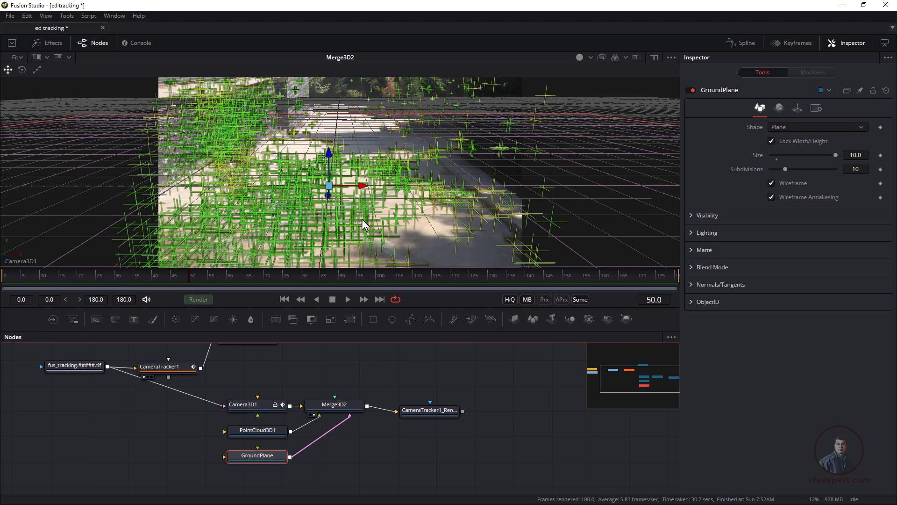
Reduce the size of the PointCloud3D1 crosses to 0.014
click(264, 432)
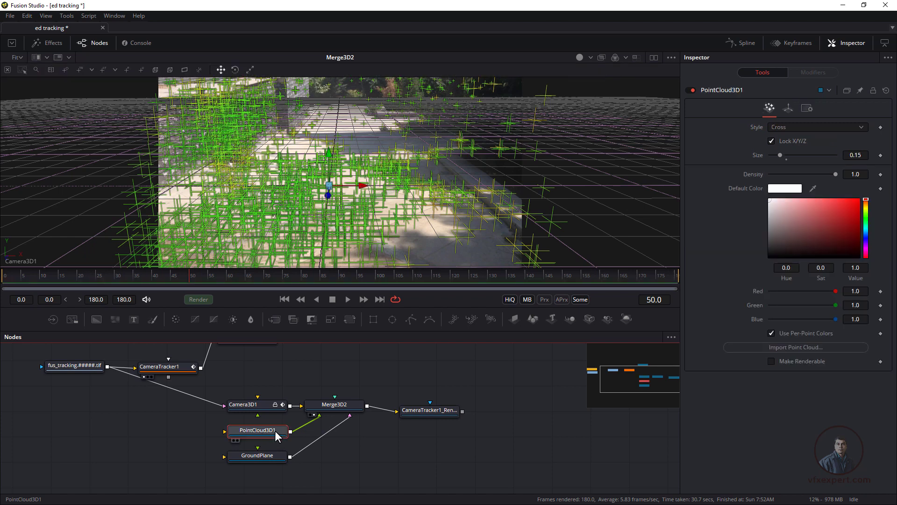
drag(786, 158, 770, 160)
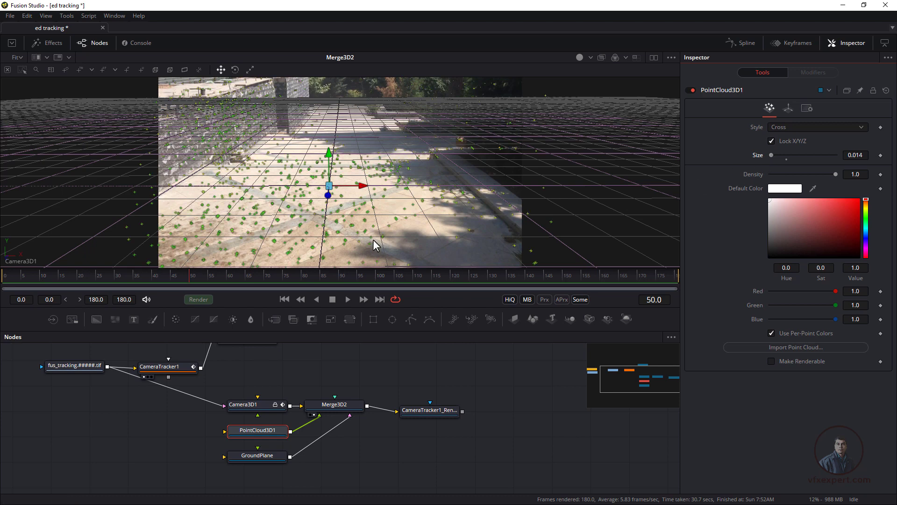
Hide the default 3D grid in the Merge3D2 view so only the GroundPlane wireframe covers the footage
click(273, 457)
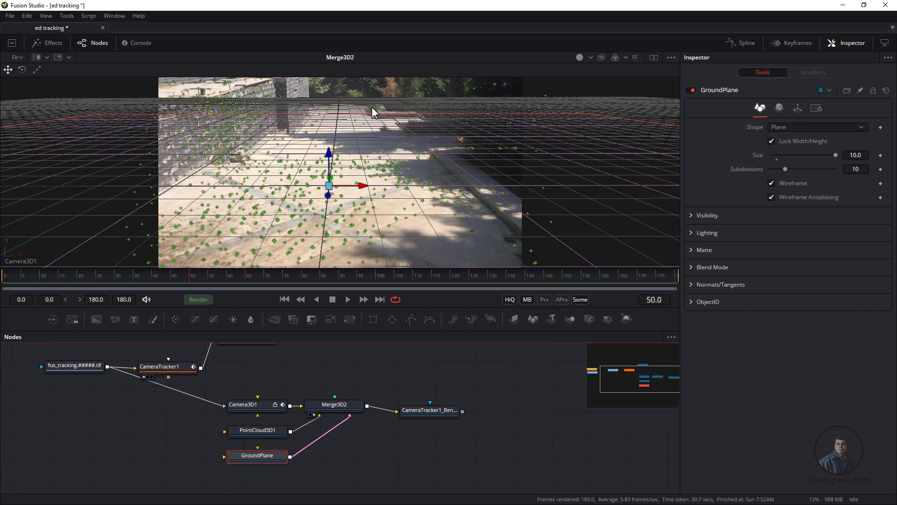
right_click(359, 141)
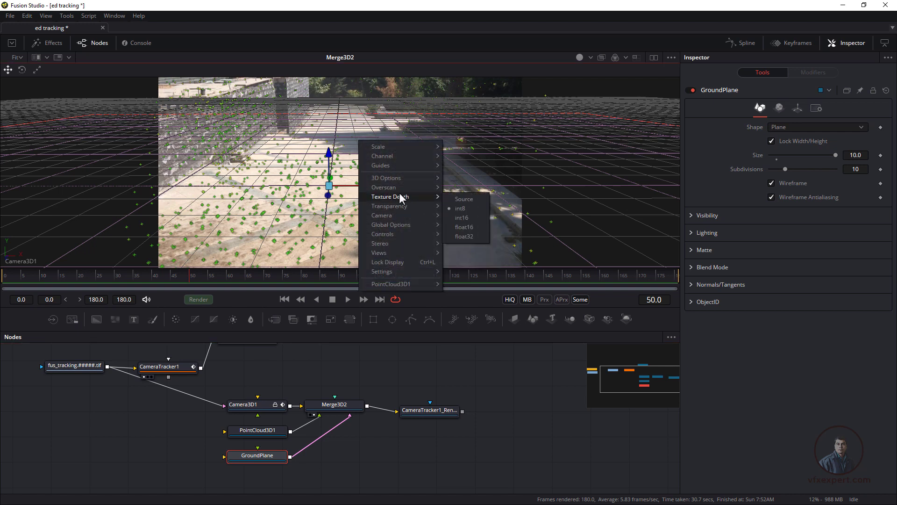
mouse_move(399, 178)
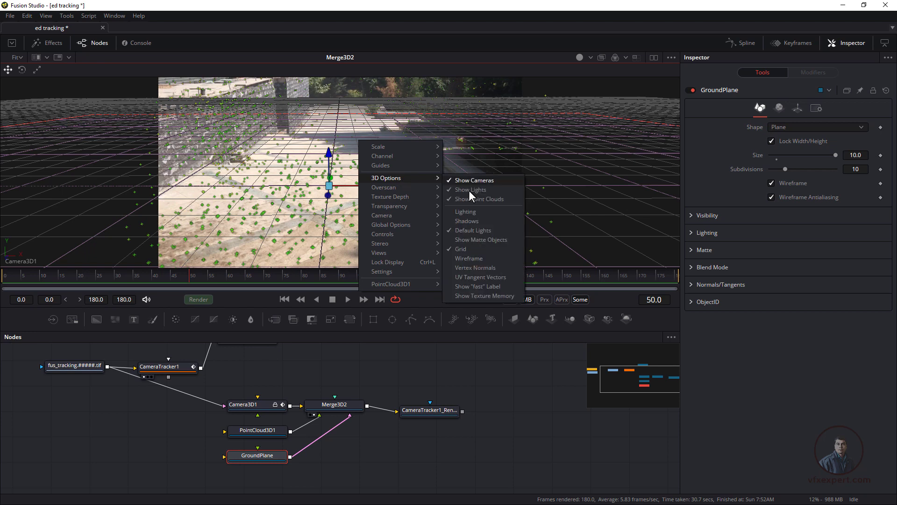
click(467, 248)
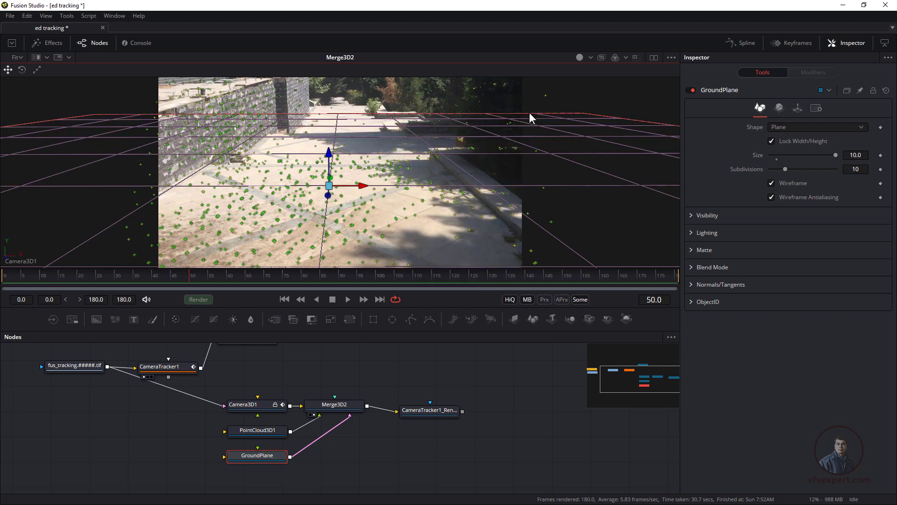
Scale the GroundPlane node down to 0.287 and scrub to frame 57 to check how it sits on the ground
click(277, 461)
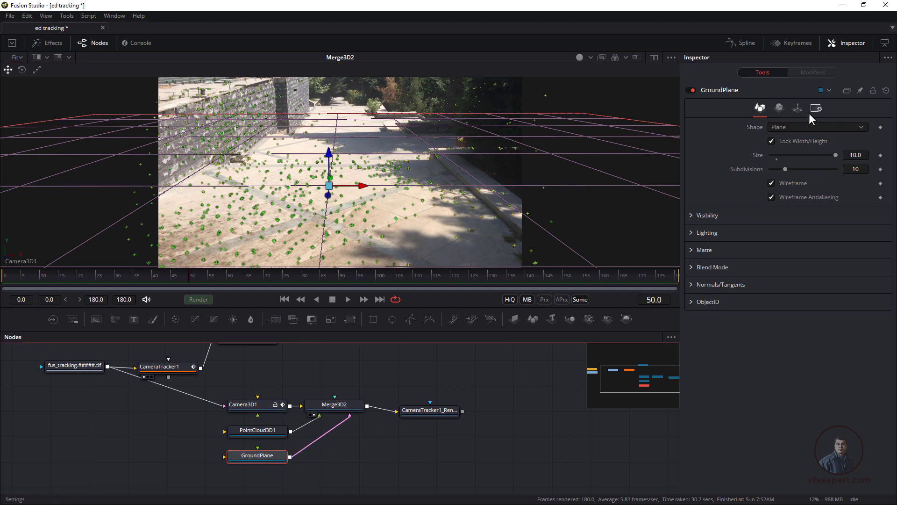
click(796, 109)
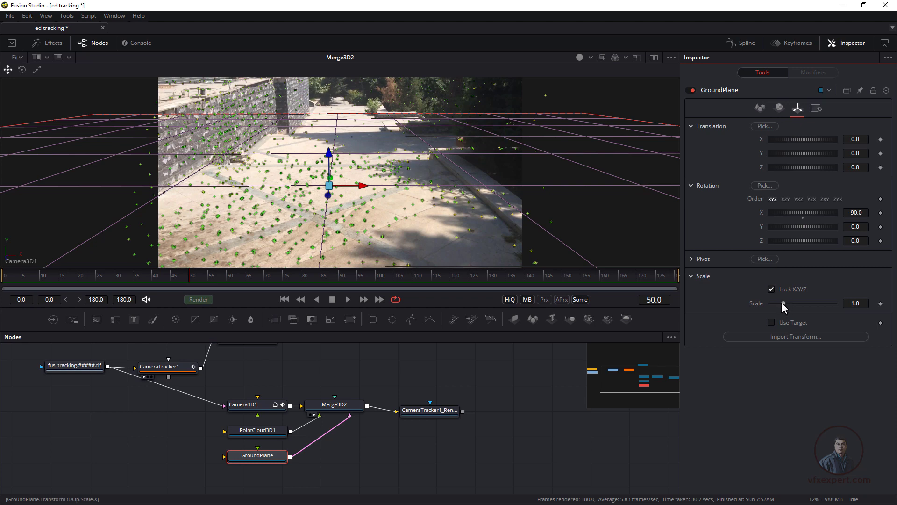
drag(781, 302, 773, 301)
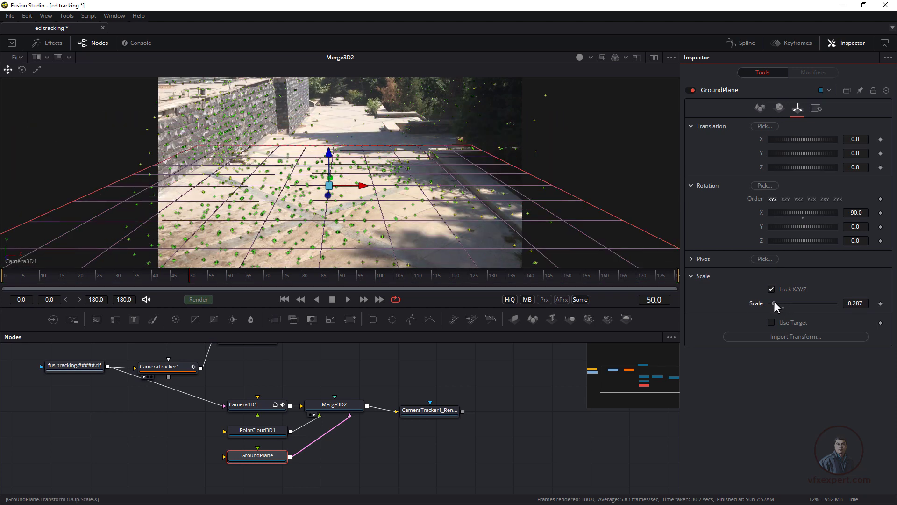
drag(290, 276, 228, 290)
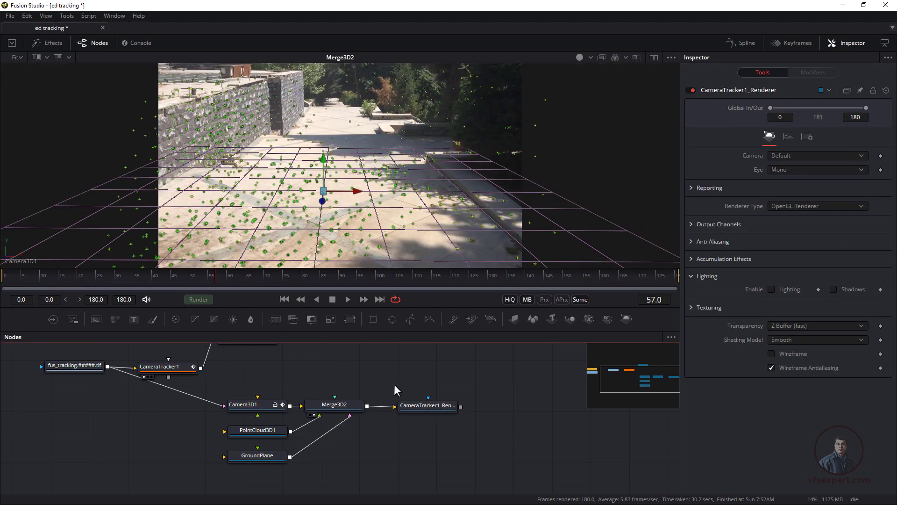
Add a Shape 3D node with the Plane shape above Merge3D2 and connect its output to Merge3D2
drag(394, 384, 342, 394)
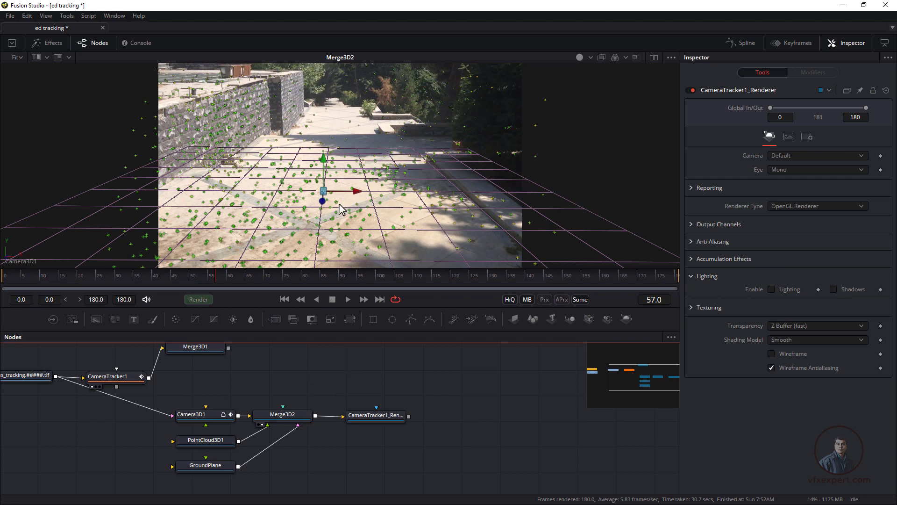
right_click(301, 354)
mouse_move(341, 195)
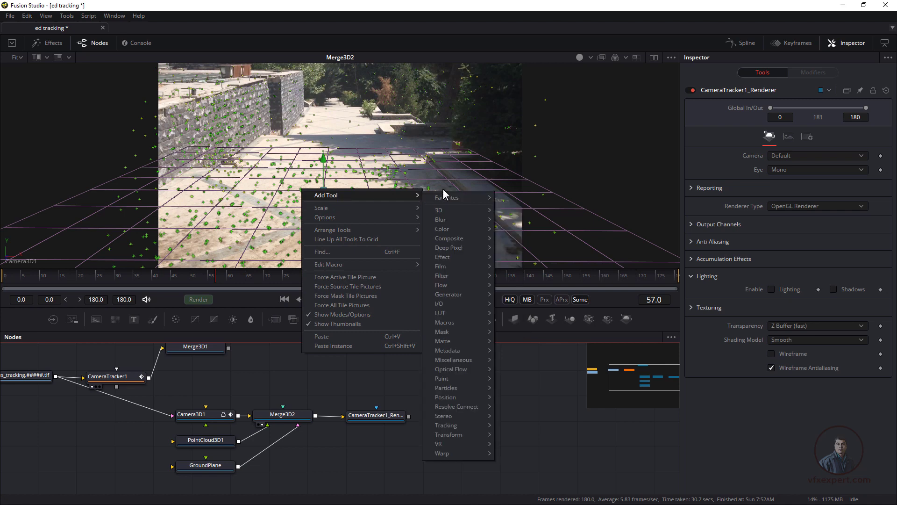
mouse_move(481, 209)
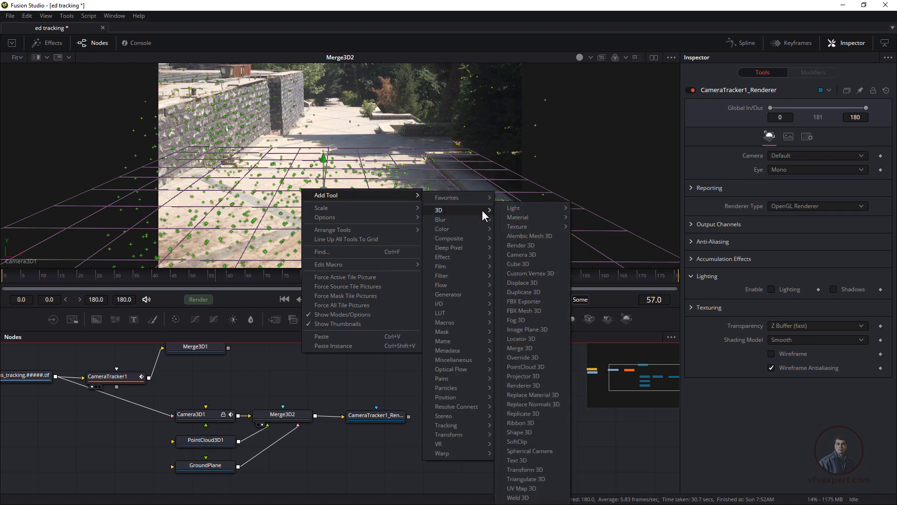
click(523, 433)
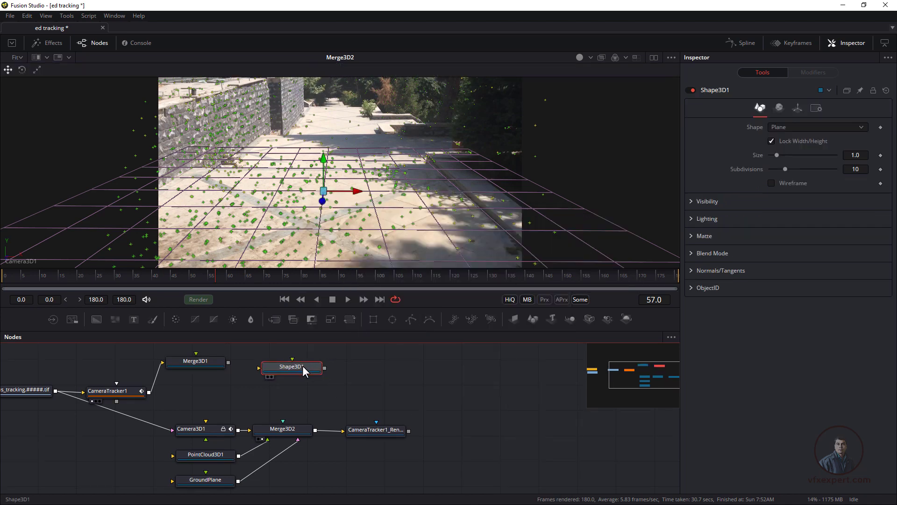
drag(302, 365, 298, 431)
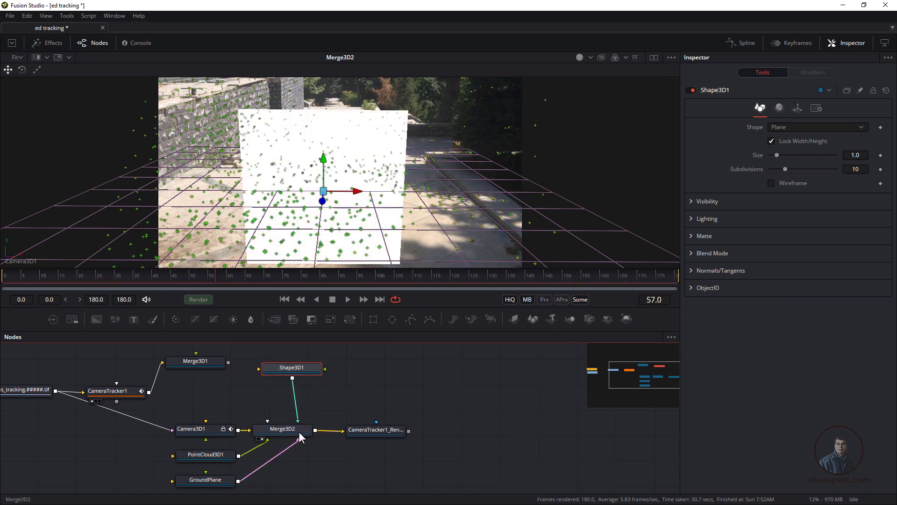
Scale the Shape3D1 plane down to 0.287 and raise it above the ground to a Y translation of about 0.199
click(307, 369)
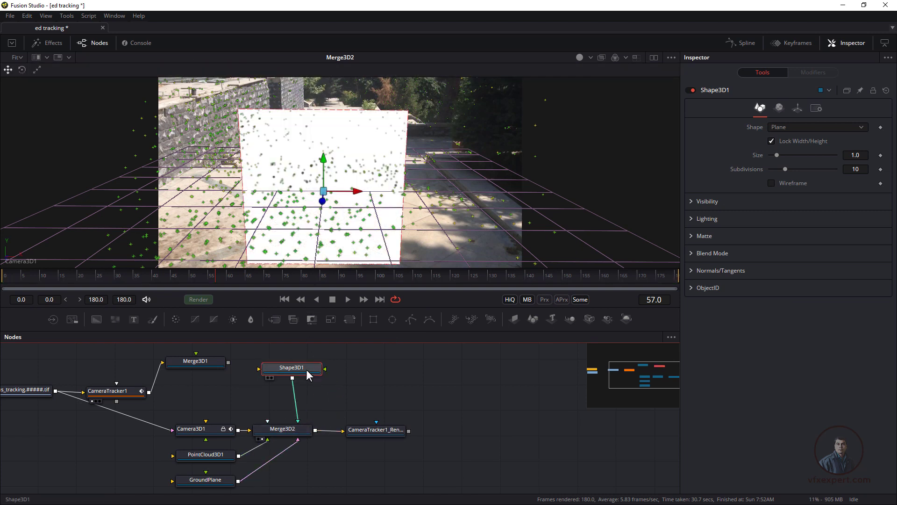
click(796, 108)
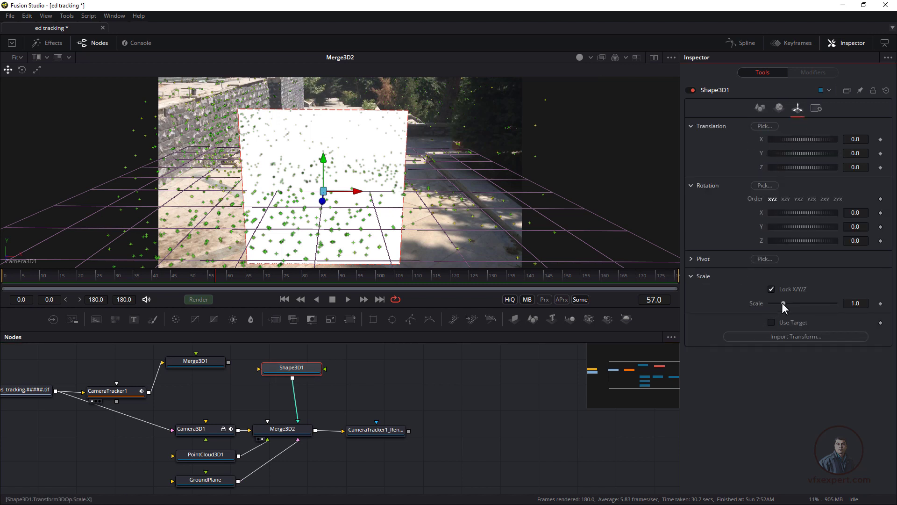
drag(782, 302, 775, 300)
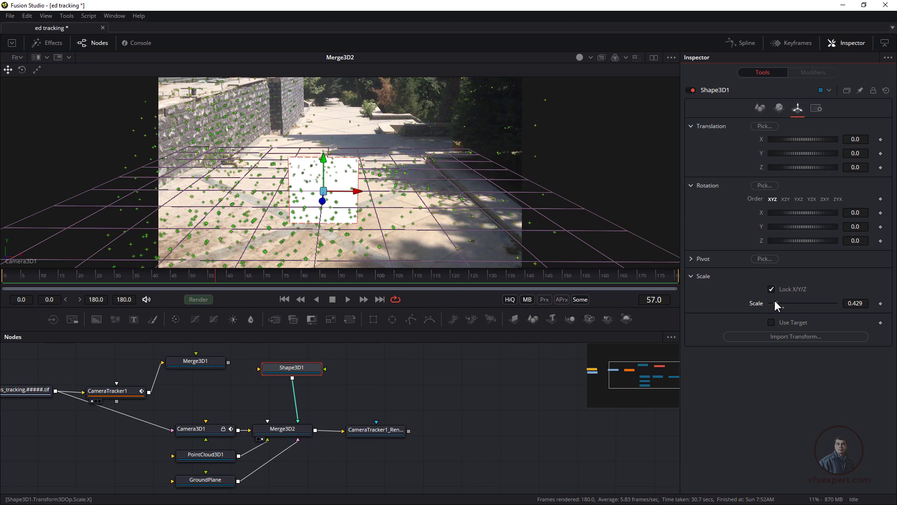
drag(324, 161, 321, 133)
click(774, 303)
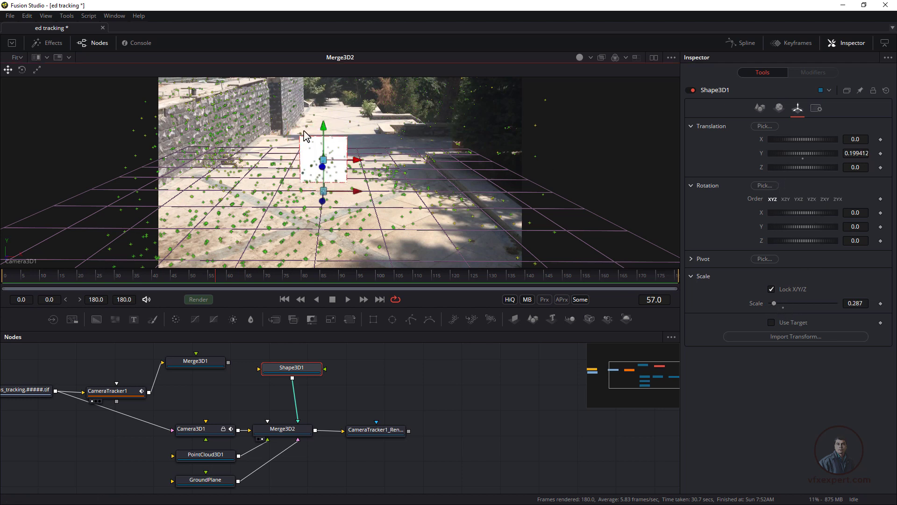
click(403, 363)
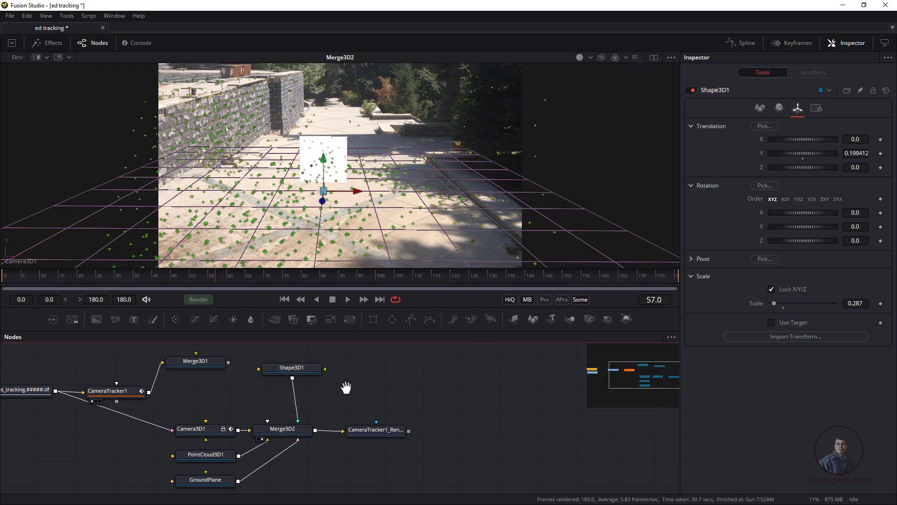
Disable the PointCloud3D1 and GroundPlane nodes together to clear the view of the tracked plane
drag(346, 387, 350, 368)
drag(170, 473, 247, 431)
click(690, 106)
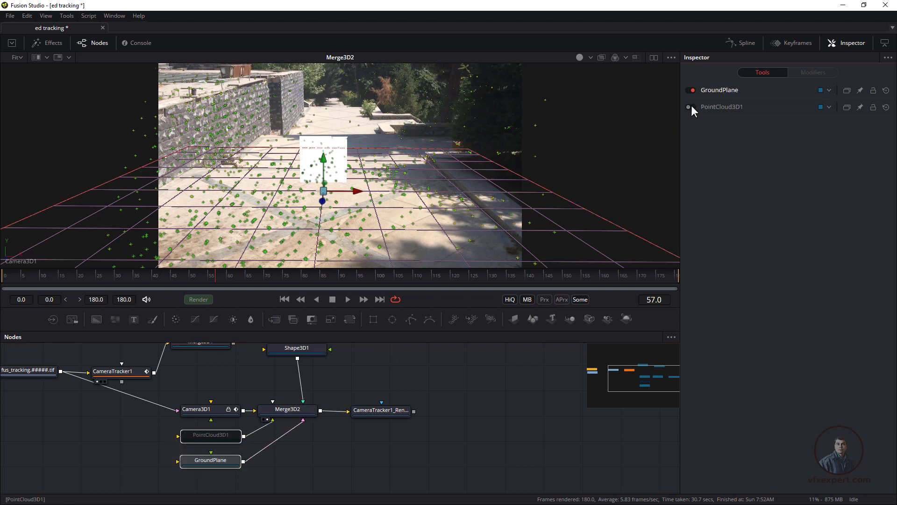
click(690, 90)
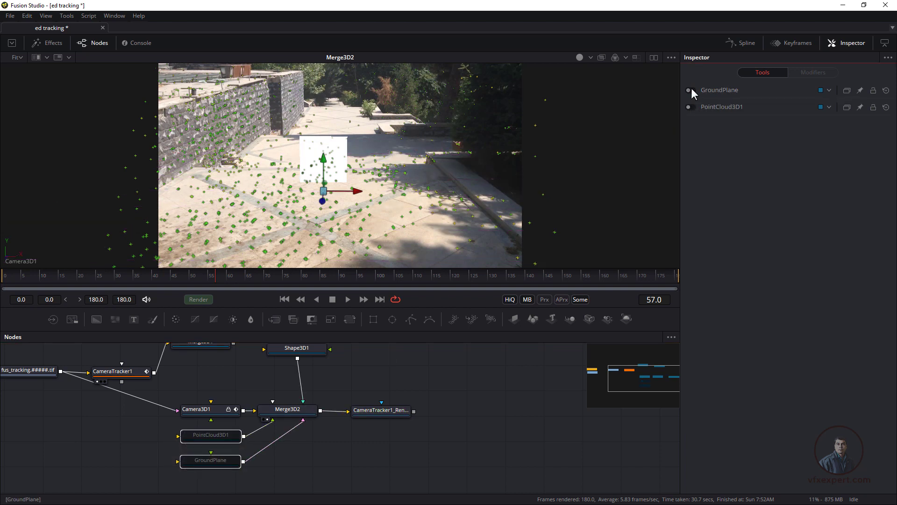
click(435, 393)
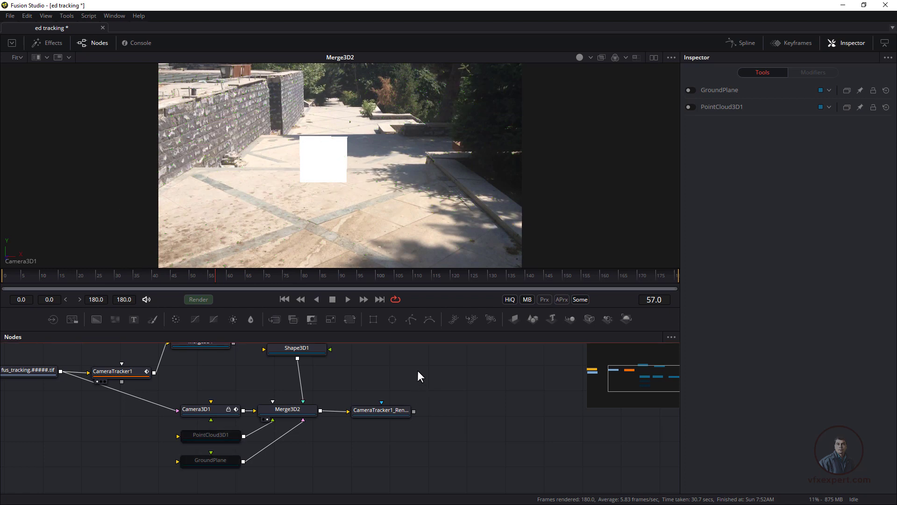
Play the shot from the first frame and stop at frame 35 to check how the white plane tracks
drag(181, 276, 1, 281)
click(348, 299)
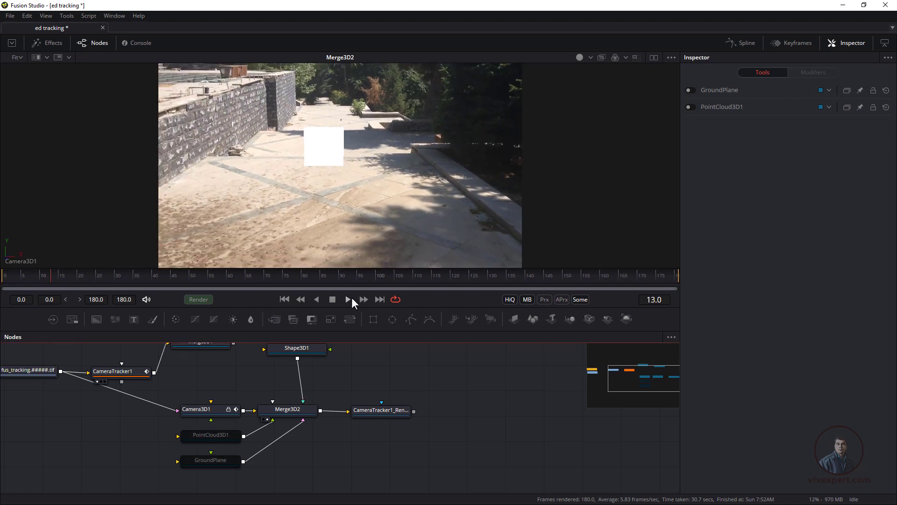
click(333, 299)
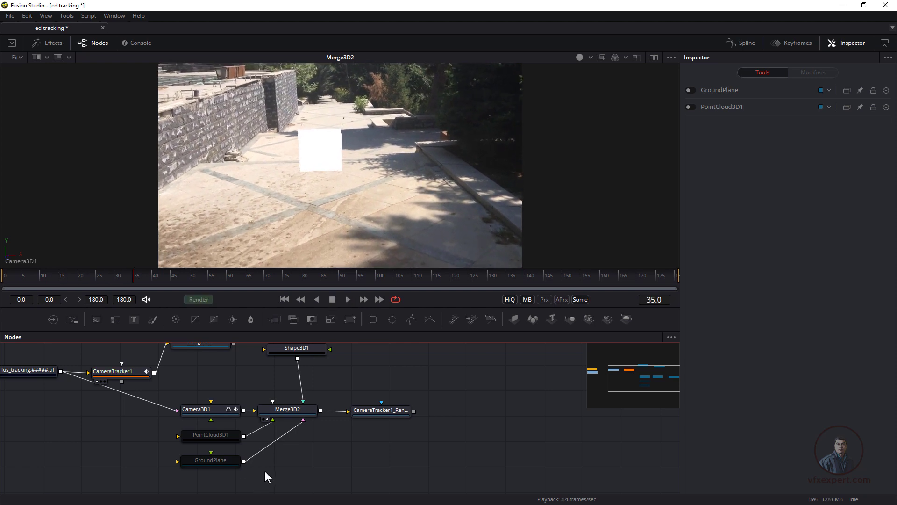
Re-enable the GroundPlane node, play the shot from the start to check the track, and scrub to frame 15
click(232, 462)
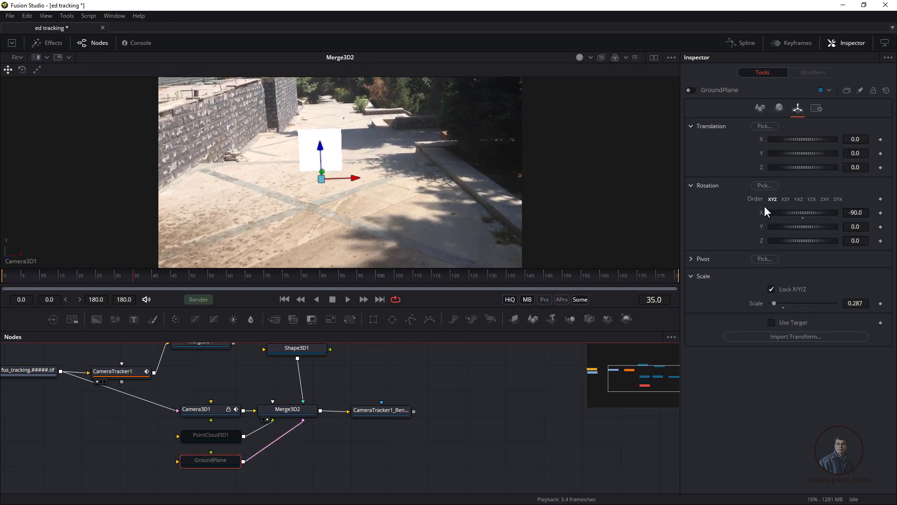
click(690, 90)
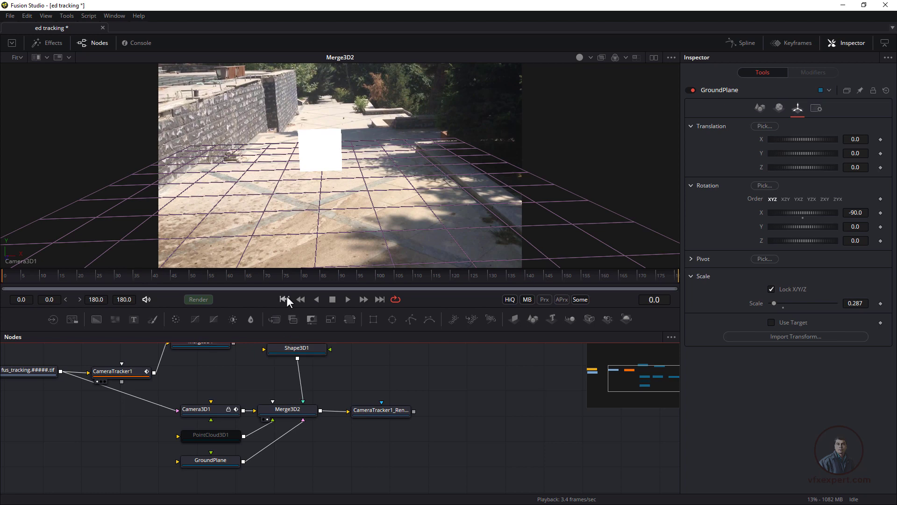
click(348, 299)
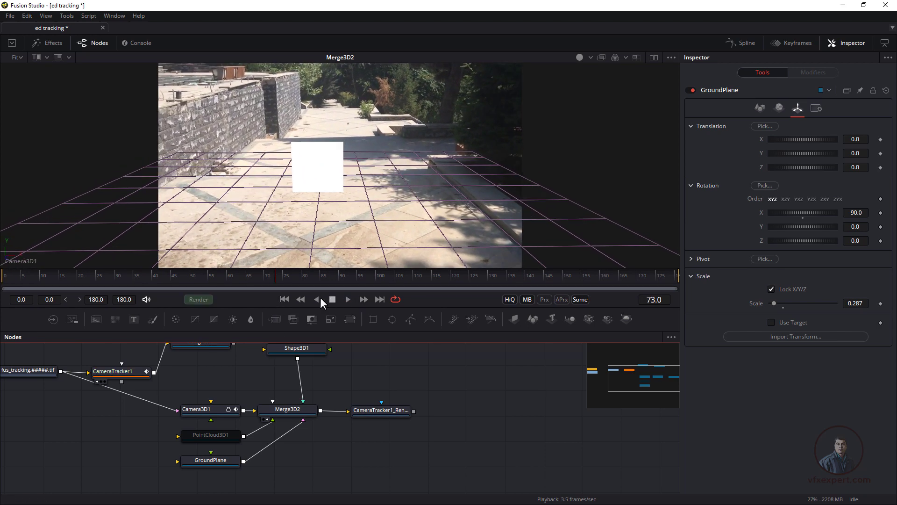
click(285, 299)
click(331, 300)
drag(262, 278, 58, 288)
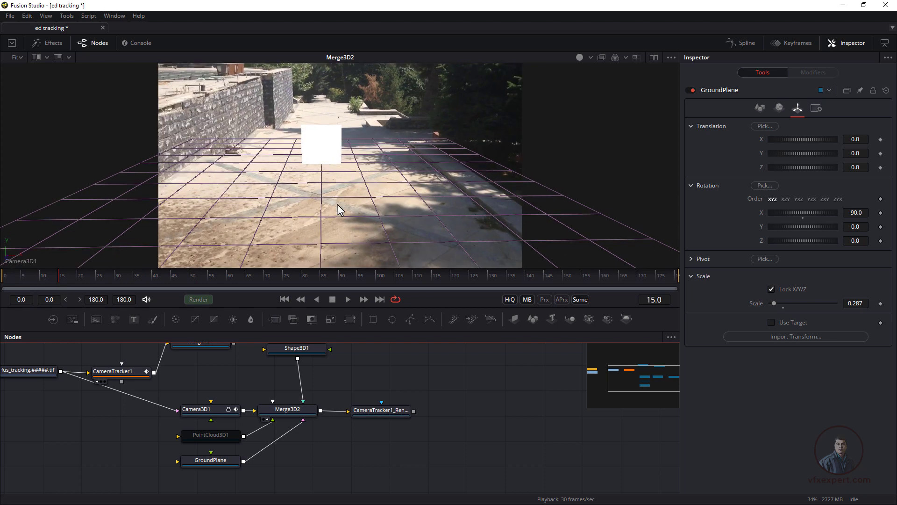
Tidy the node graph by moving Shape3D1 closer to Merge3D2 and placing the Circle loader and Group1 near the footage loader
drag(324, 351, 391, 421)
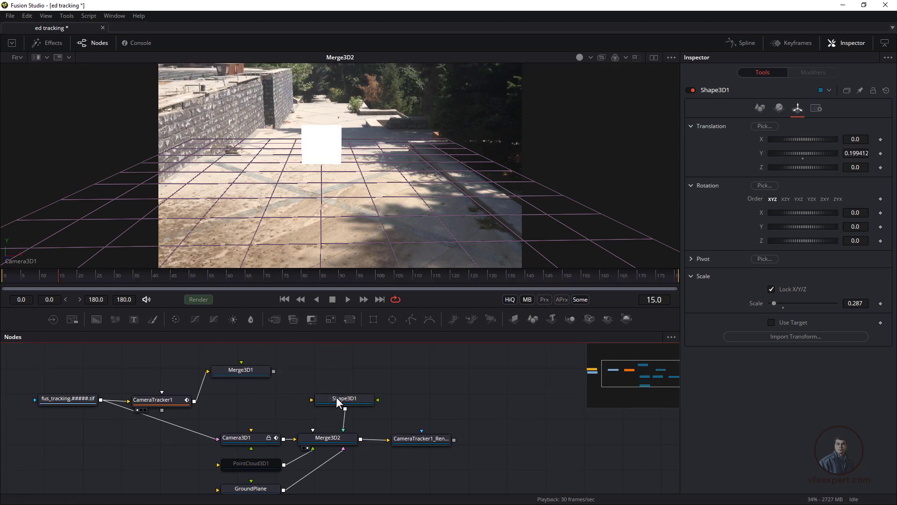
drag(337, 399, 393, 411)
drag(229, 393, 315, 382)
drag(86, 419, 196, 374)
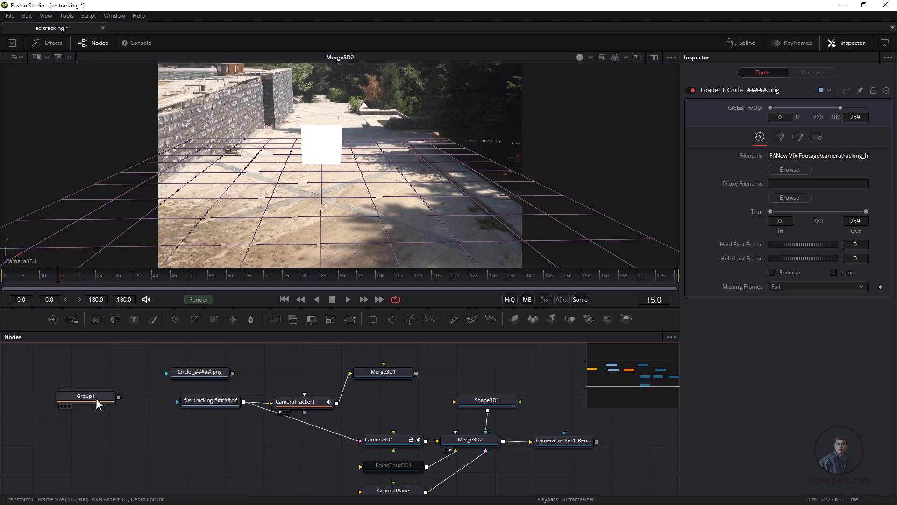
drag(96, 398, 132, 371)
Preview the Circle _#####.png loader at frame 43, and return the viewer to Merge3D2
drag(210, 369, 257, 206)
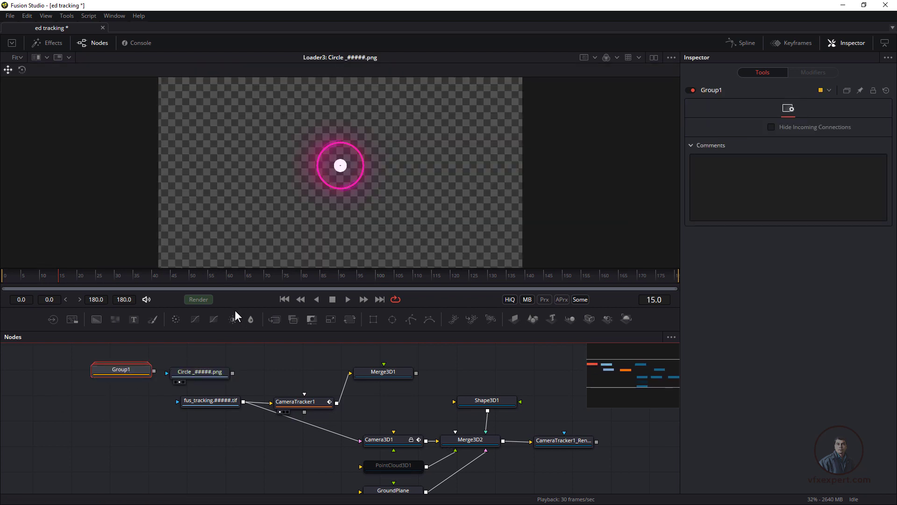
drag(186, 276, 163, 286)
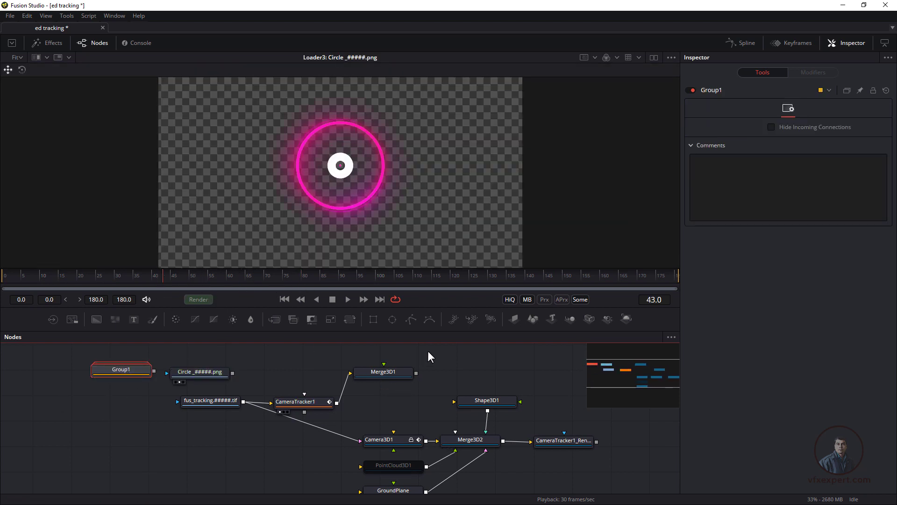
drag(425, 382, 275, 370)
click(430, 439)
drag(435, 413, 438, 407)
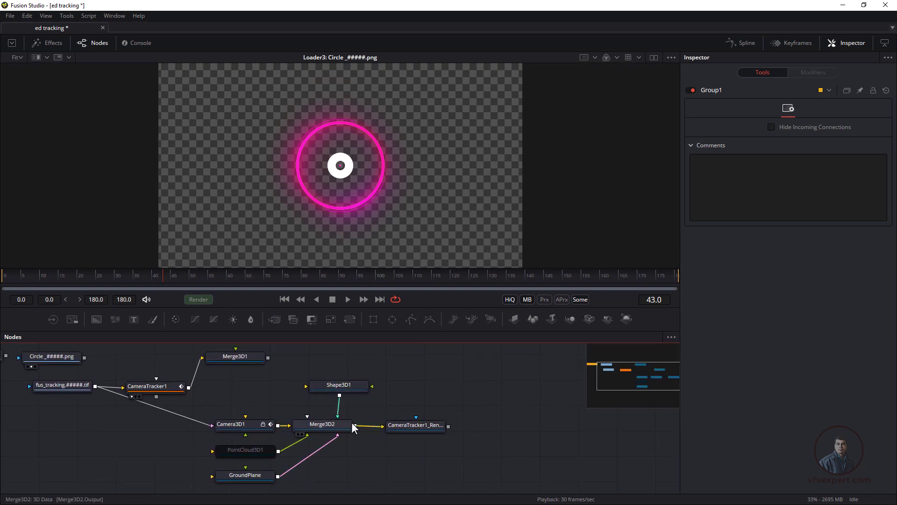
drag(329, 428, 321, 222)
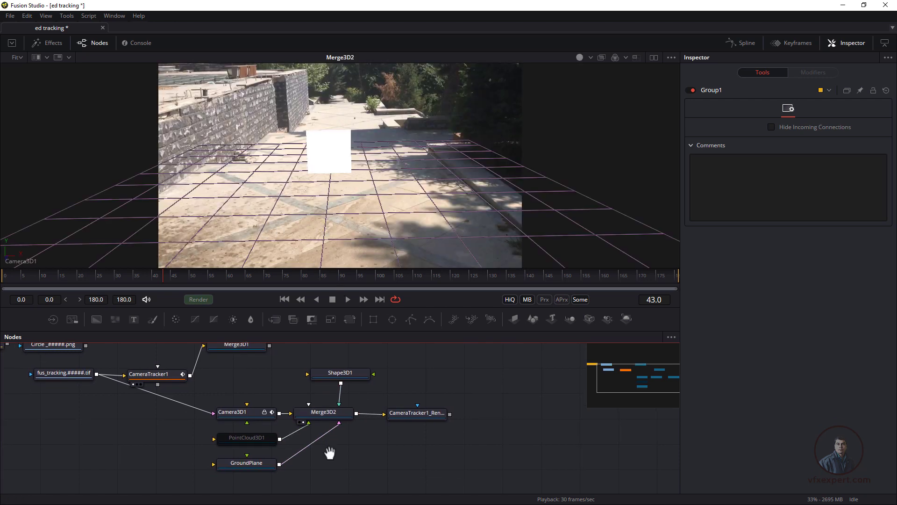
Re-enable the PointCloud3D1 node feeding Merge3D2
scroll(322, 454, down, 1)
click(262, 436)
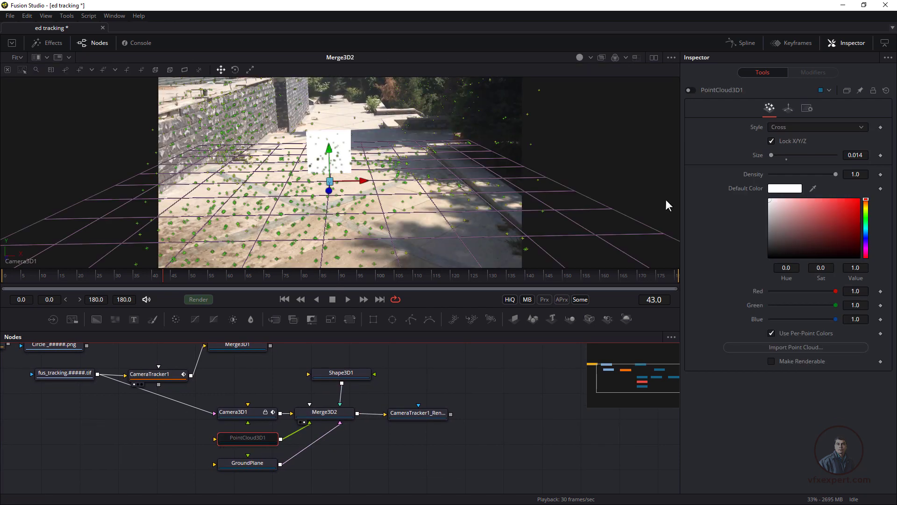
click(689, 90)
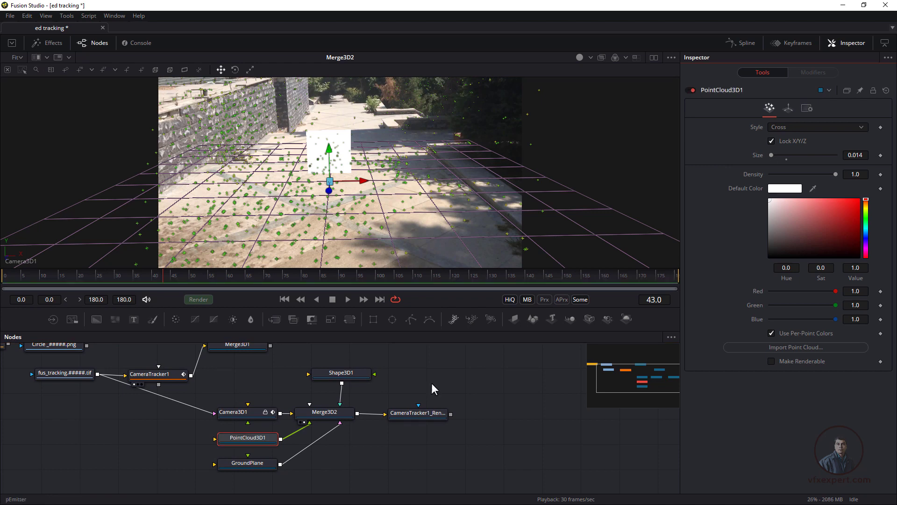
Disconnect Shape3D1 from Merge3D2, and create locators from the selected PointCloud3D1 ground points at frame 57
drag(363, 403, 391, 150)
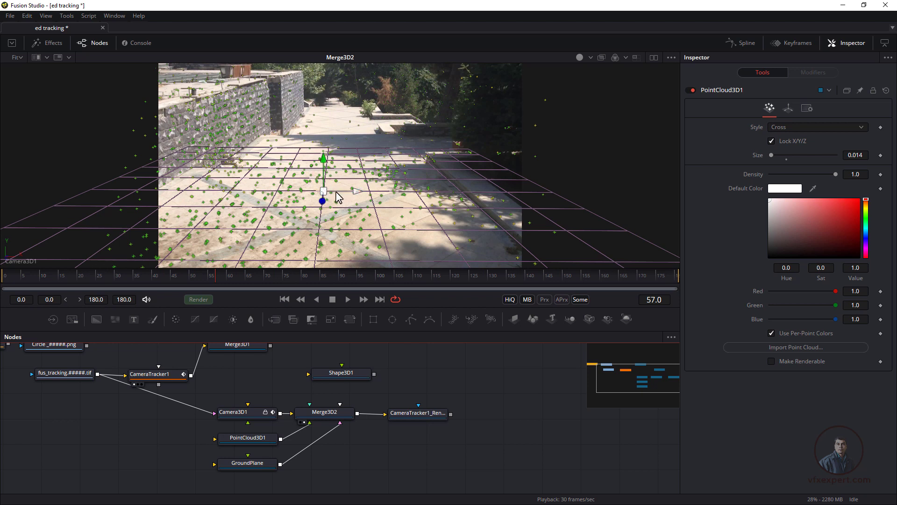
click(331, 412)
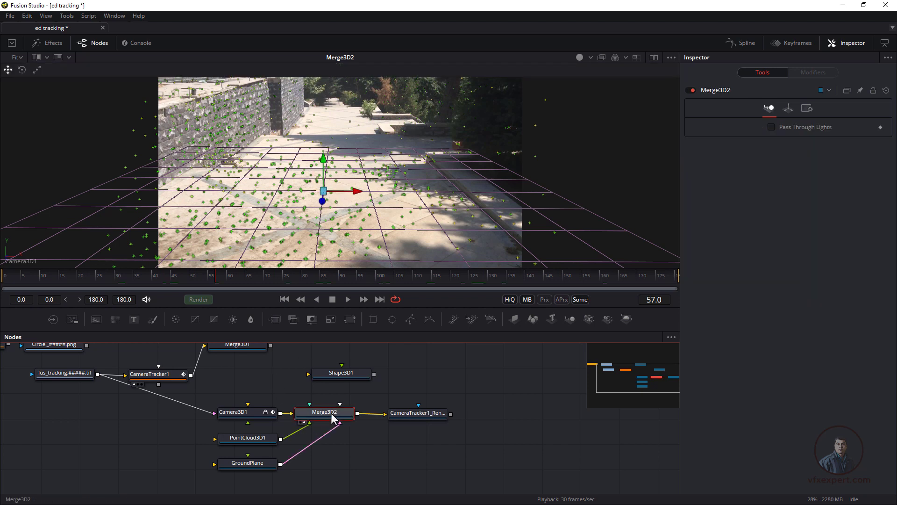
click(336, 185)
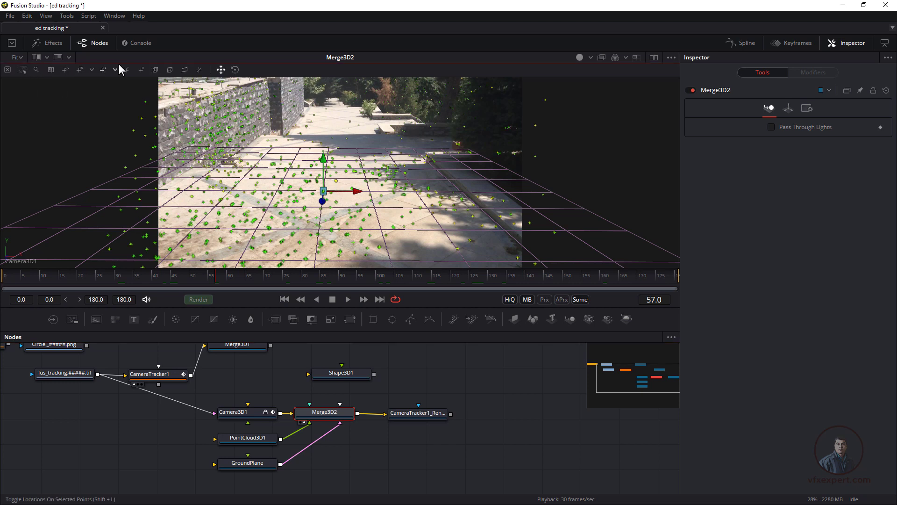
right_click(337, 183)
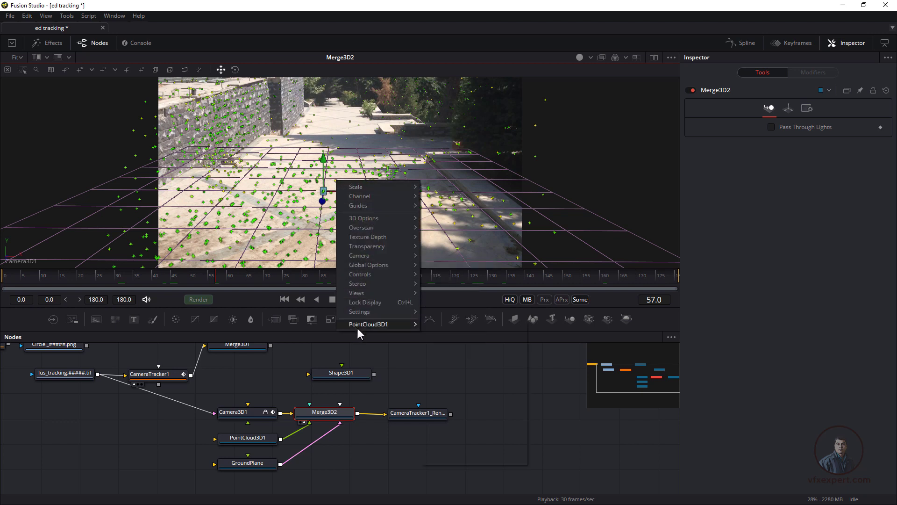
mouse_move(363, 327)
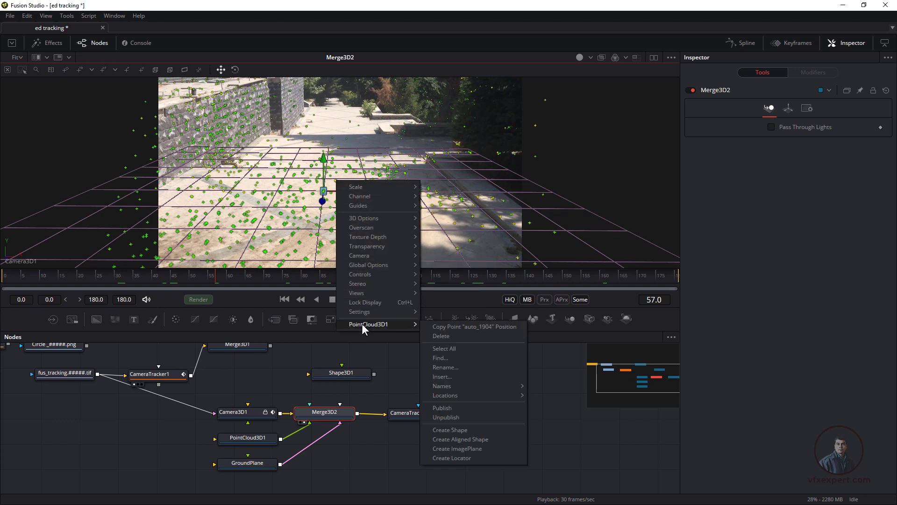
click(461, 459)
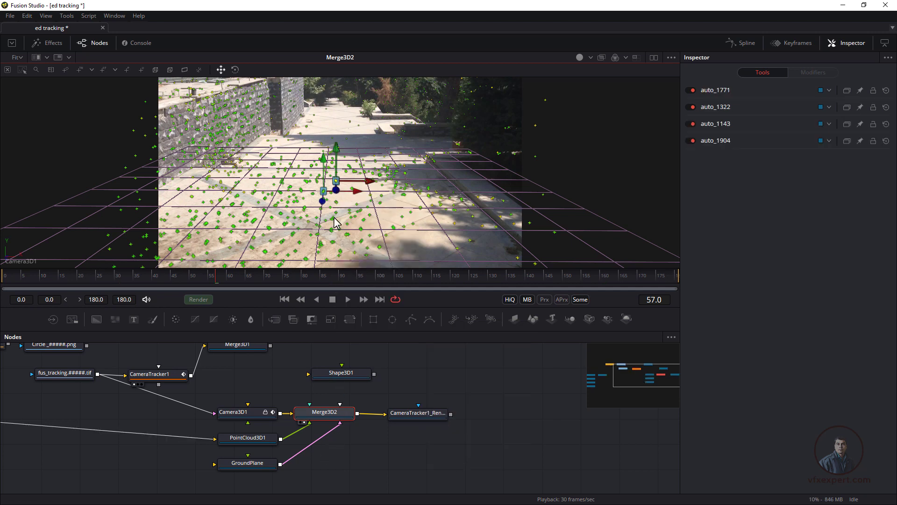
Create an image plane fitted to the selected ground tracking points in the Merge3D2 view, and scrub to frame 27
drag(63, 430, 281, 433)
drag(232, 451, 223, 432)
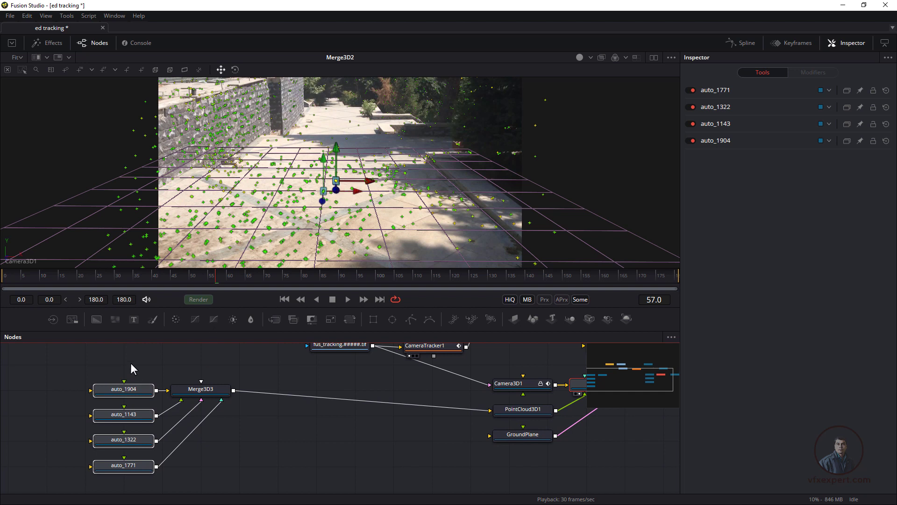
click(260, 450)
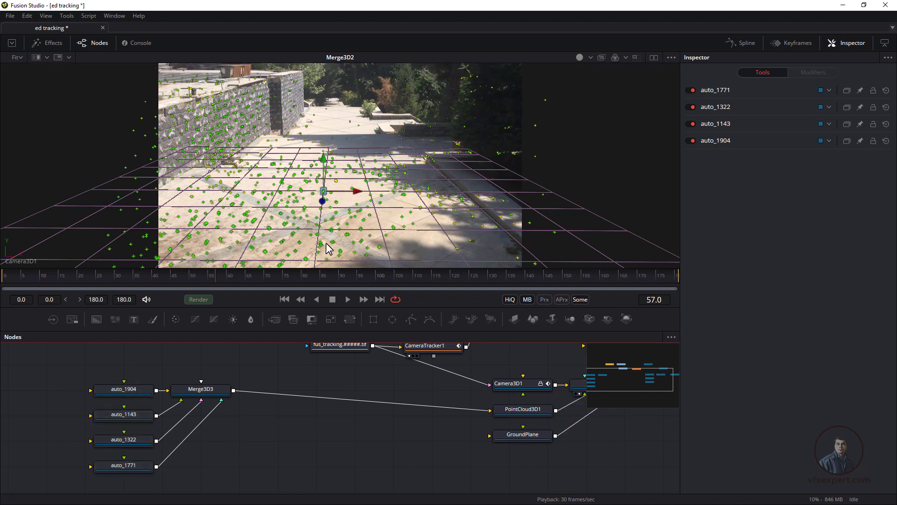
drag(385, 397, 291, 395)
click(339, 179)
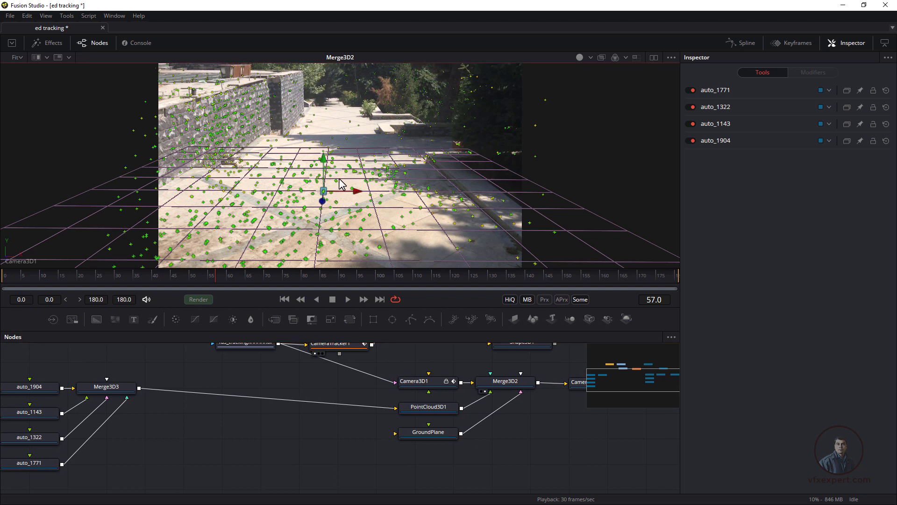
drag(501, 401, 338, 406)
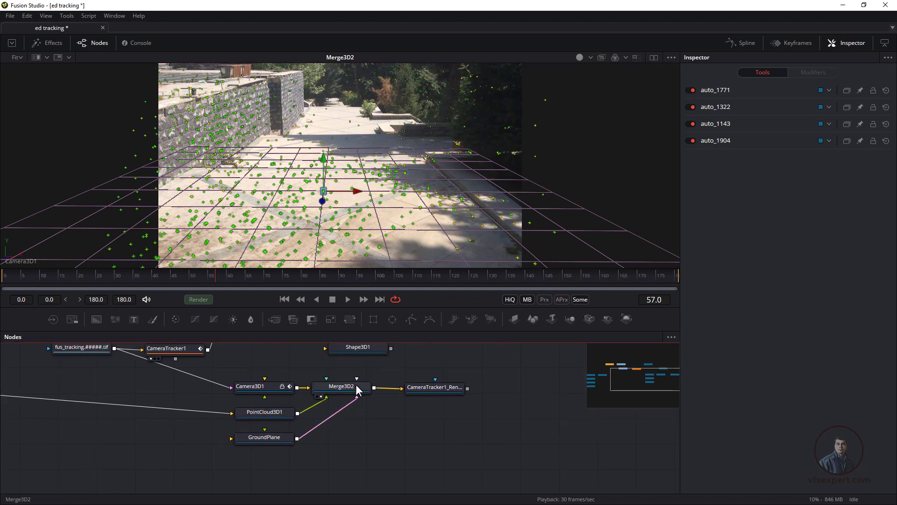
click(354, 386)
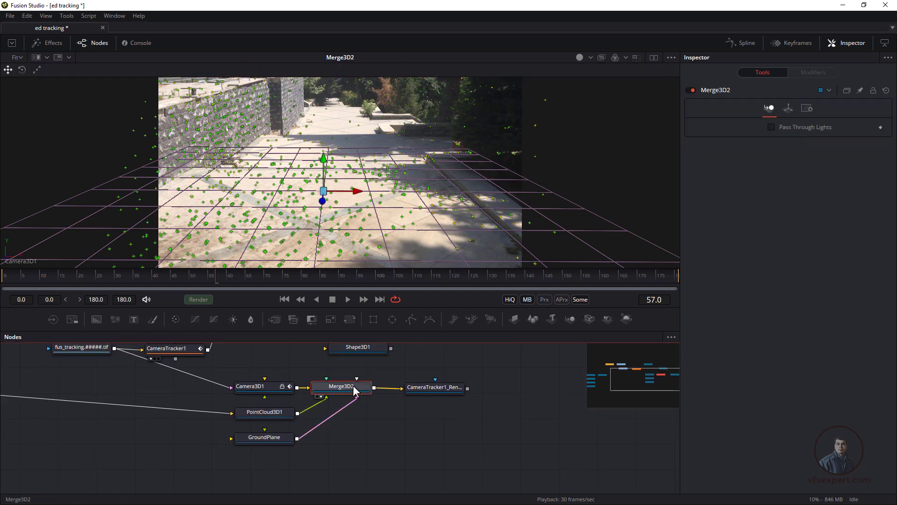
click(333, 197)
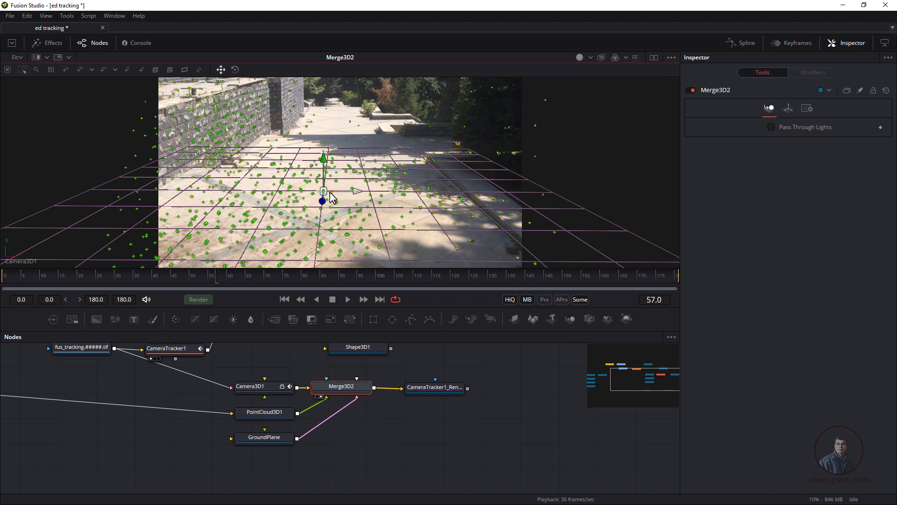
click(184, 69)
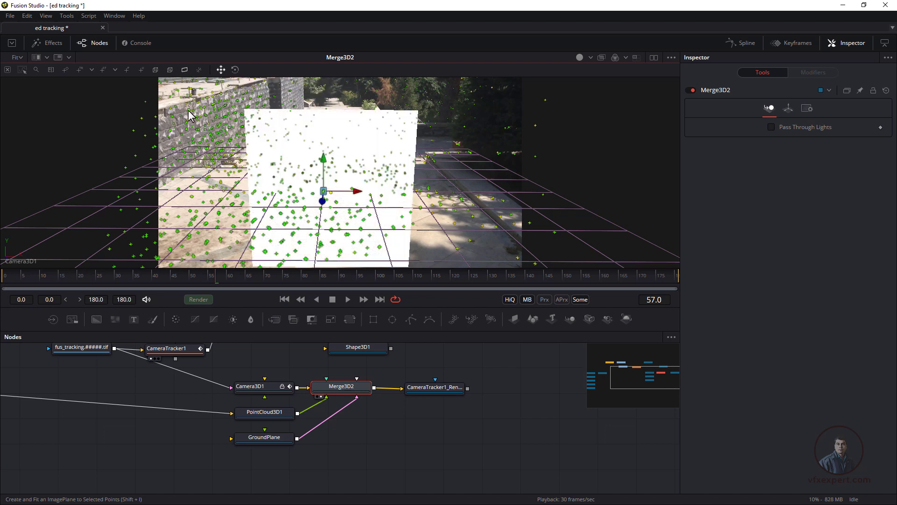
drag(199, 277, 106, 270)
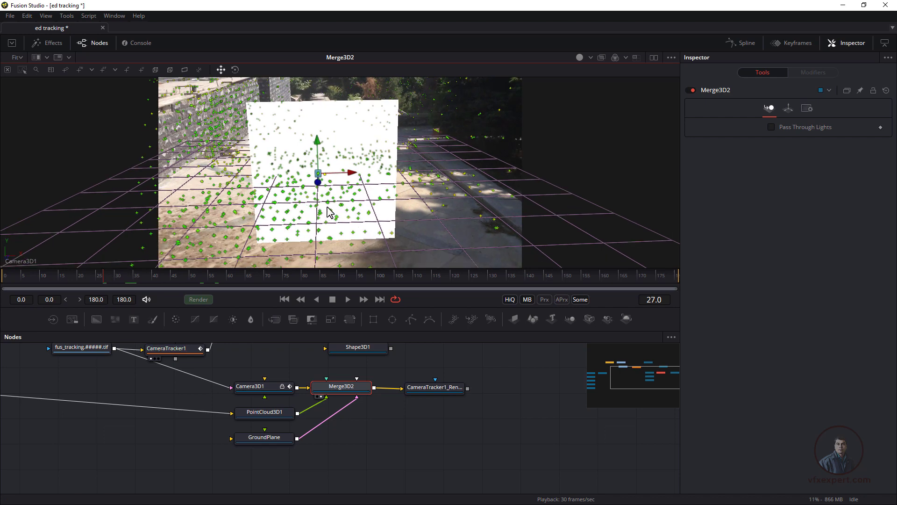
Move Merge3D3 with its four locator nodes and ImagePlane3D1 closer to PointCloud3D1 in the node graph
drag(389, 396, 429, 422)
drag(236, 388, 408, 397)
drag(248, 419, 310, 392)
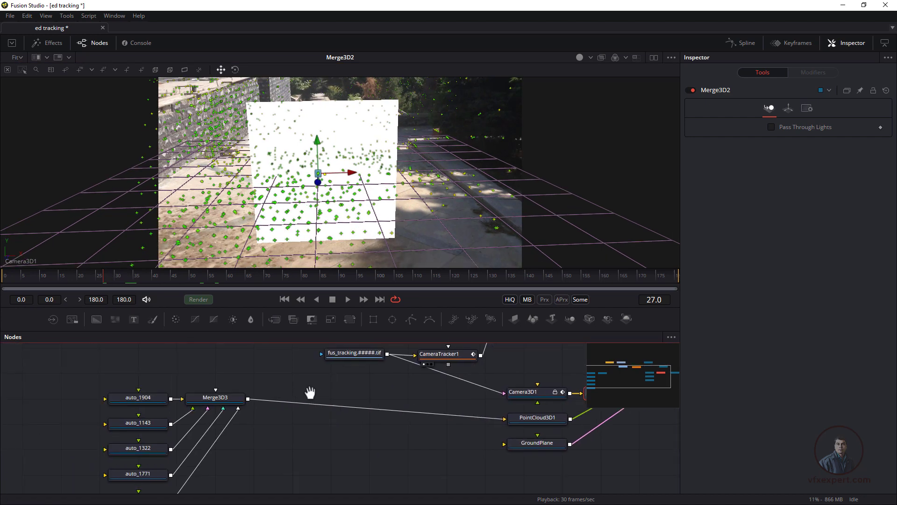
drag(278, 475, 289, 431)
drag(255, 406, 262, 432)
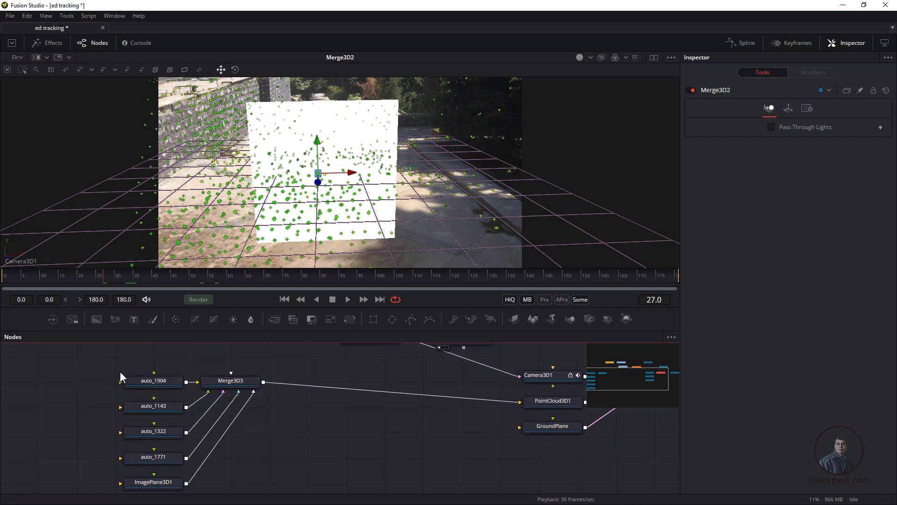
drag(119, 370, 210, 483)
drag(94, 361, 191, 468)
drag(239, 380, 447, 399)
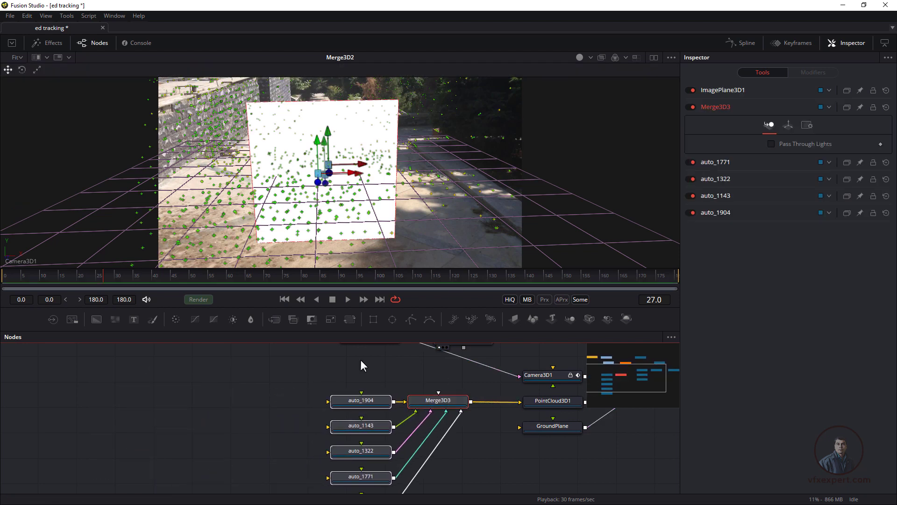
drag(475, 434, 239, 417)
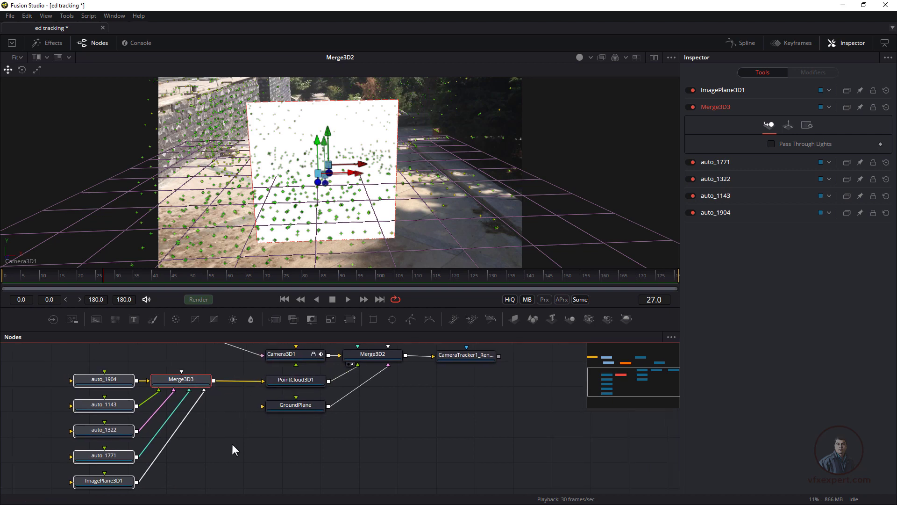
Rewire ImagePlane3D1 from Merge3D3 into Merge3D2, placing it below GroundPlane, and disable the PointCloud3D1 node
click(225, 446)
drag(221, 447, 215, 443)
click(195, 393)
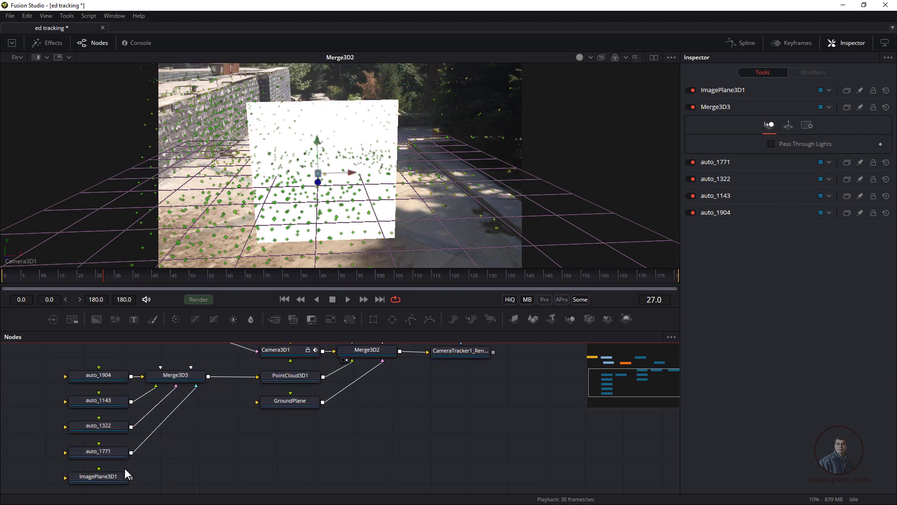
drag(125, 476, 411, 419)
drag(376, 389, 325, 423)
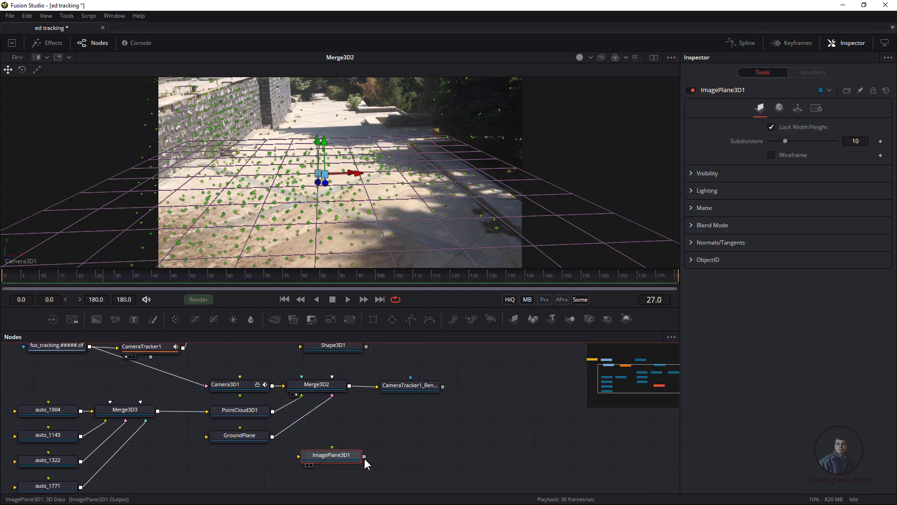
drag(365, 457, 337, 394)
drag(333, 455, 325, 449)
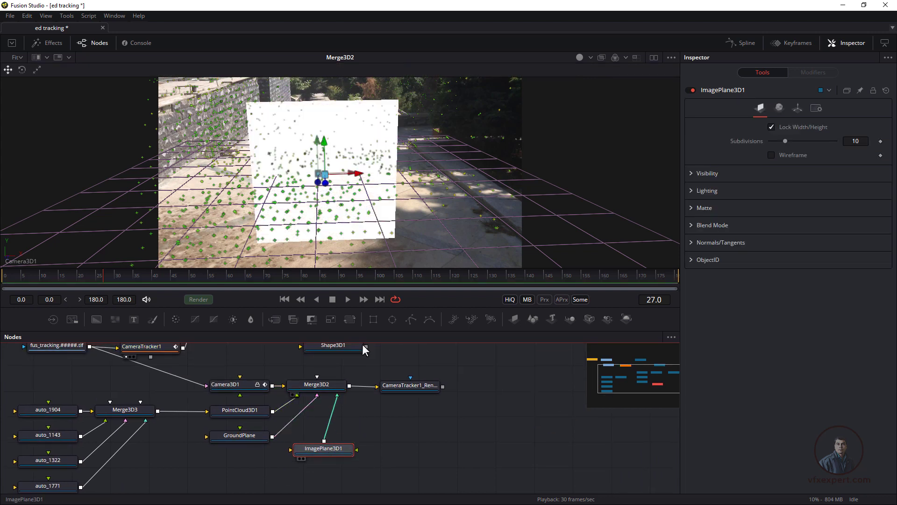
click(252, 410)
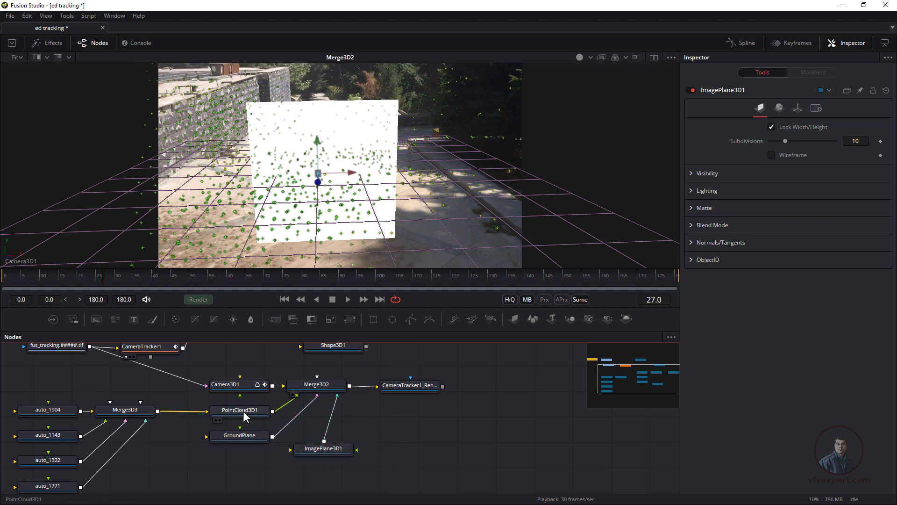
click(692, 90)
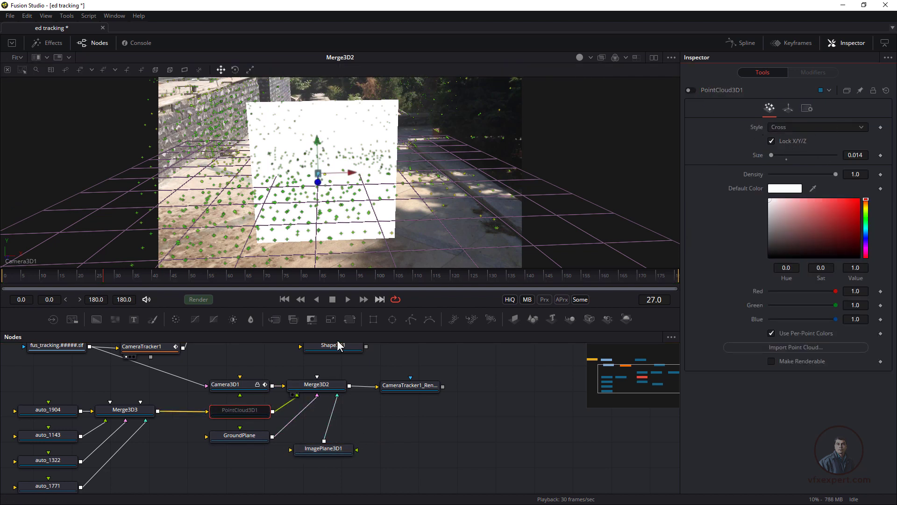
Lay ImagePlane3D1 flat on the ground with an X rotation of -90, and set its locked uniform scale to 1.644
click(324, 450)
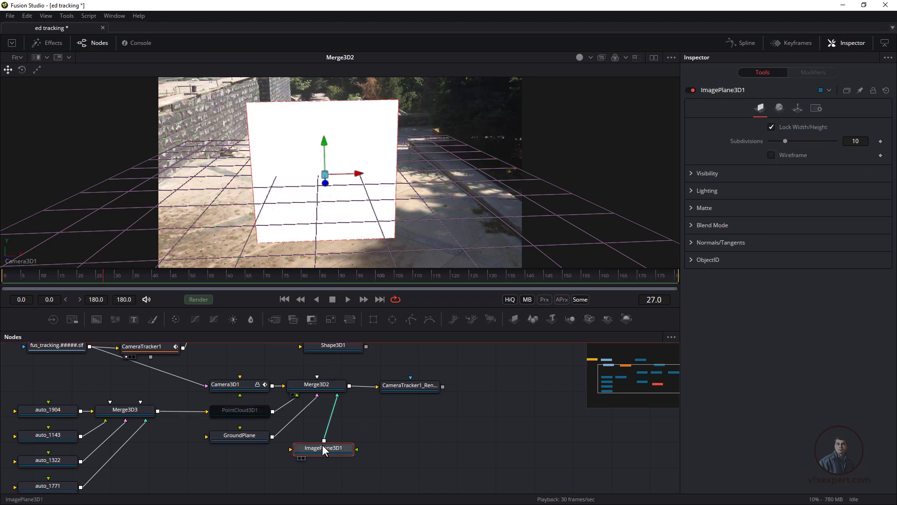
drag(323, 144, 321, 78)
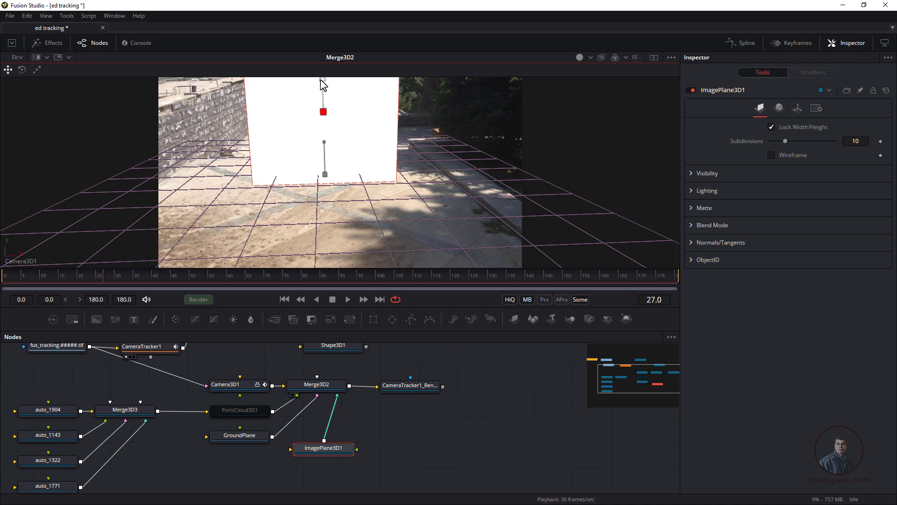
click(797, 107)
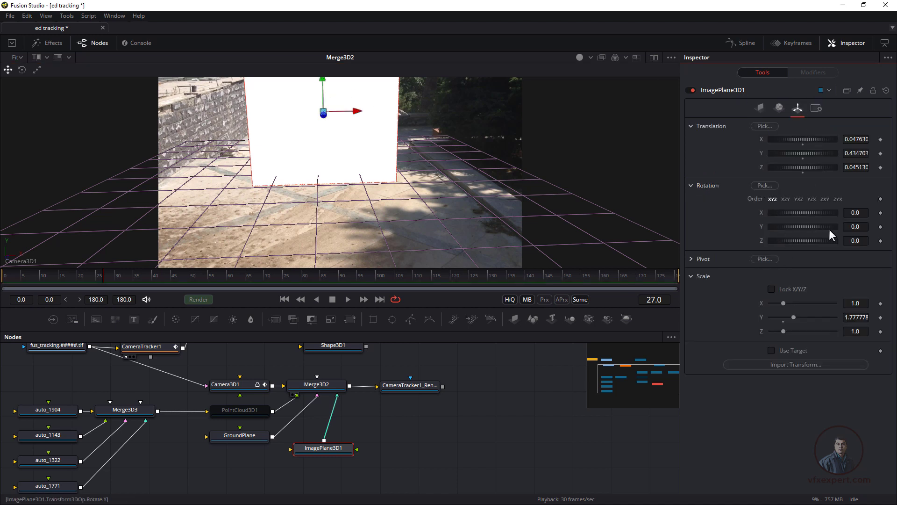
drag(810, 212, 784, 213)
double_click(855, 213)
text(-90)
key(Return)
drag(324, 83, 325, 143)
click(771, 289)
drag(783, 303, 791, 304)
Move the Circle _#####.png loader beside ImagePlane3D1 and connect it as the plane's image input
drag(359, 409, 401, 432)
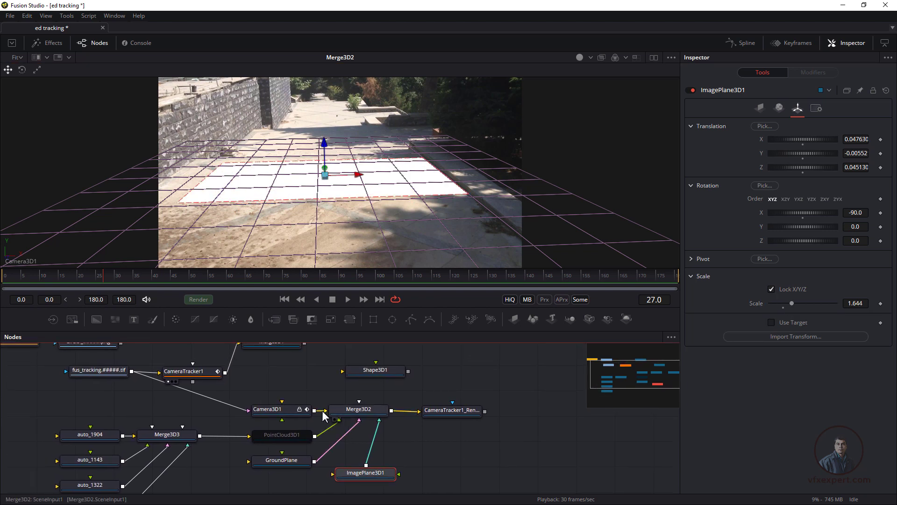
drag(327, 402, 369, 435)
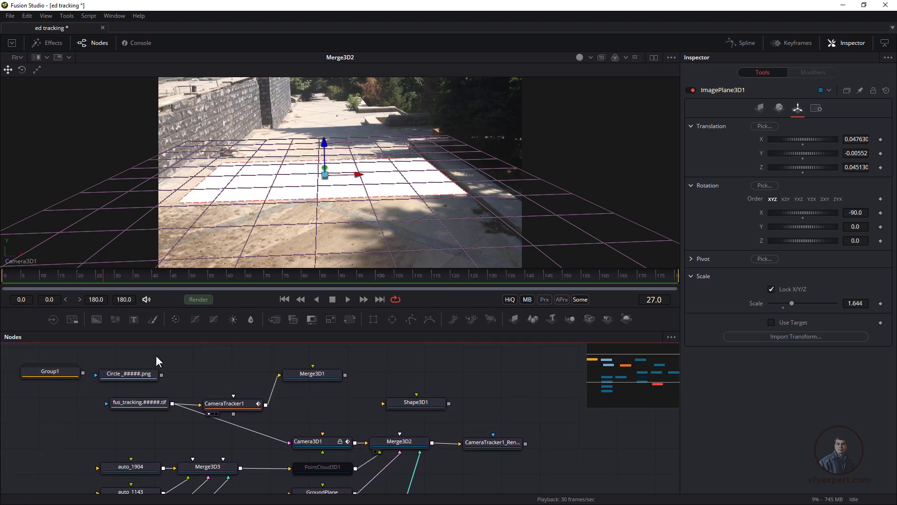
drag(133, 373, 376, 374)
drag(385, 412, 341, 379)
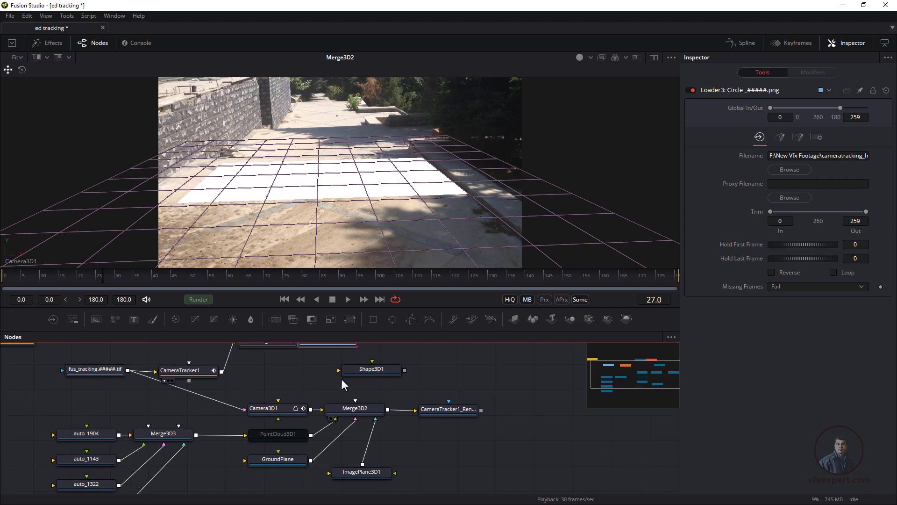
drag(333, 346, 311, 458)
drag(405, 433, 421, 369)
drag(391, 410, 422, 411)
drag(340, 397, 332, 436)
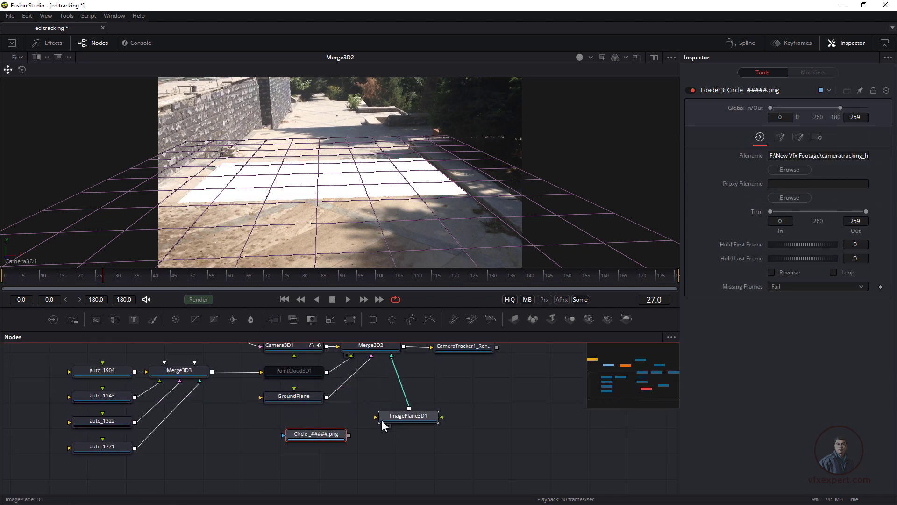
drag(381, 420, 382, 420)
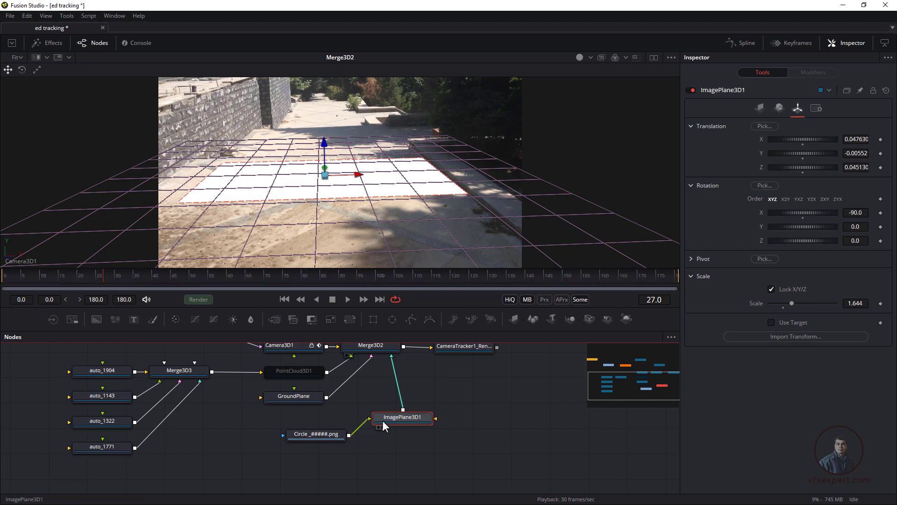
click(464, 377)
Disable the GroundPlane node and play the shot to check the circle on the ground, stopping at frame 33
click(311, 434)
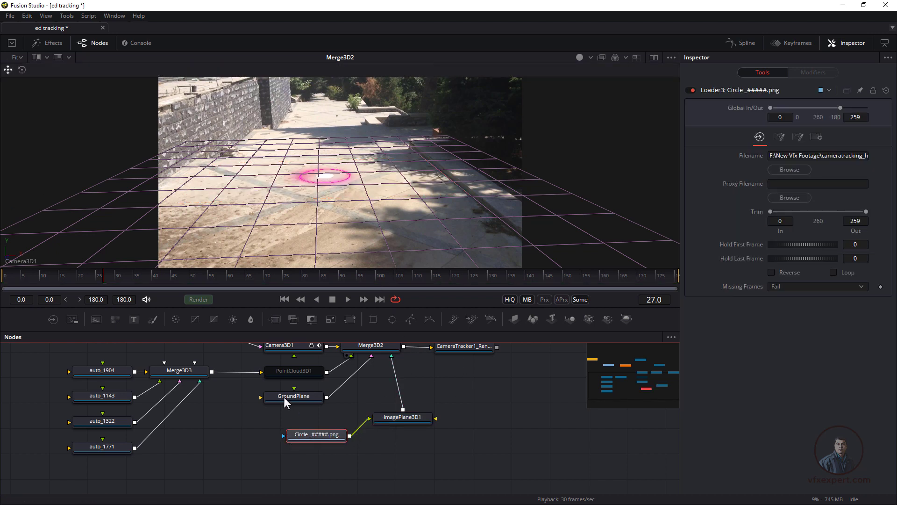
click(288, 397)
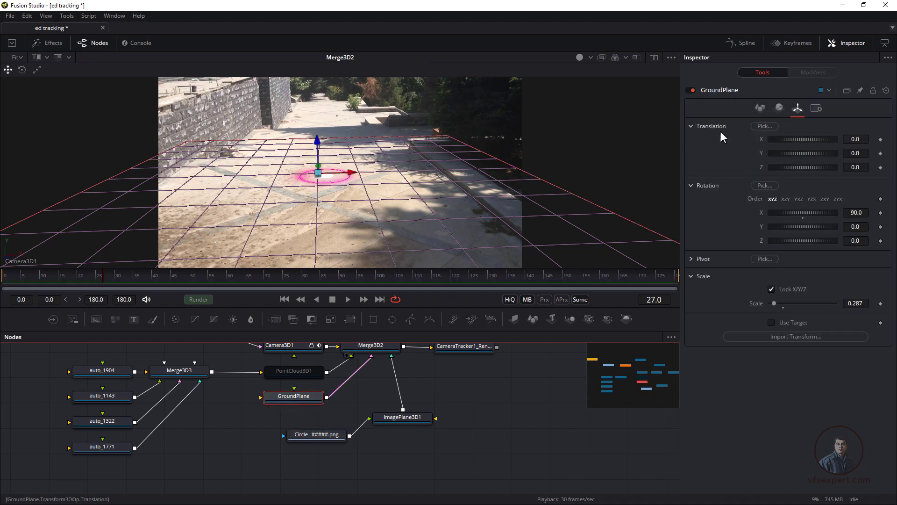
click(693, 89)
click(347, 297)
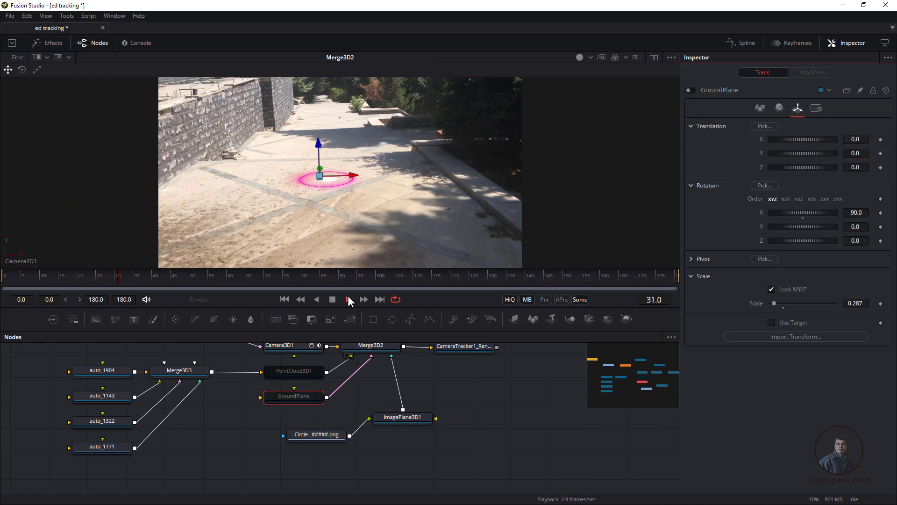
click(332, 299)
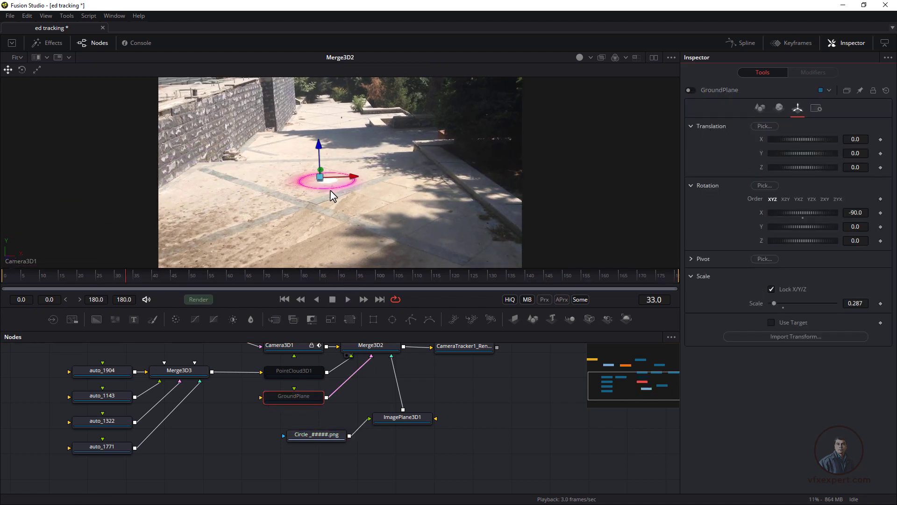
Enlarge ImagePlane3D1 to a uniform scale of 2.679 and shift it along X to about -0.018
click(410, 416)
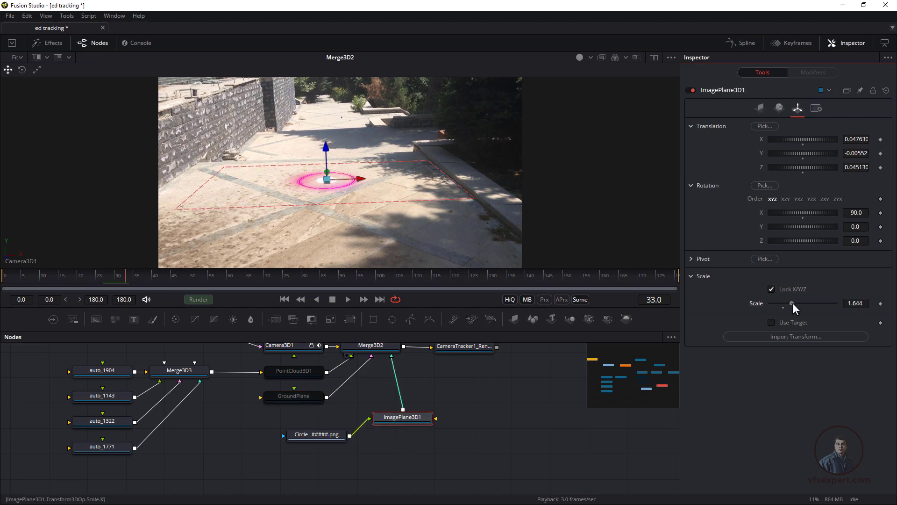
drag(795, 302, 805, 307)
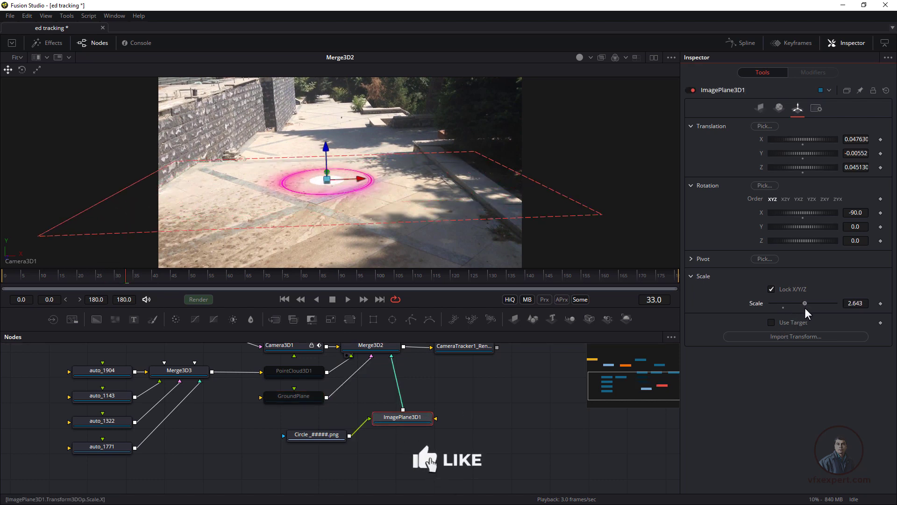
drag(364, 184, 348, 183)
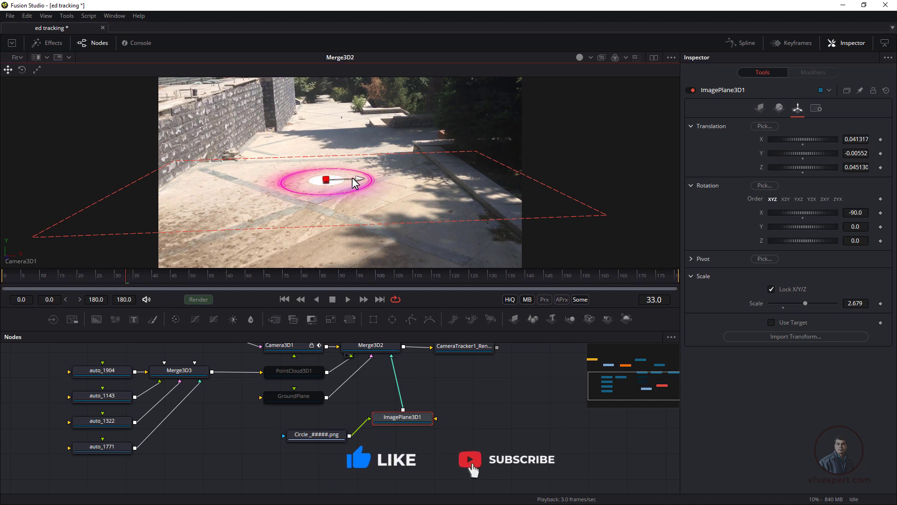
Play the shot from the start, stop it, and scrub ahead to frame 95 to check the enlarged circle
click(284, 300)
click(347, 301)
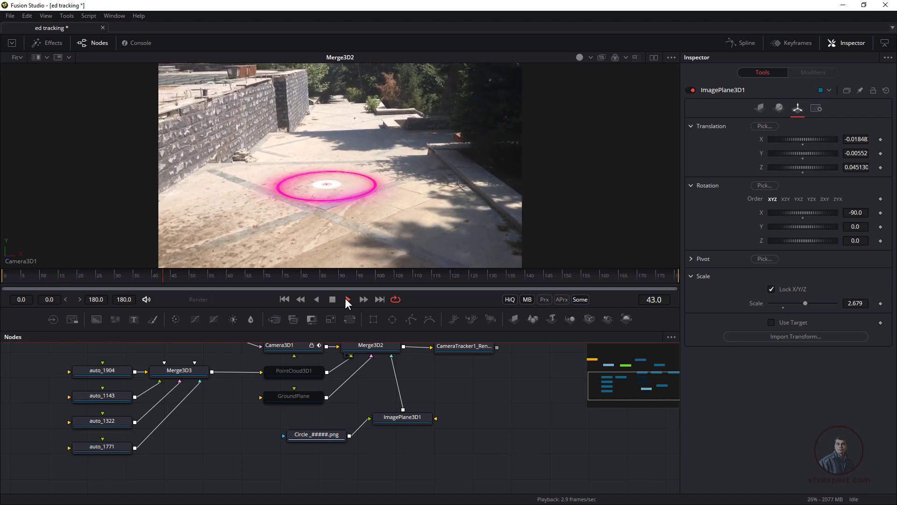
click(334, 301)
drag(265, 281, 360, 291)
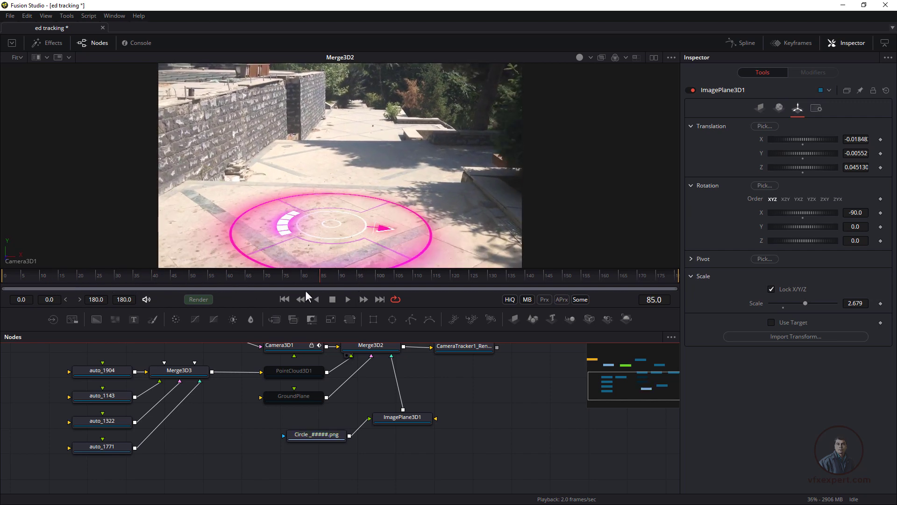
click(301, 299)
click(362, 301)
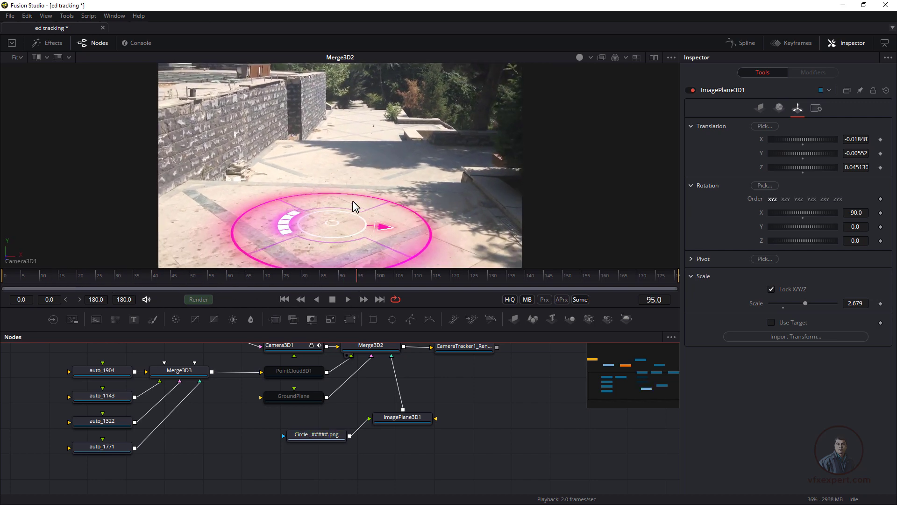
Duplicate the ImagePlane3D1 node and stand the copy upright by setting its X rotation to 0
drag(370, 412, 354, 434)
drag(376, 474, 326, 455)
click(342, 422)
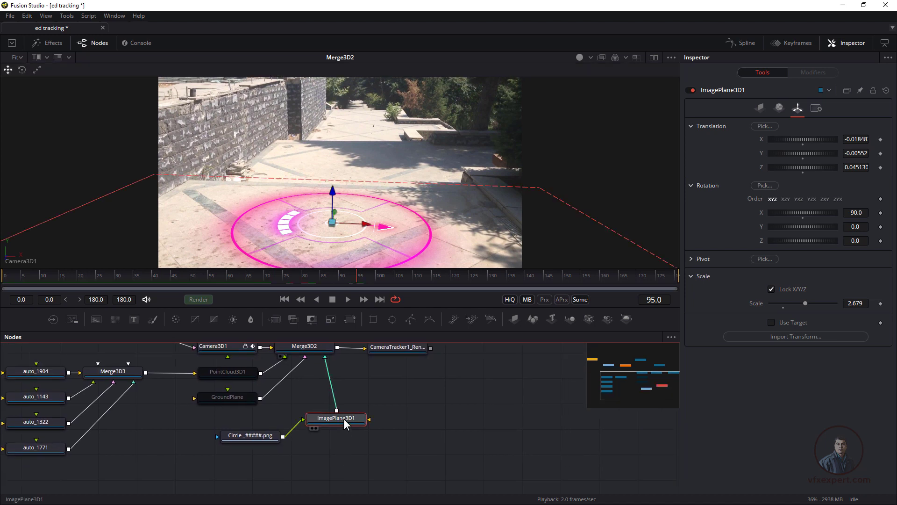
key(ctrl+c)
key(ctrl+v)
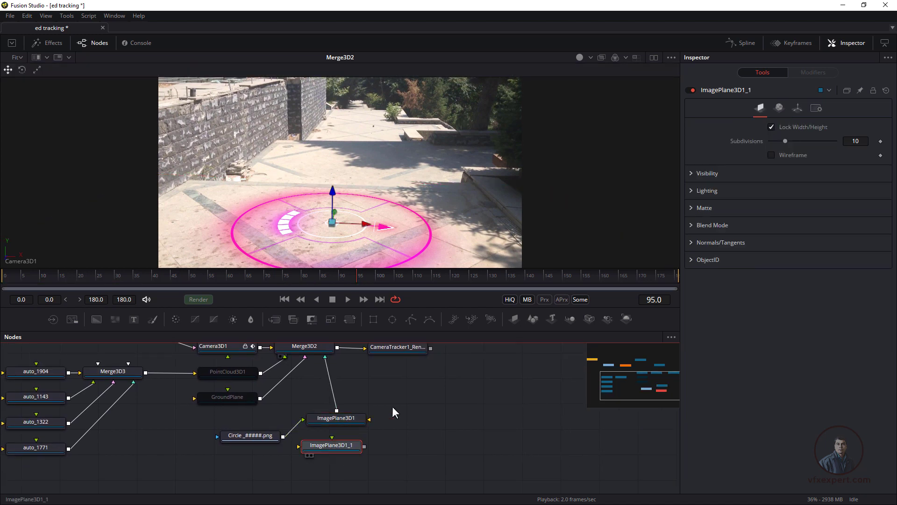
click(797, 108)
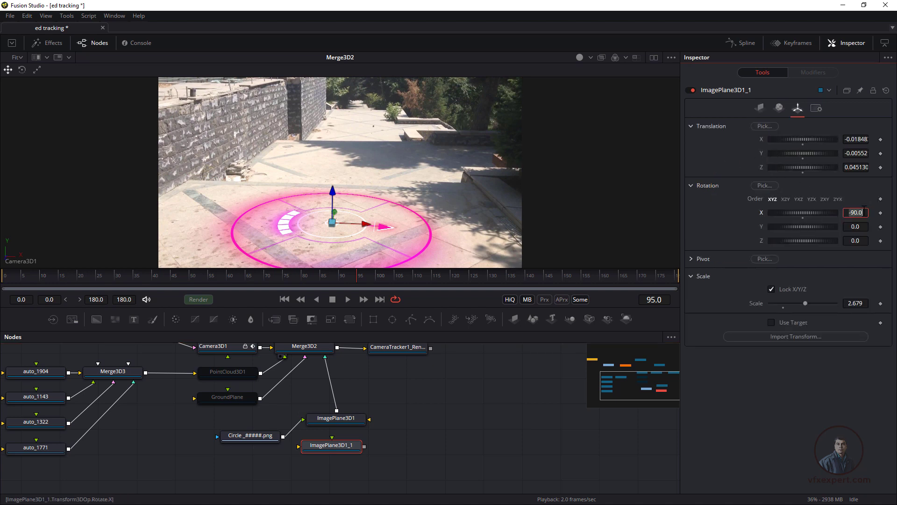
key(Tab)
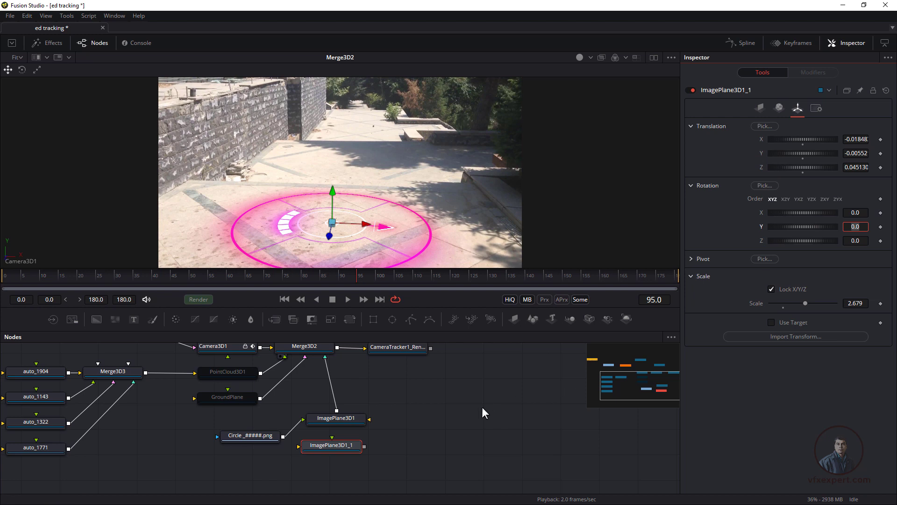
Place the ImagePlane3D1_1 node beside ImagePlane3D1 in the node graph
click(411, 415)
drag(374, 394, 387, 434)
drag(357, 488, 363, 462)
drag(267, 428, 344, 429)
scroll(344, 429, down, 2)
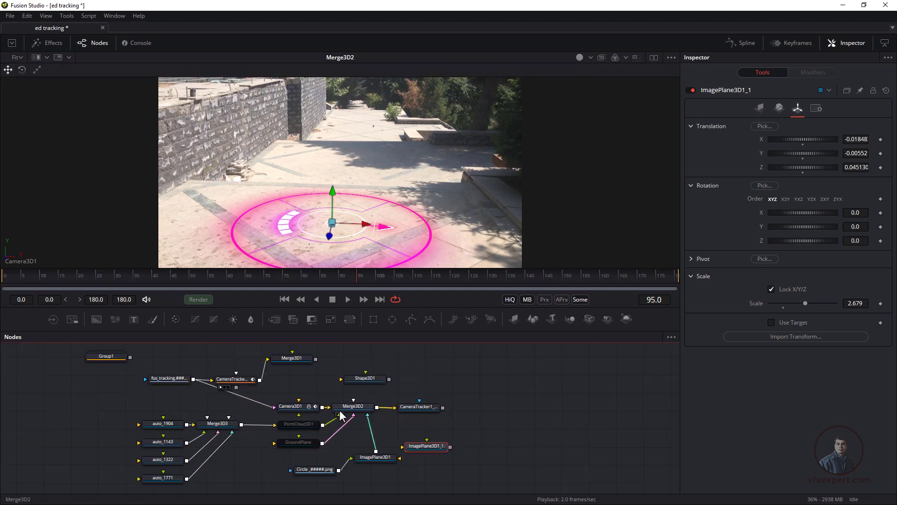
Bring the Group1 node over beside the renderer, preview its keyed woman clip, and return the viewer to Merge3D2
drag(112, 363, 512, 406)
drag(472, 439, 402, 184)
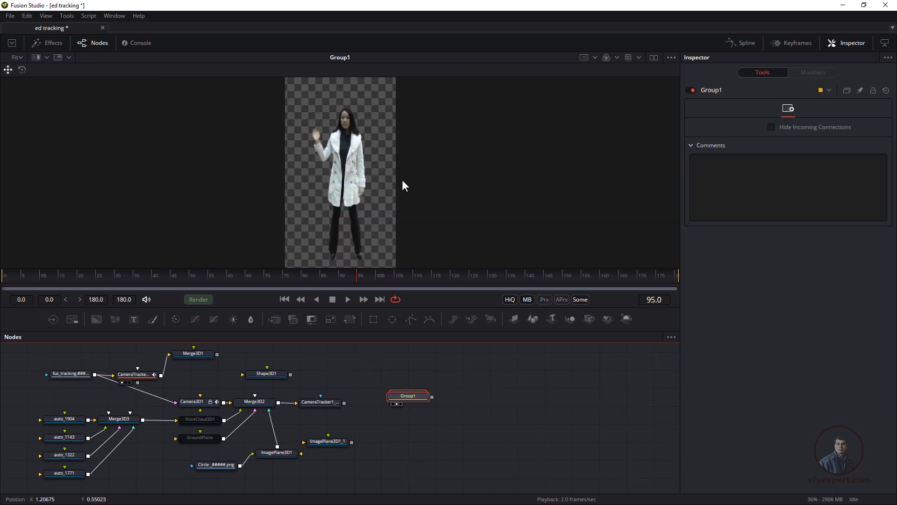
drag(321, 404, 322, 400)
drag(268, 403, 339, 196)
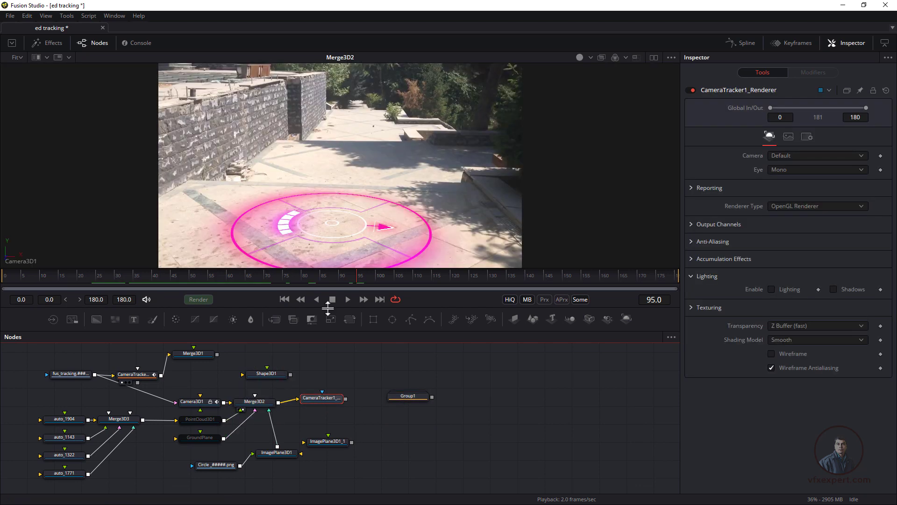
Move Group1 below the image planes, connect ImagePlane3D1_1 to Merge3D2, and feed Group1 into it as the image input
drag(346, 406, 357, 390)
drag(422, 384, 292, 469)
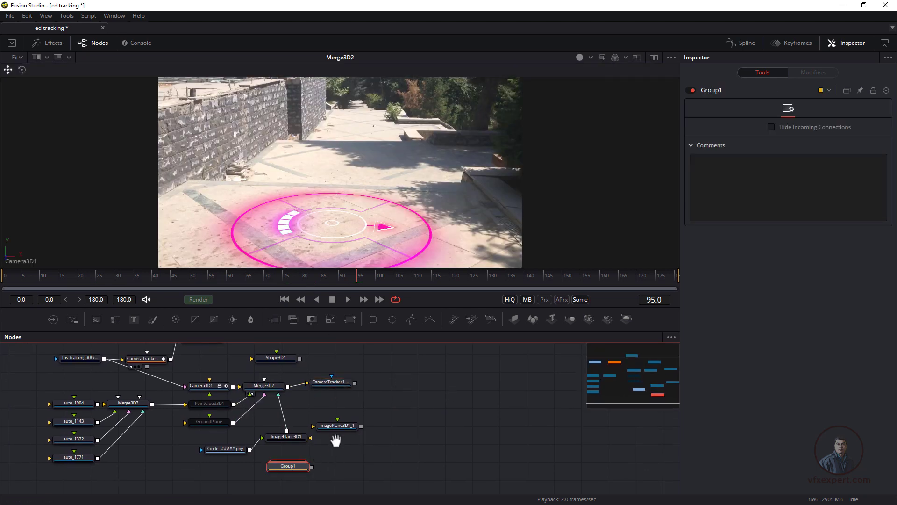
drag(336, 439, 309, 389)
click(396, 434)
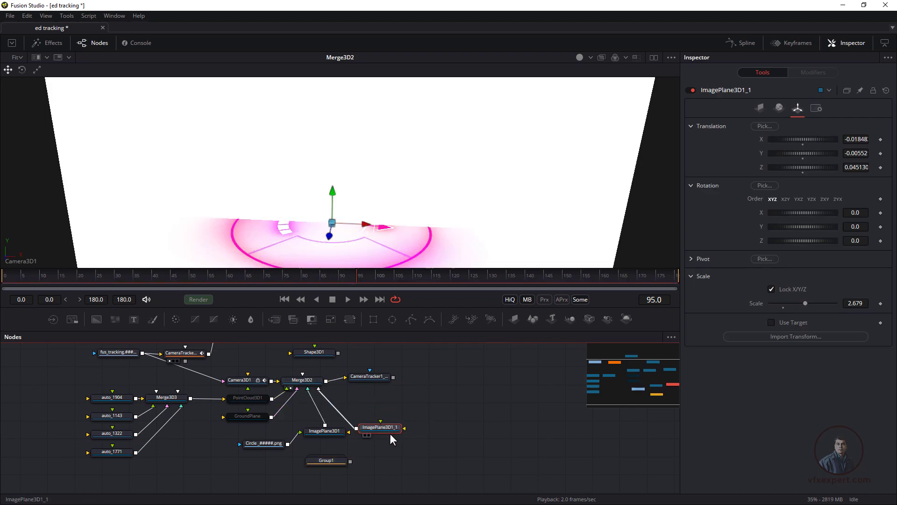
drag(387, 429, 399, 432)
drag(352, 460, 385, 434)
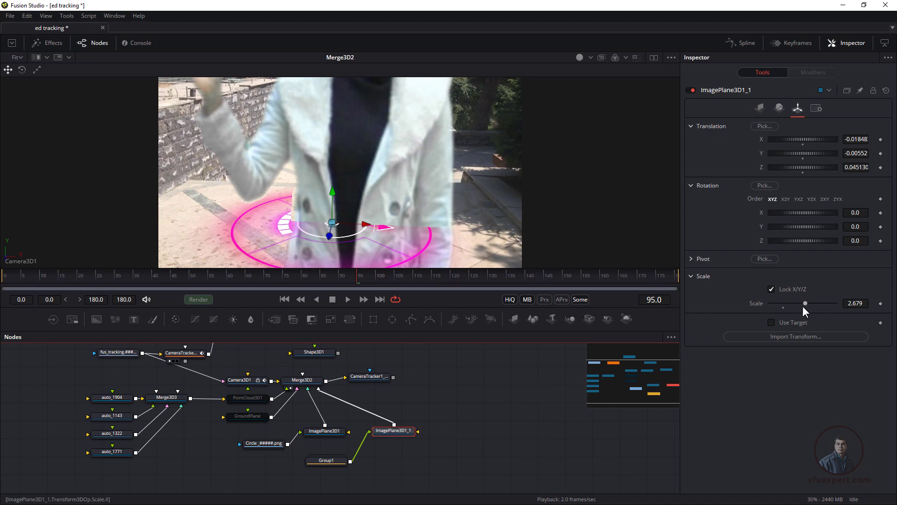
Enable GroundPlane as a reference, scale ImagePlane3D1_1 to 0.501, and raise it to a Y translation of about 0.423
drag(804, 302, 791, 300)
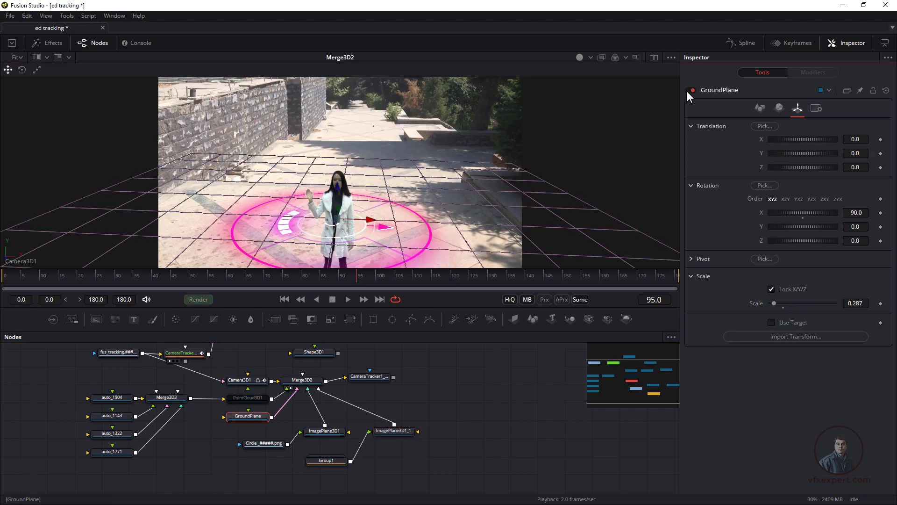
click(393, 430)
drag(332, 189, 351, 102)
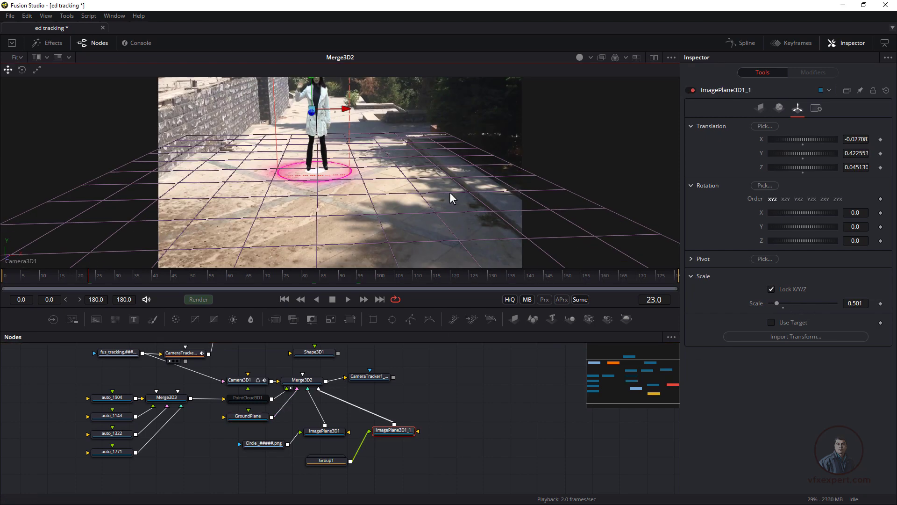
View the CameraTracker1_Renderer output and check the woman's placement at frame 86
click(426, 383)
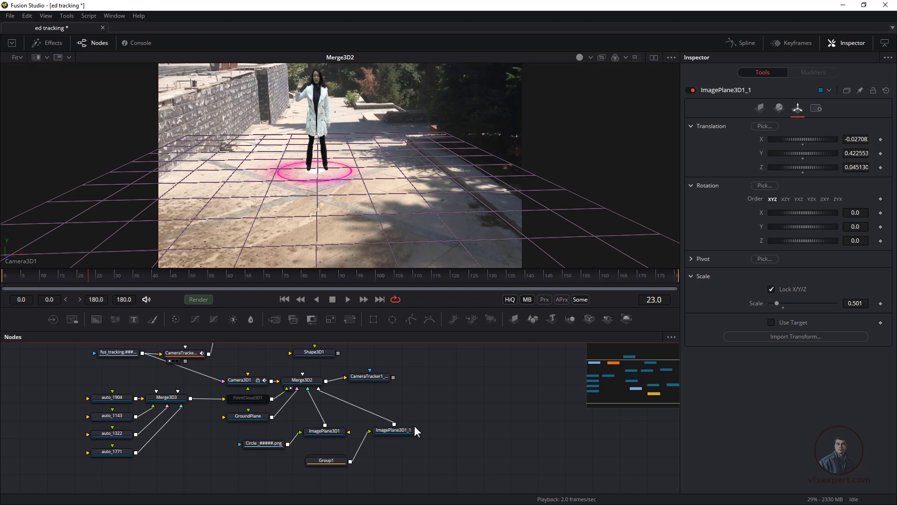
drag(377, 377, 422, 164)
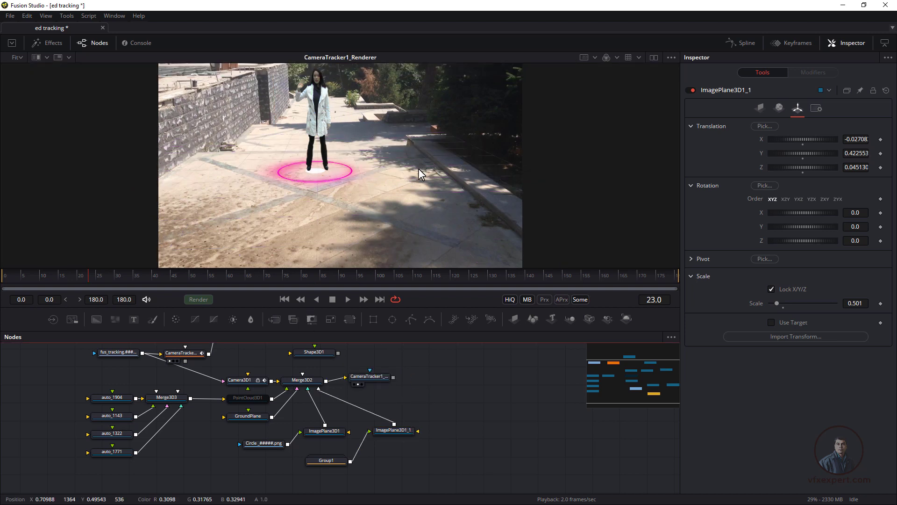
click(350, 276)
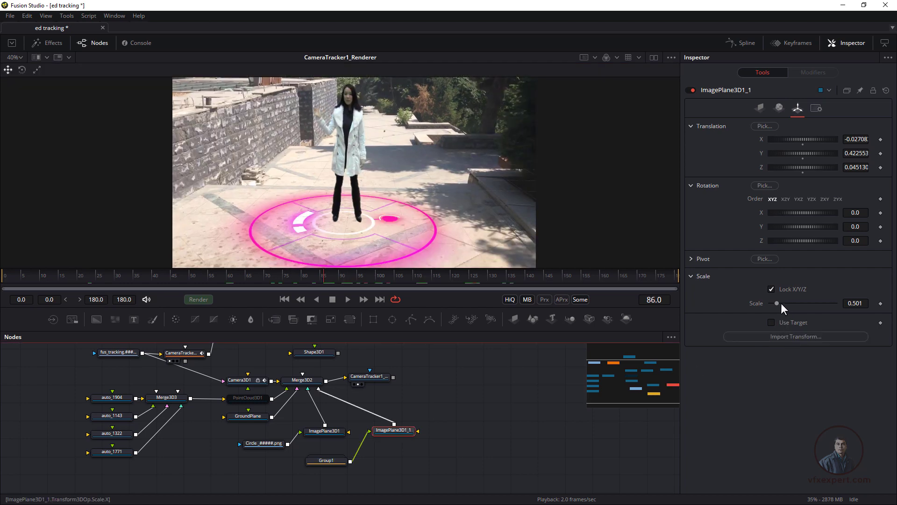
Set ImagePlane3D1_1's scale to 0.322 and Y translation to 0.263, and scrub from the first frame to check her footing
drag(781, 302, 773, 302)
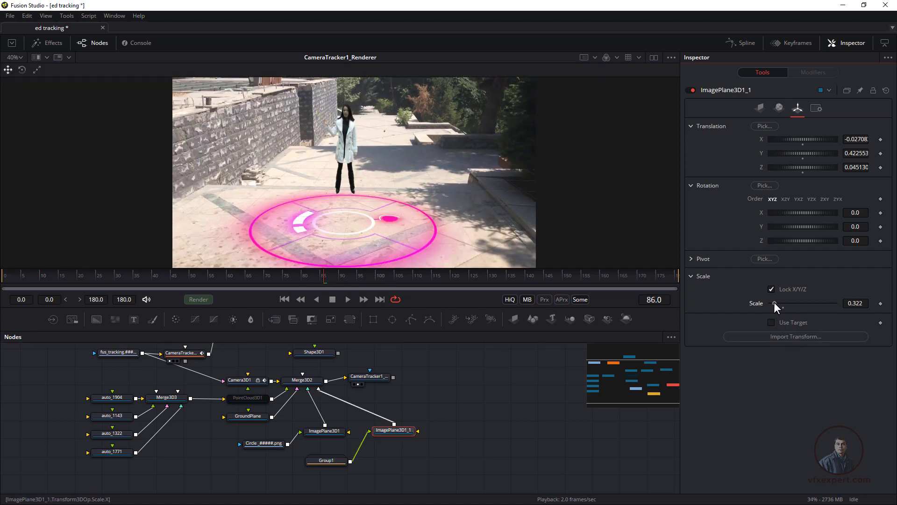
drag(797, 155, 781, 155)
click(284, 299)
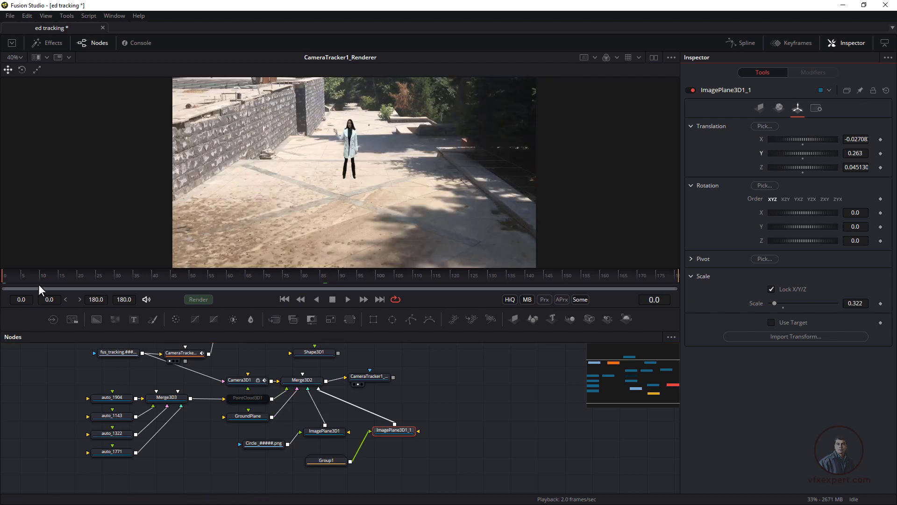
drag(39, 284, 388, 278)
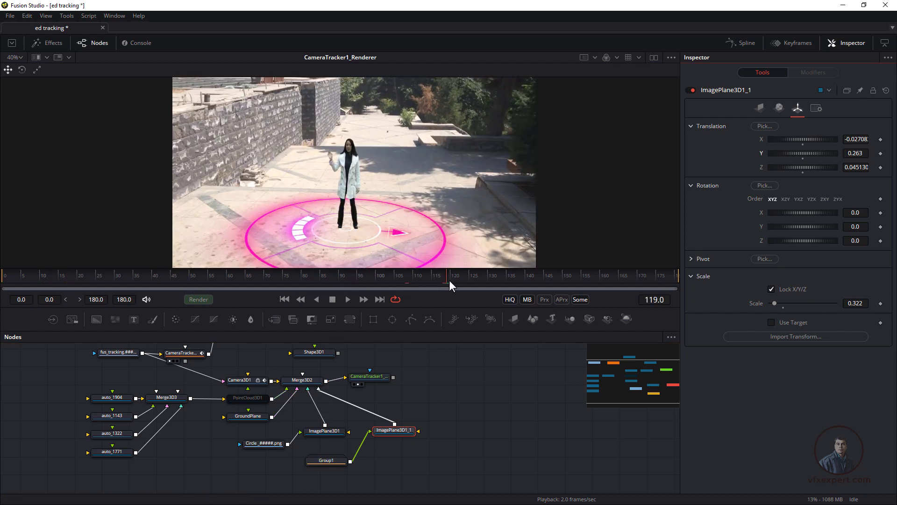
mouse_move(449, 280)
mouse_down()
mouse_move(467, 282)
mouse_move(459, 282)
mouse_up()
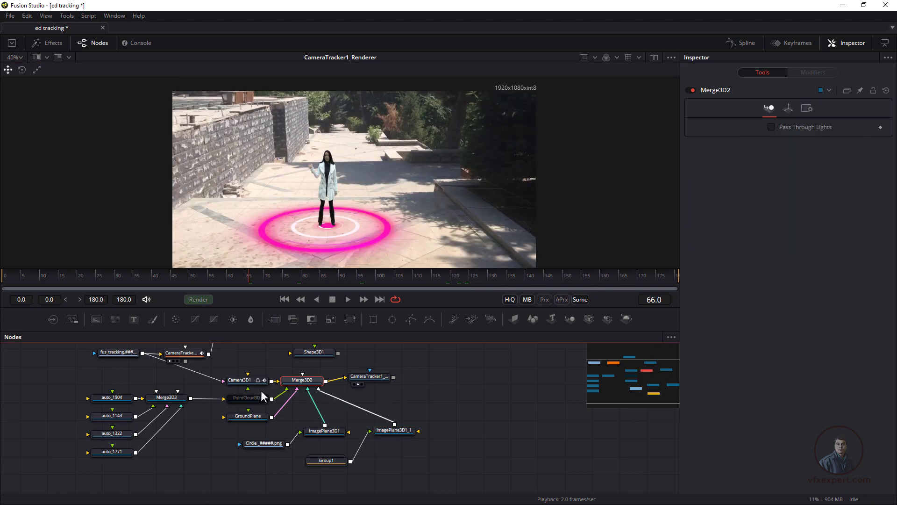
View Merge3D2, enable the PointCloud3D1 node, and scrub to frame 57 to check the scene against the tracked points
drag(304, 383, 319, 210)
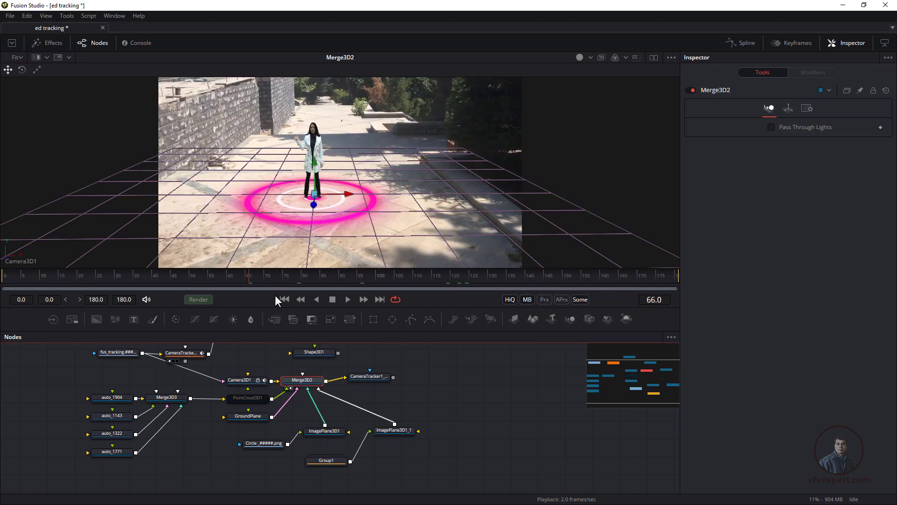
drag(356, 402, 330, 418)
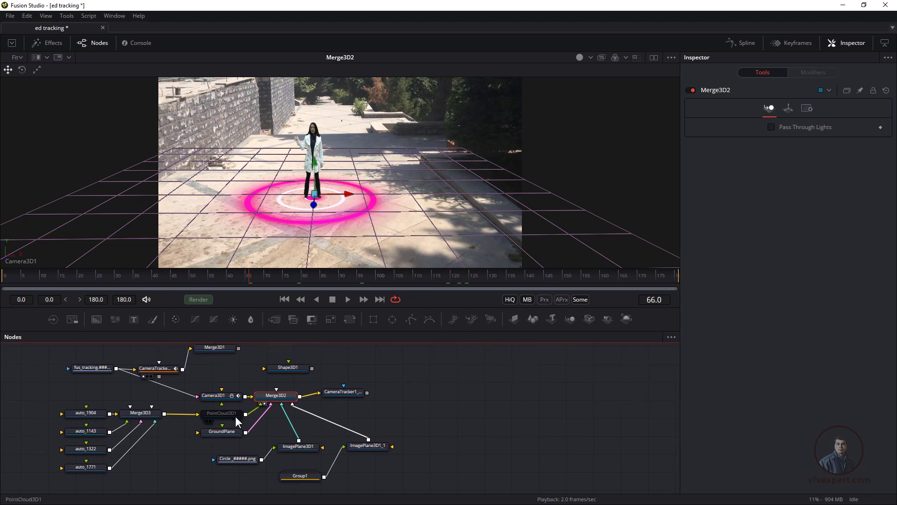
click(234, 414)
click(686, 88)
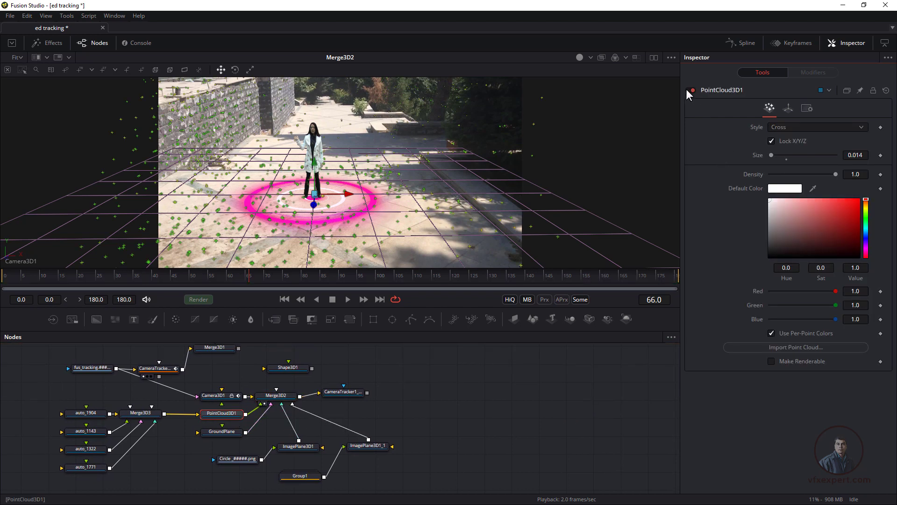
drag(374, 389, 301, 388)
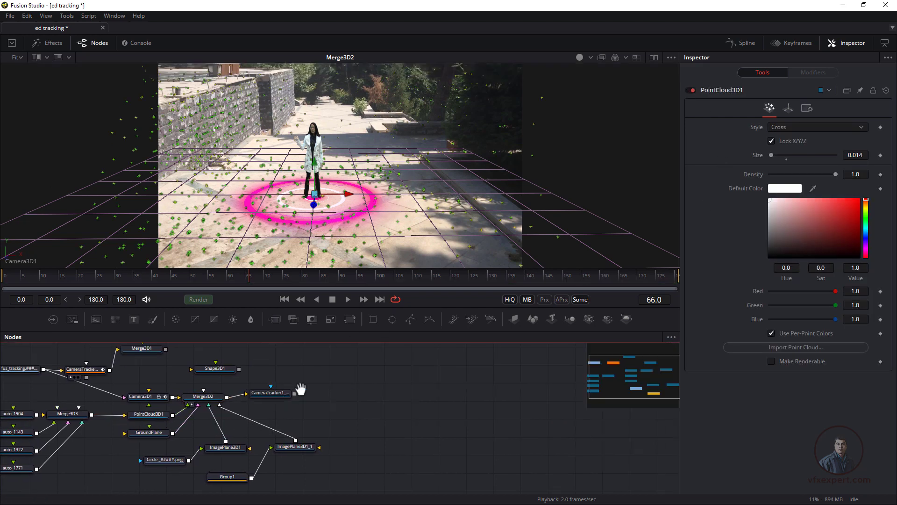
drag(62, 270, 218, 276)
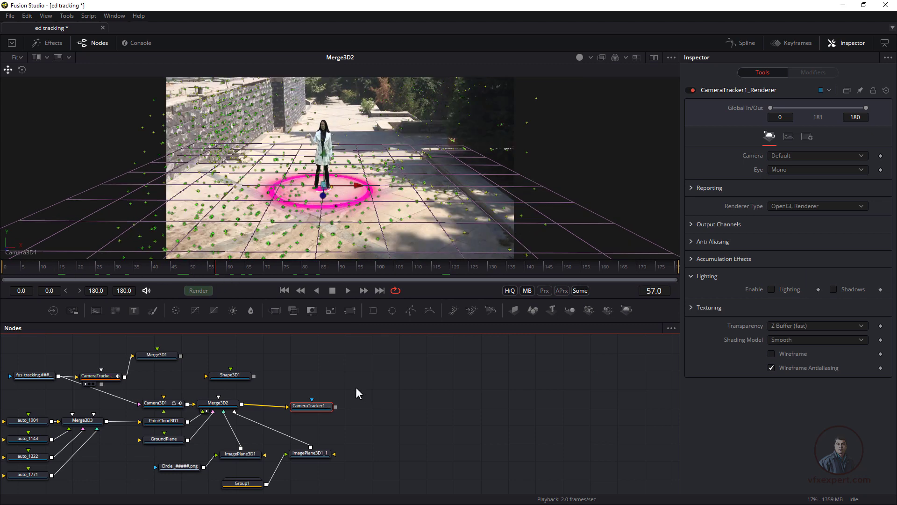
Move the CameraTracker1_Renderer node farther from Merge3D2 and view the renderer's output
click(355, 401)
drag(352, 419, 423, 423)
scroll(362, 424, up, 2)
drag(372, 440, 409, 428)
drag(395, 394, 424, 389)
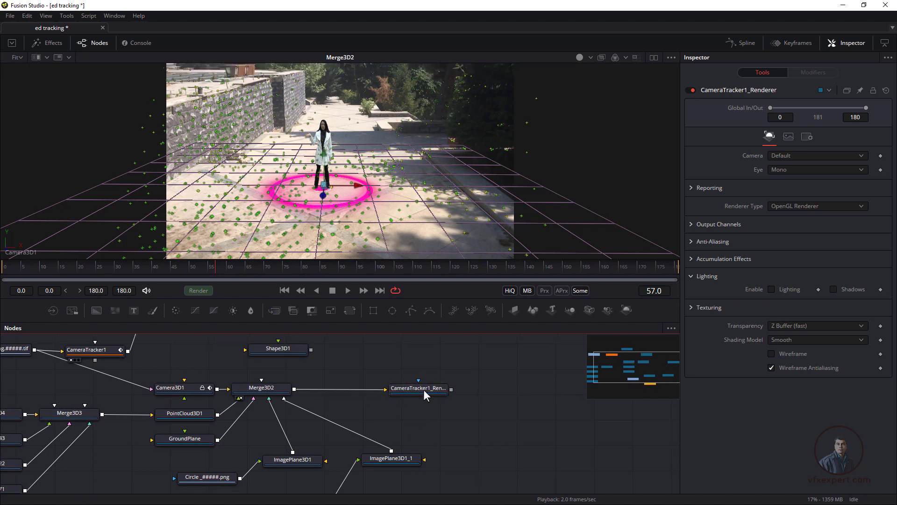
key(1)
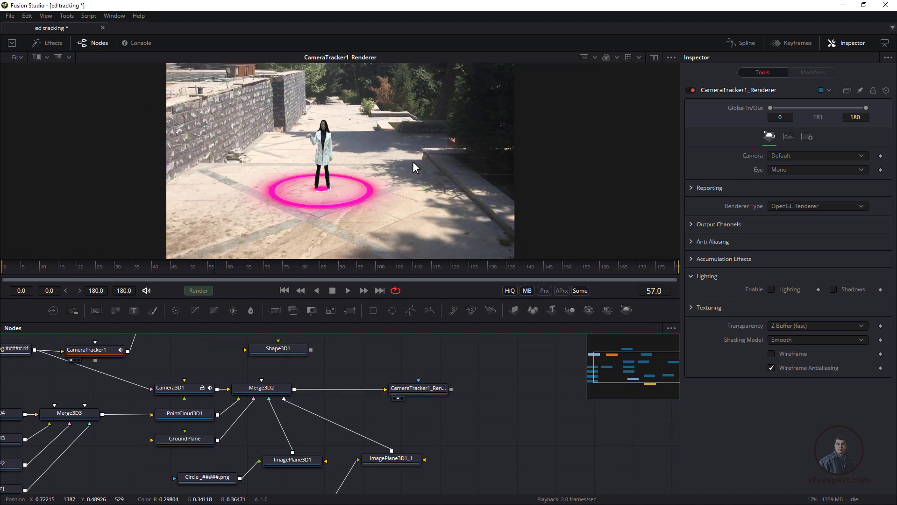
click(426, 388)
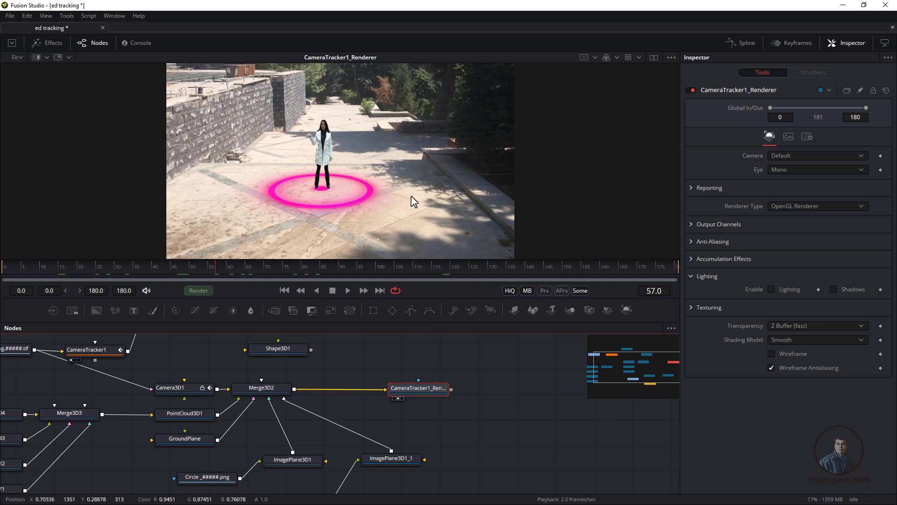
Disconnect the fus_tracking footage from Camera3D1's image input so the renderer outputs only the 3D elements
drag(219, 391, 295, 420)
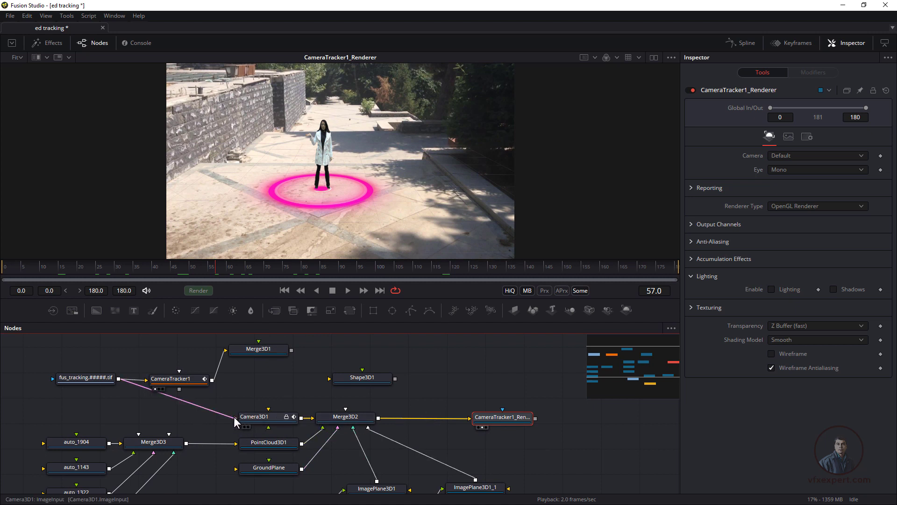
drag(236, 417, 222, 419)
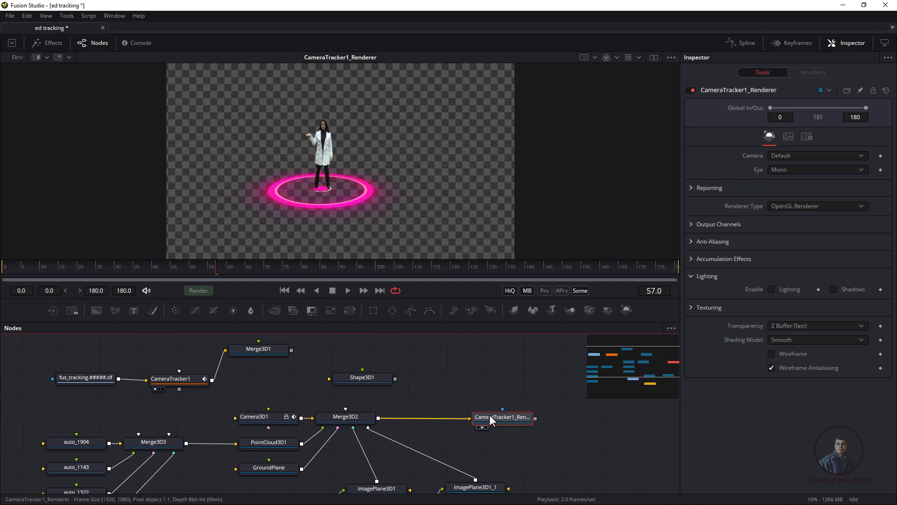
Scrub to frame 75 to check the 3D render, and inspect the image size settings of CameraTracker1_Renderer
click(283, 275)
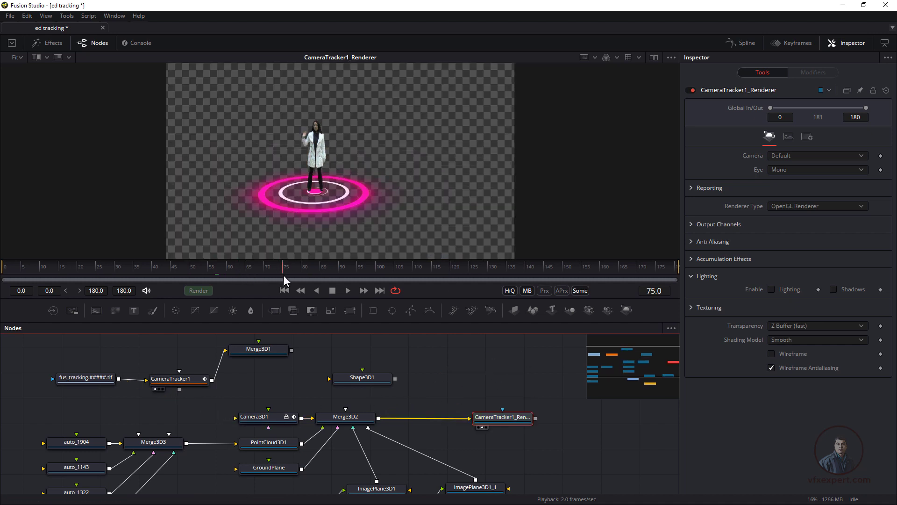
drag(502, 420, 472, 421)
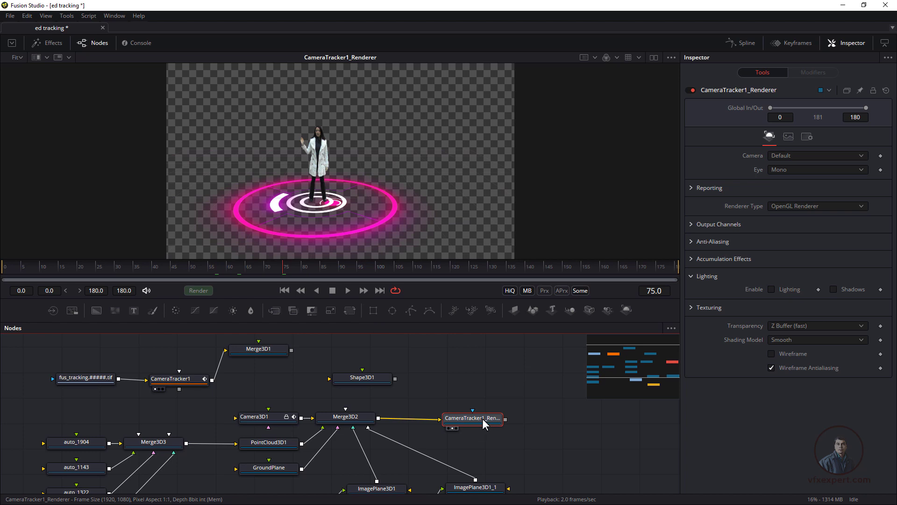
click(789, 137)
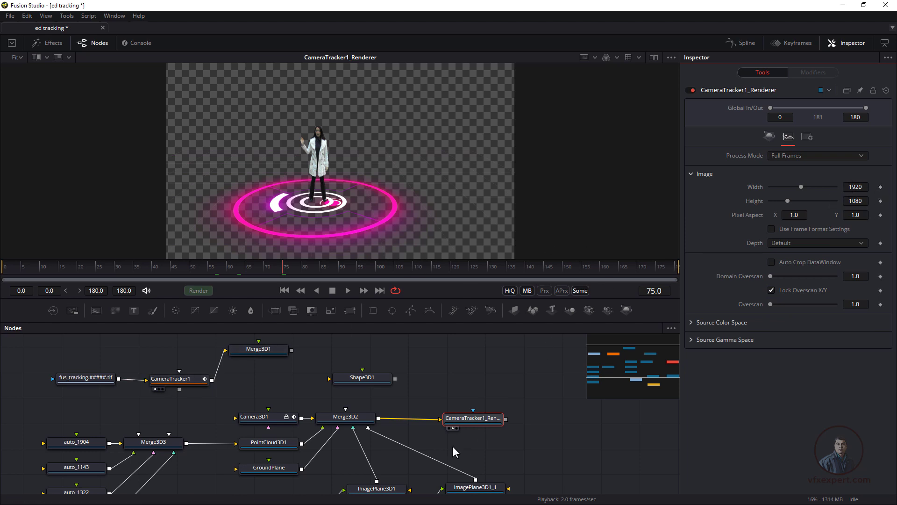
drag(477, 382, 431, 391)
click(430, 390)
drag(441, 427, 415, 423)
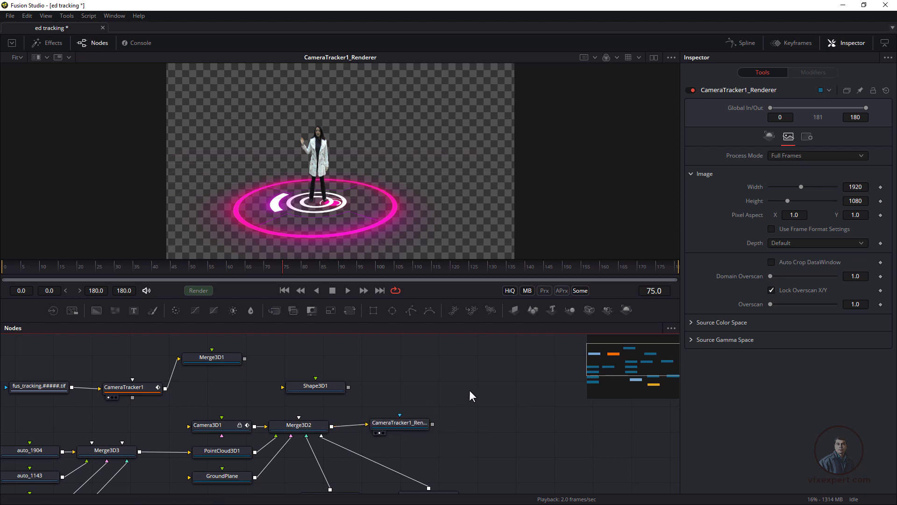
Add a Merge node to the flow and place it beyond the CameraTracker1_Renderer node
right_click(470, 390)
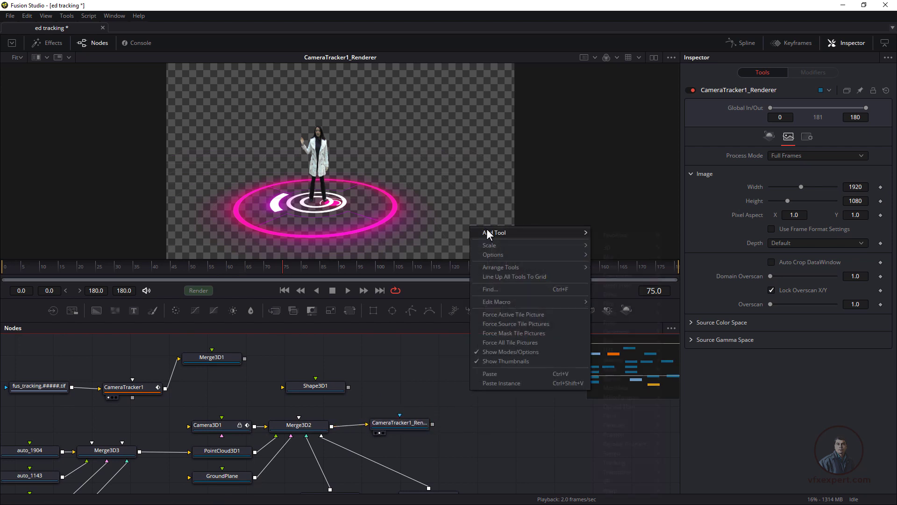
mouse_move(487, 232)
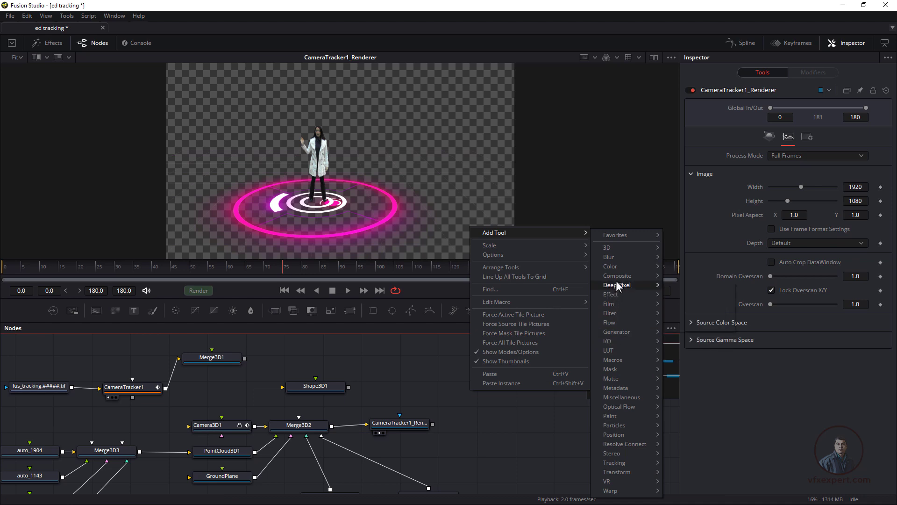
mouse_move(618, 278)
click(681, 287)
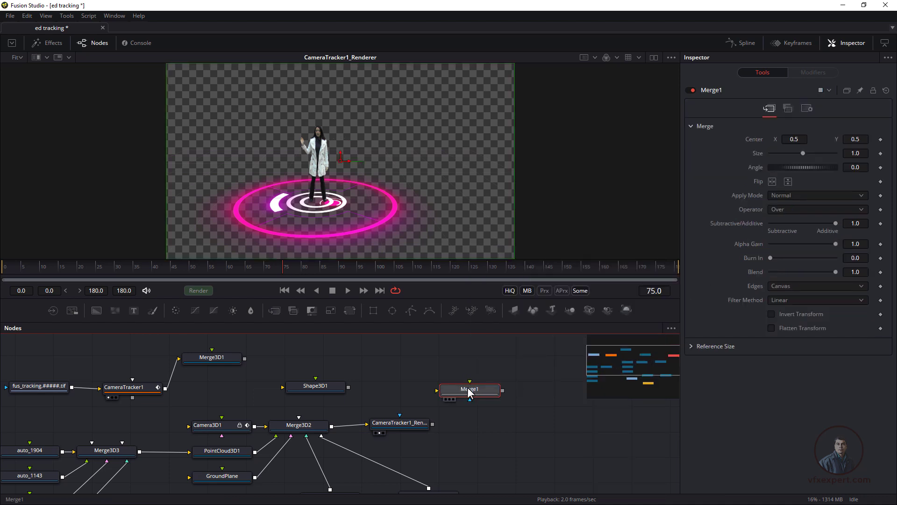
drag(461, 392, 502, 428)
drag(264, 390, 293, 382)
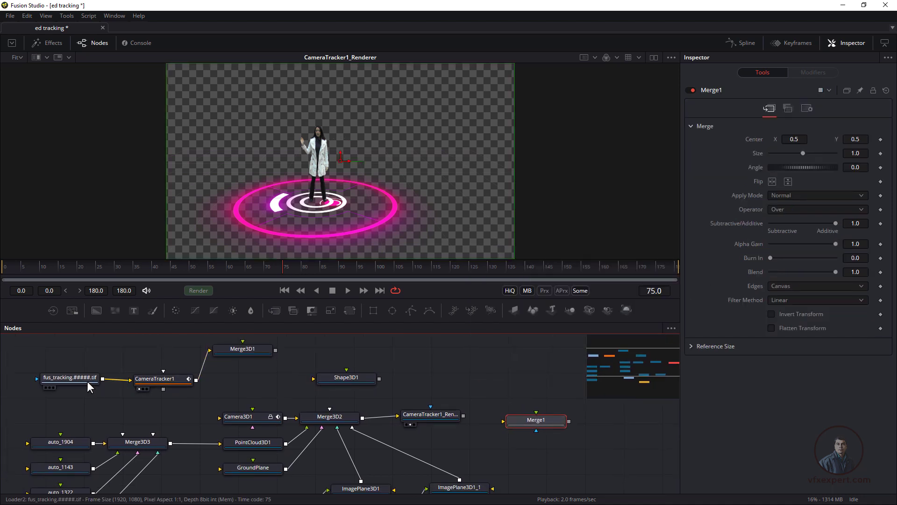
Connect the fus_tracking footage as Merge1's background and CameraTracker1_Renderer as its foreground, and scrub to frame 52 to check the composite
drag(86, 380, 509, 383)
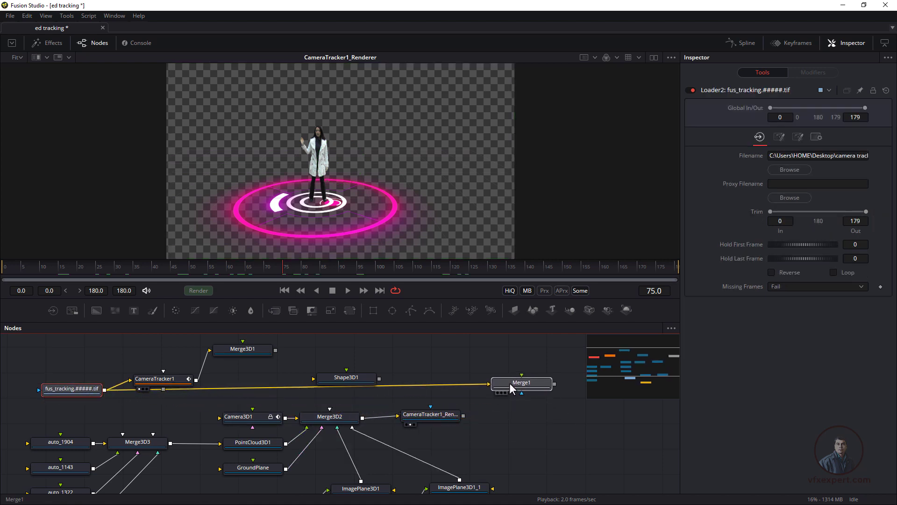
click(425, 415)
drag(463, 415, 381, 212)
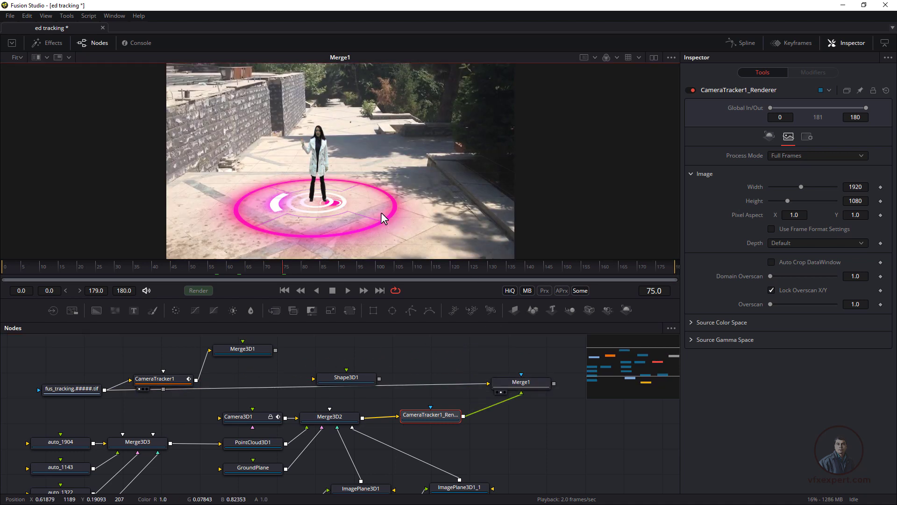
drag(198, 277, 260, 262)
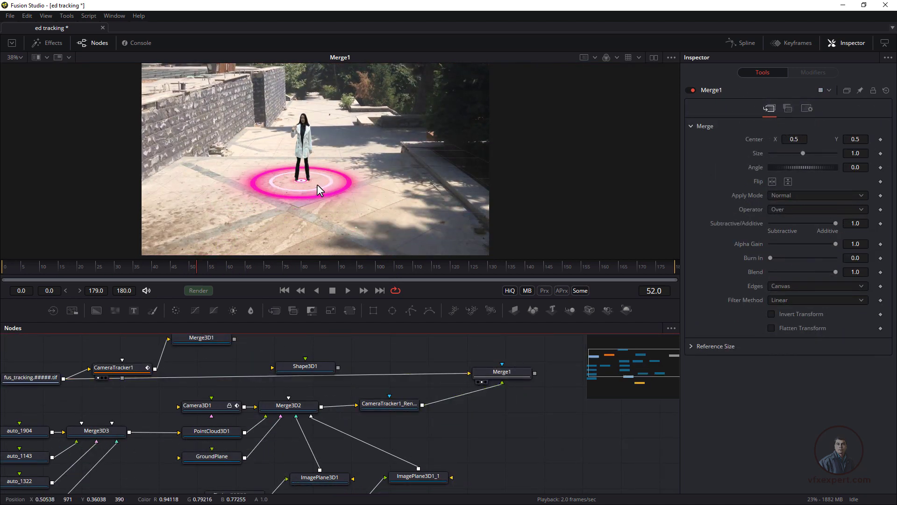
Disconnect the footage and CameraTracker1_Renderer from Merge1, and move Merge1 above the renderer node
drag(419, 400, 383, 401)
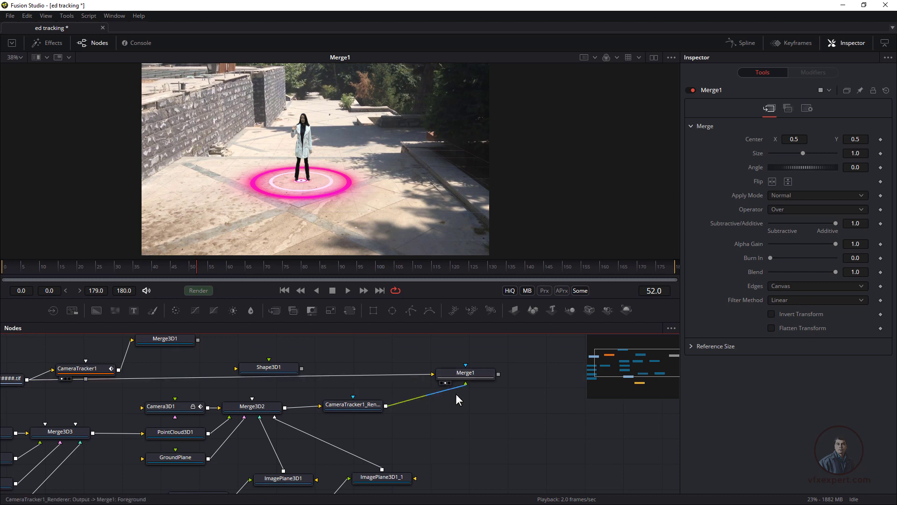
drag(431, 376, 416, 391)
drag(439, 377, 334, 365)
drag(369, 407, 372, 408)
click(251, 420)
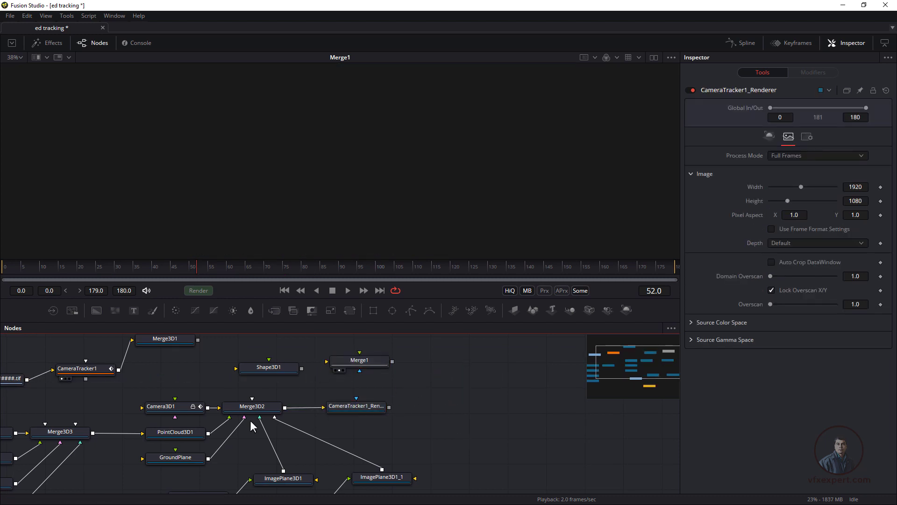
Reconnect the fus_tracking footage to Camera3D1's image input, view Merge3D2, and scrub to frame 79
drag(193, 412, 239, 414)
drag(74, 380, 210, 411)
drag(293, 407, 365, 189)
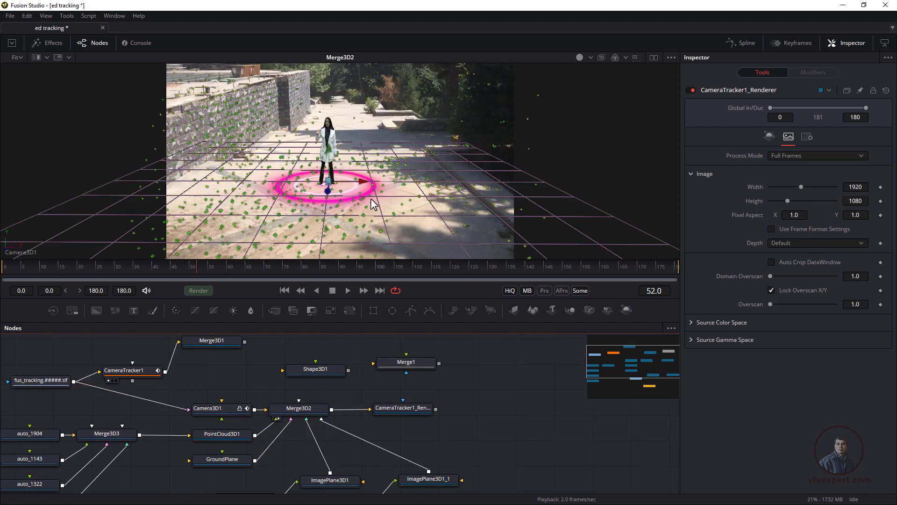
click(298, 274)
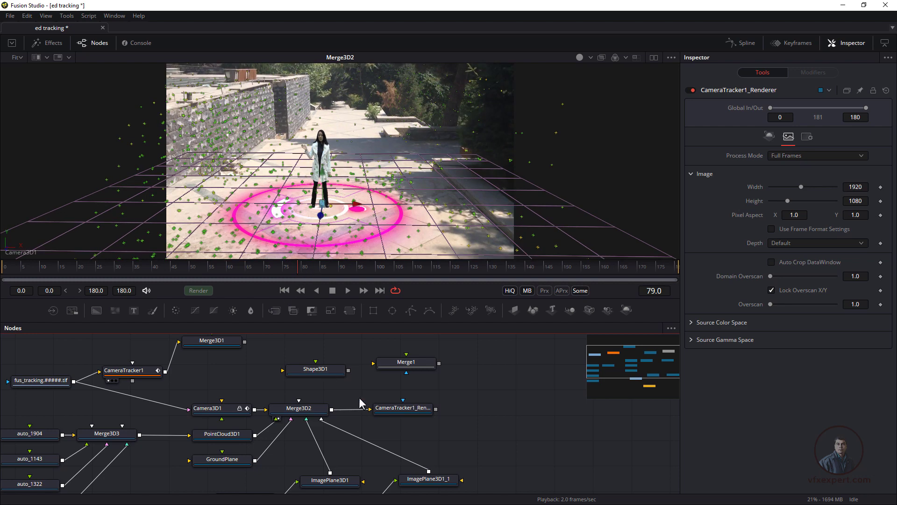
Disconnect ImagePlane3D1 and ImagePlane3D1_1 from Merge3D2, and connect Shape3D1 to it instead
drag(339, 424, 295, 400)
drag(370, 423, 365, 412)
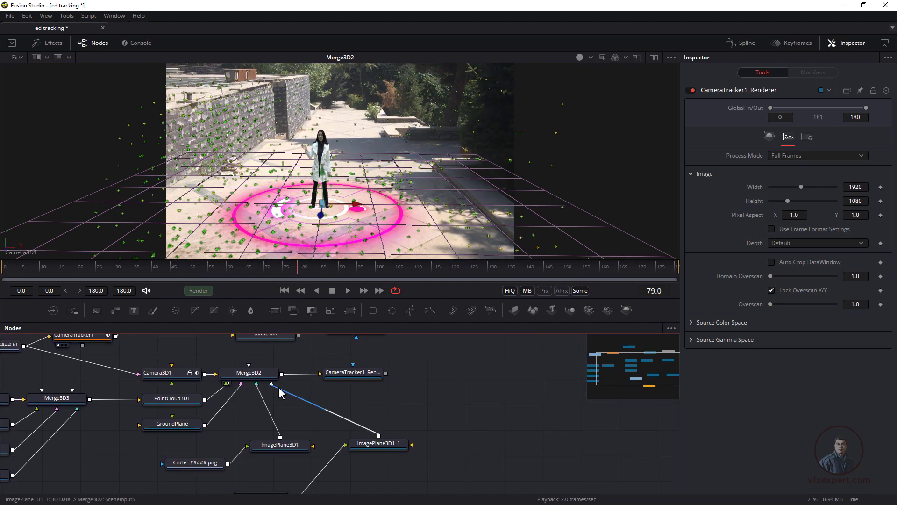
drag(279, 387, 249, 440)
drag(290, 360, 252, 360)
click(368, 405)
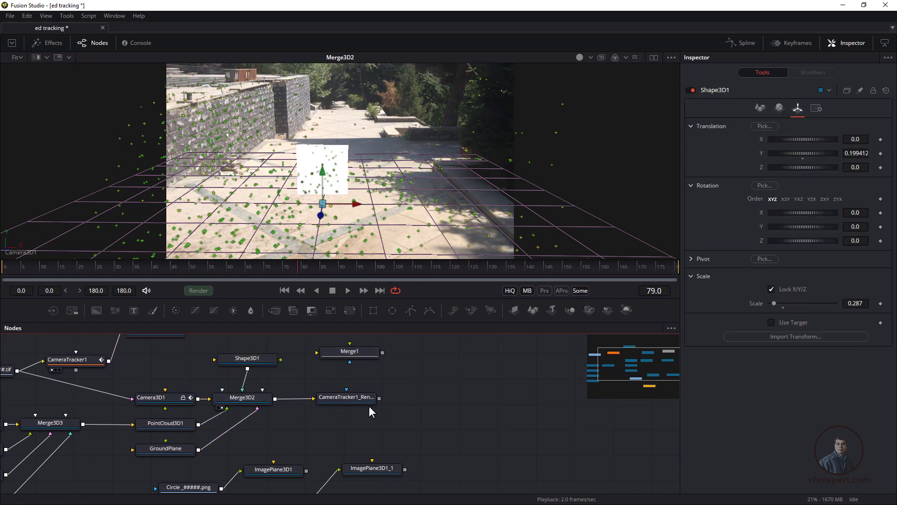
Add a 3D FBX Exporter node in the empty area near CameraTracker1_Renderer
drag(365, 424, 351, 429)
drag(336, 357, 326, 348)
drag(354, 398, 374, 407)
right_click(415, 362)
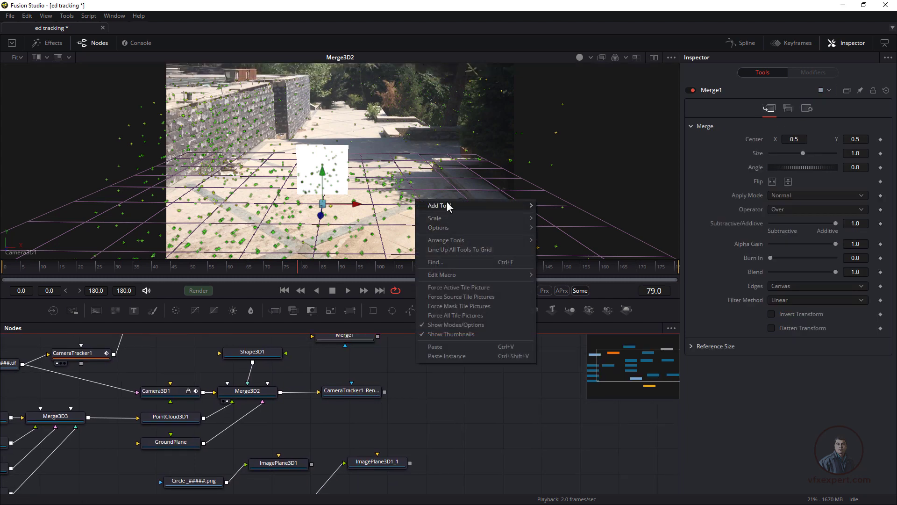
mouse_move(445, 204)
mouse_move(563, 218)
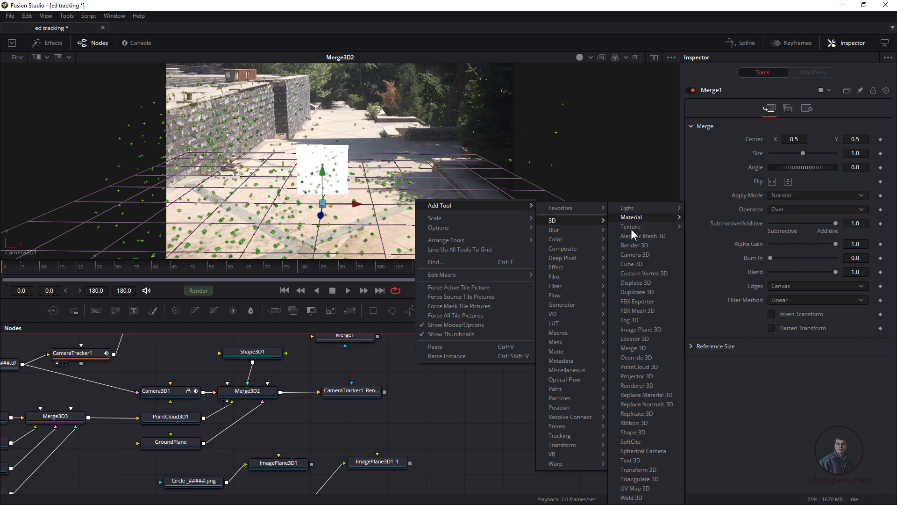
click(643, 301)
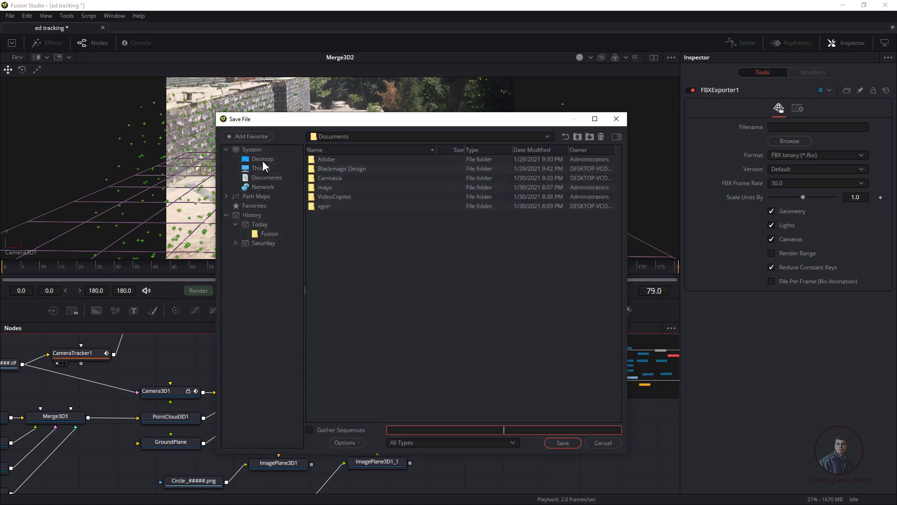
Set the export file to cameraformaya.fbx in the Desktop's camera tracking folder, using the FBX - Autodesk (*.fbx) type
click(263, 160)
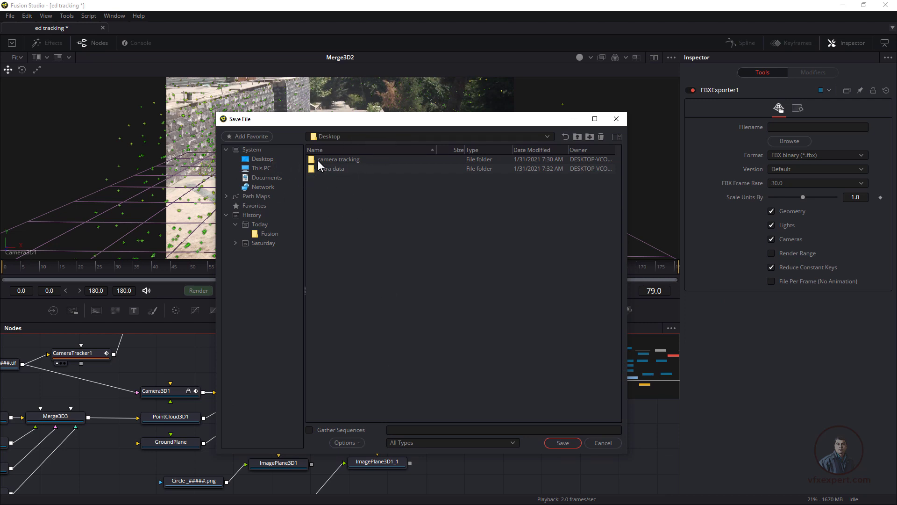
double_click(346, 159)
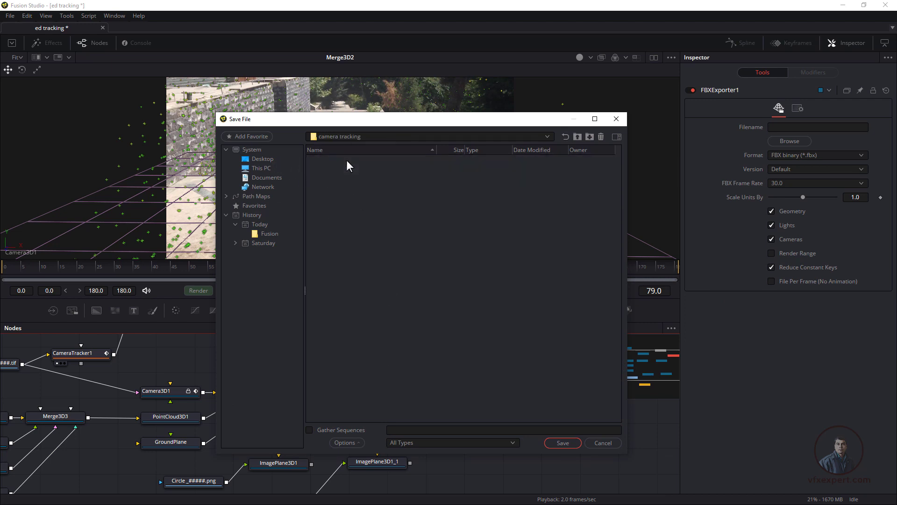
click(432, 430)
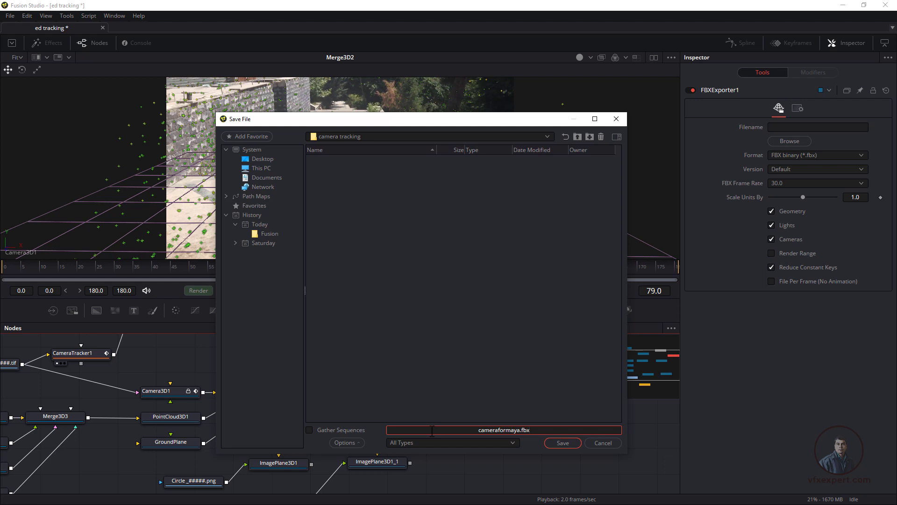
click(512, 441)
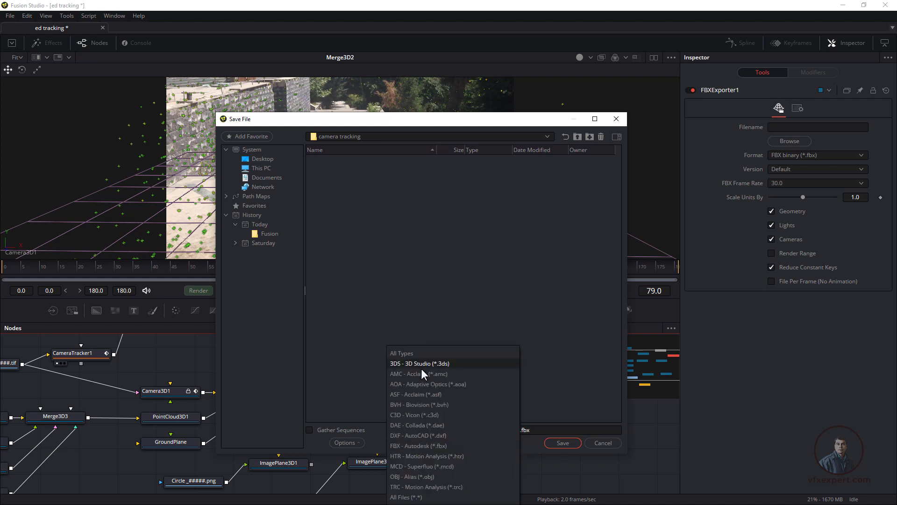
click(426, 447)
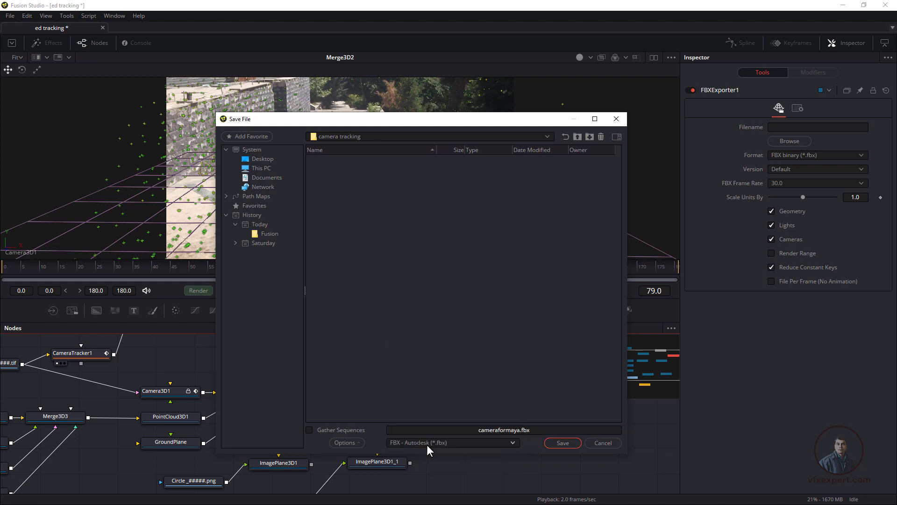
click(561, 444)
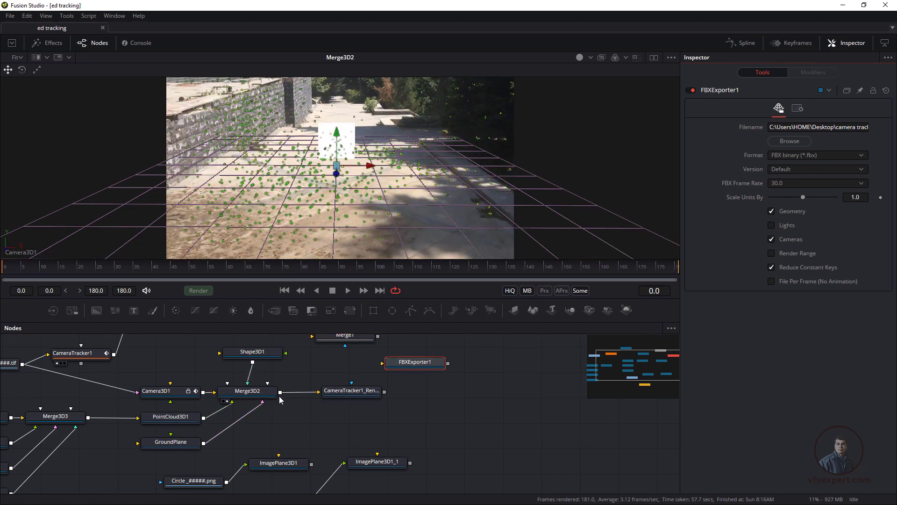
Connect Merge3D2 to FBXExporter1 and render frames 0 to 180 to write the FBX file
drag(280, 393, 419, 377)
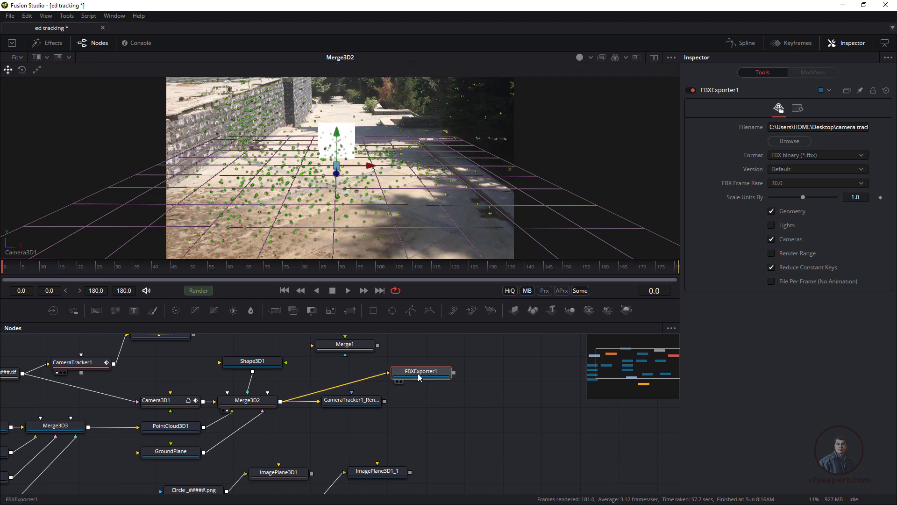
click(205, 292)
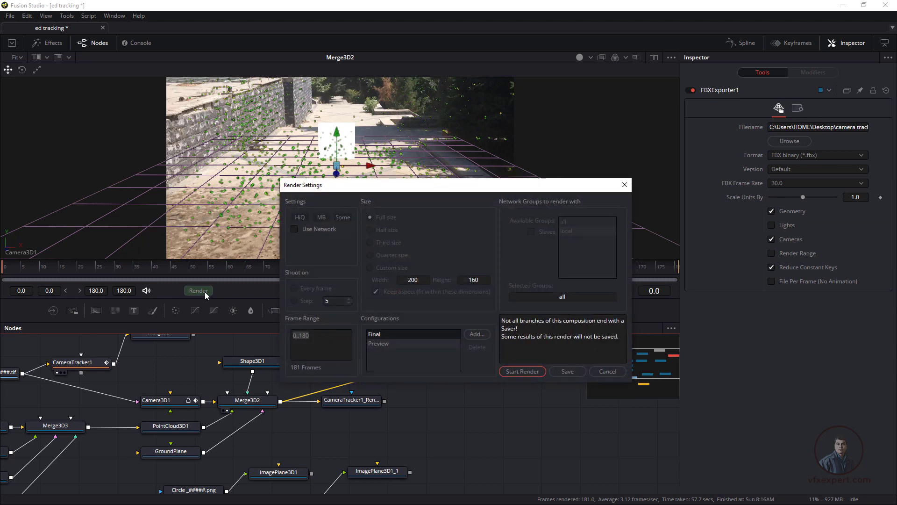
click(525, 373)
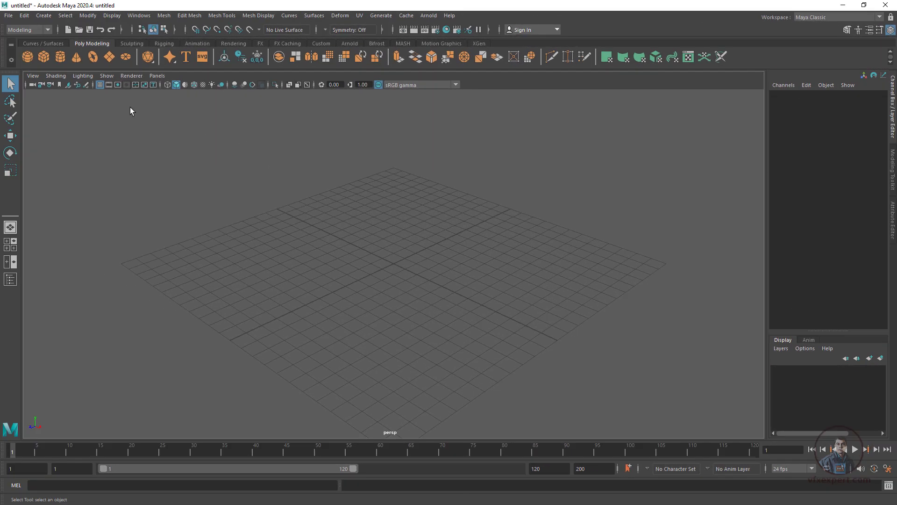
Switch to Maya and create a new scene with the working time unit set to 30 fps
click(9, 15)
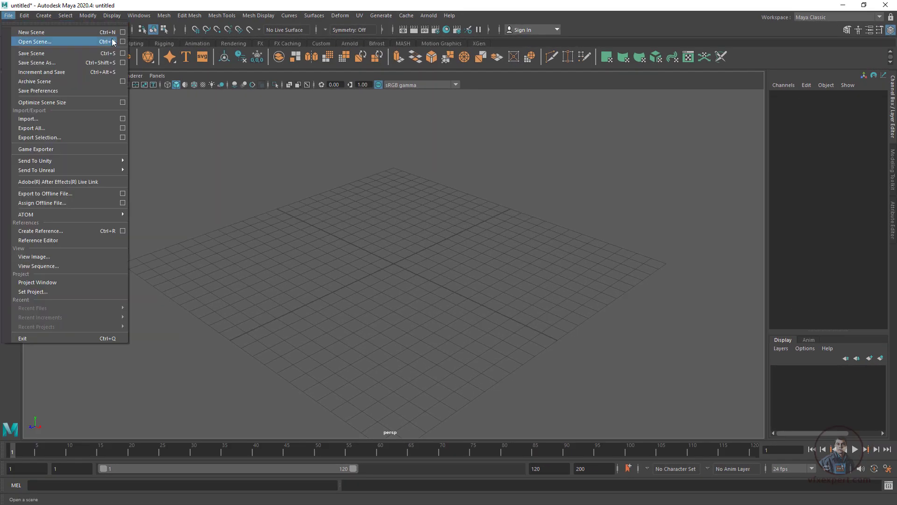
click(123, 33)
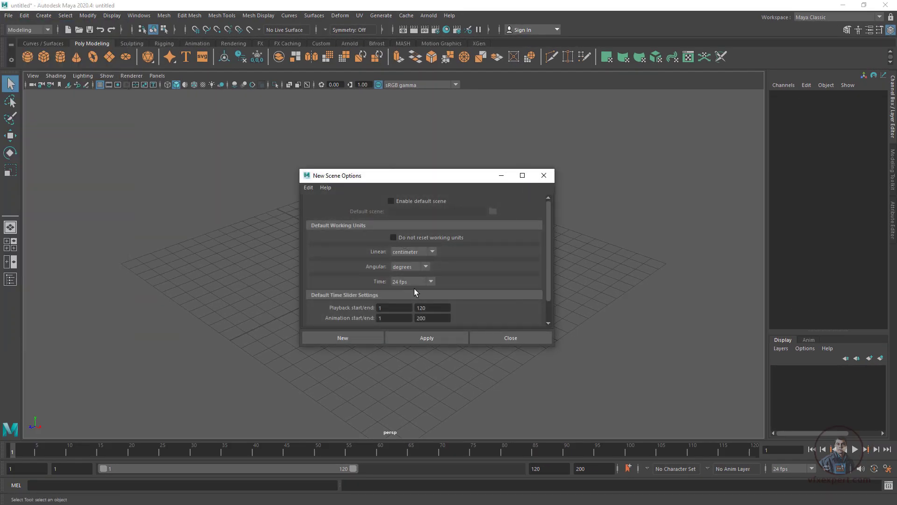
click(431, 281)
scroll(406, 323, up, 3)
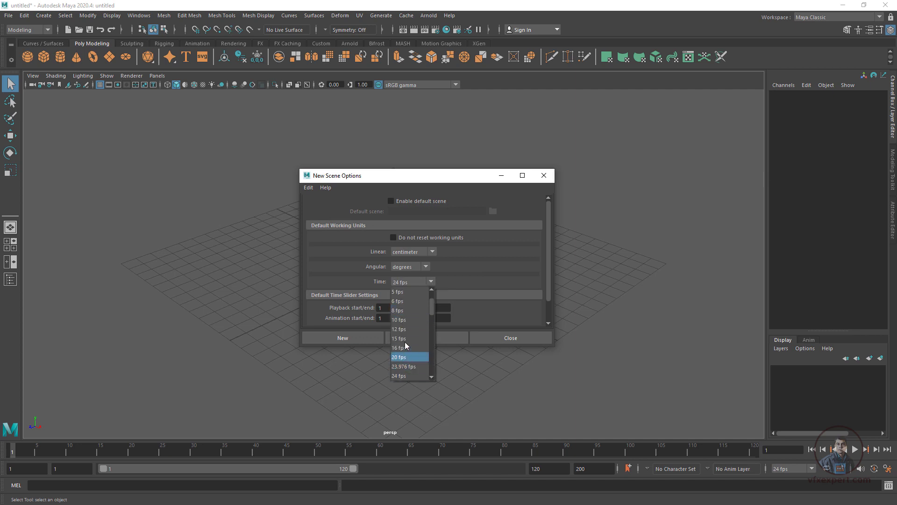
scroll(420, 343, down, 2)
click(408, 357)
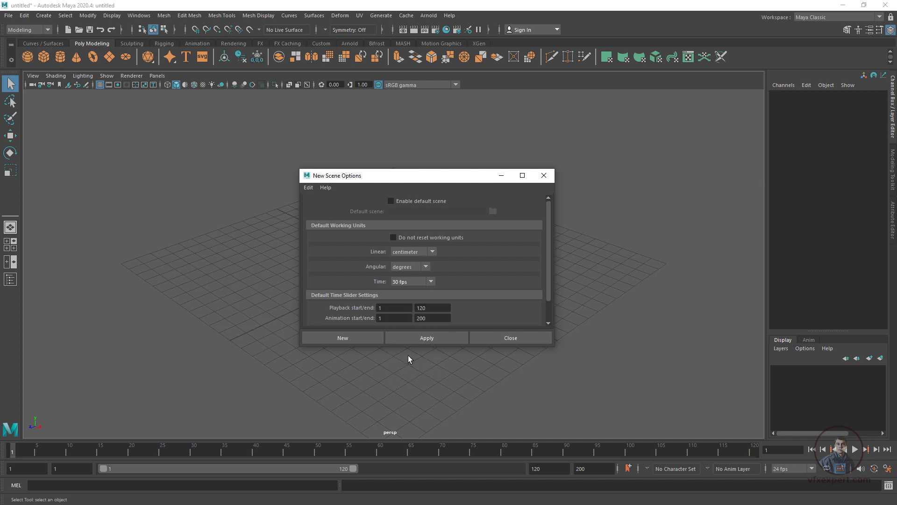
click(361, 341)
click(457, 261)
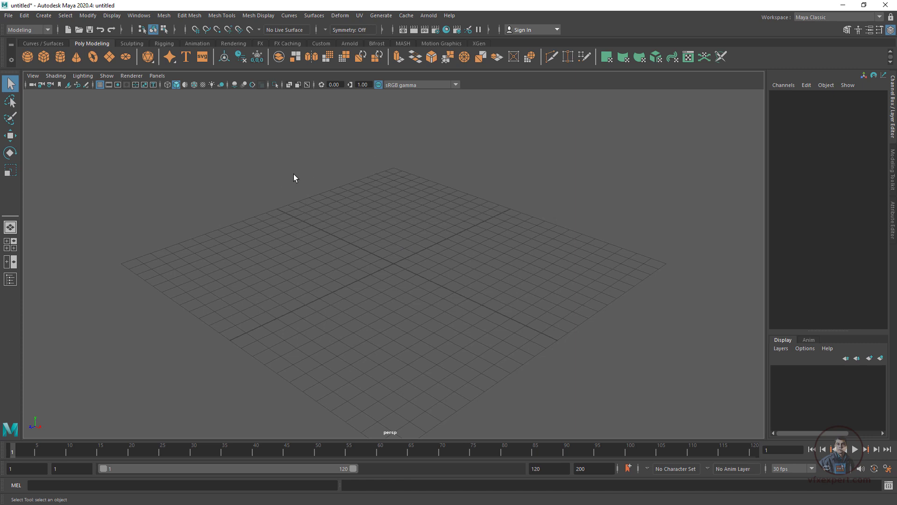
Open the Desktop's camera tracking folder in File Explorer and place its window beside Maya's viewport
key(super+e)
click(40, 66)
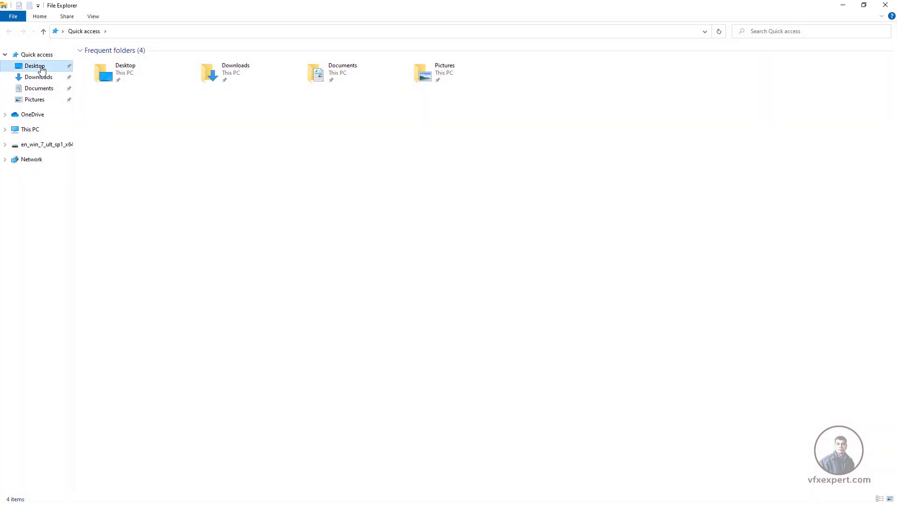
double_click(127, 64)
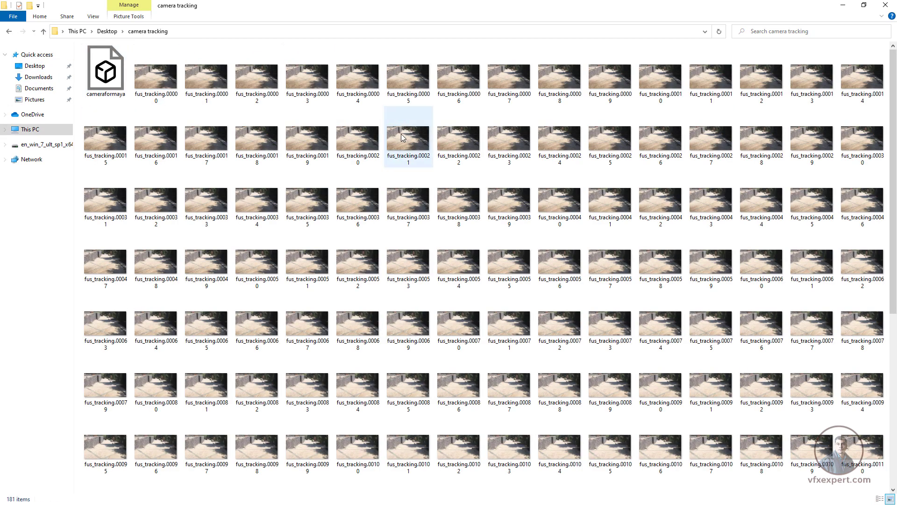
click(864, 5)
drag(471, 25, 653, 72)
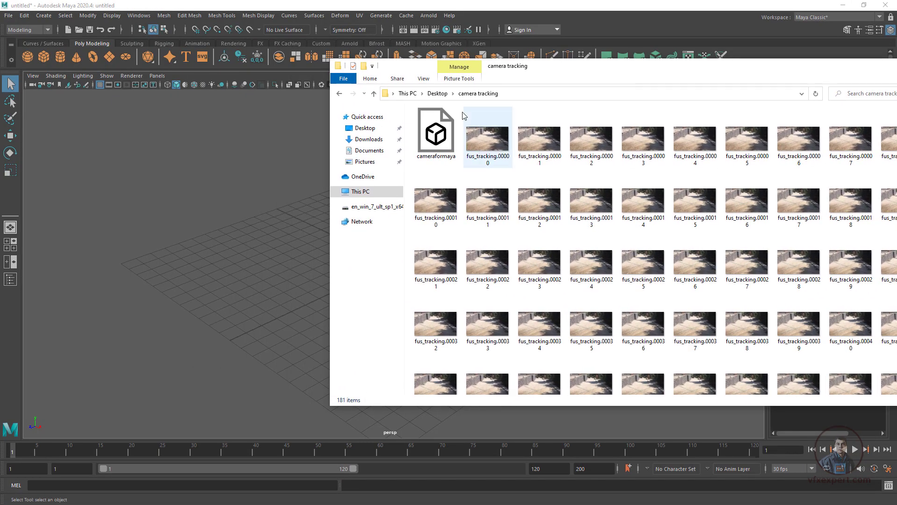
Import the cameraformaya FBX file from the folder into the Maya scene and put File Explorer away
click(437, 133)
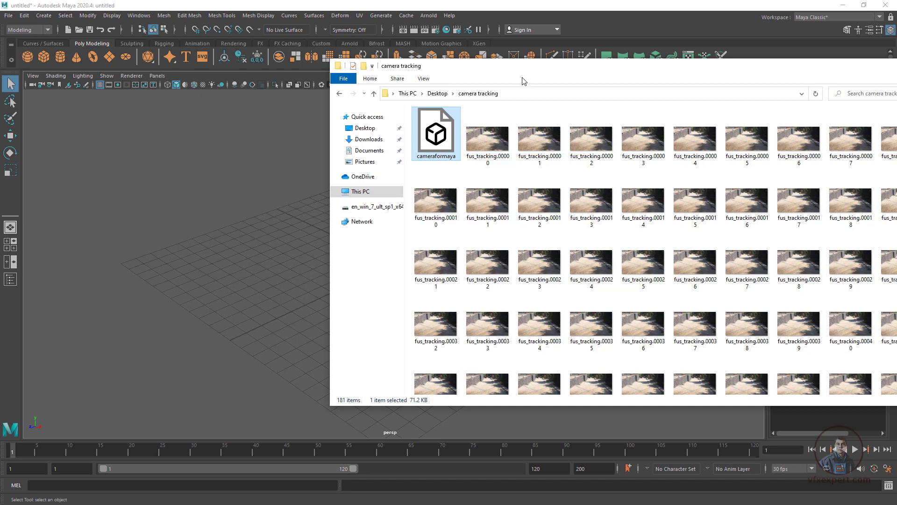
drag(523, 81, 597, 83)
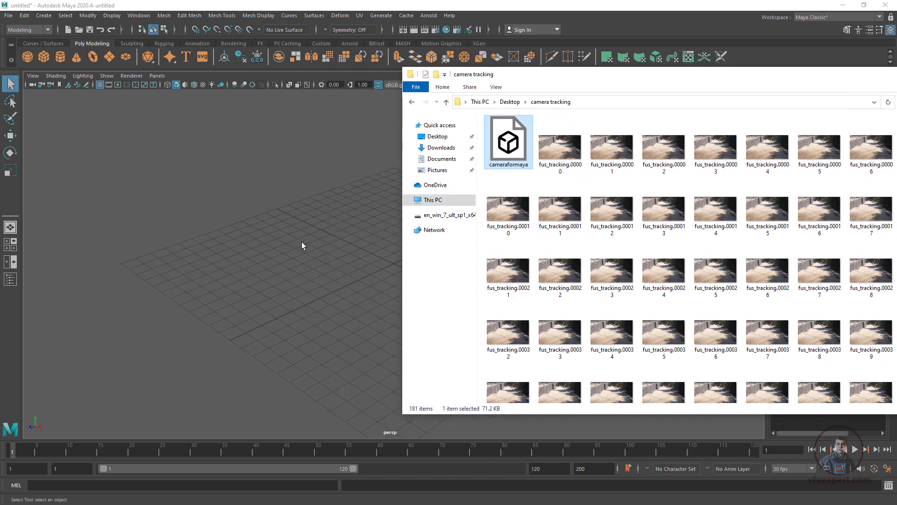
drag(508, 148, 285, 210)
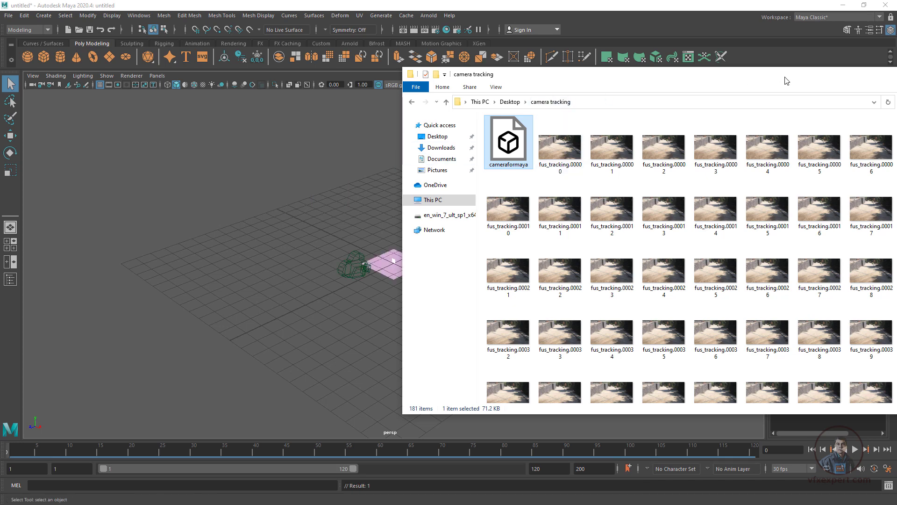
drag(783, 80, 590, 108)
click(816, 103)
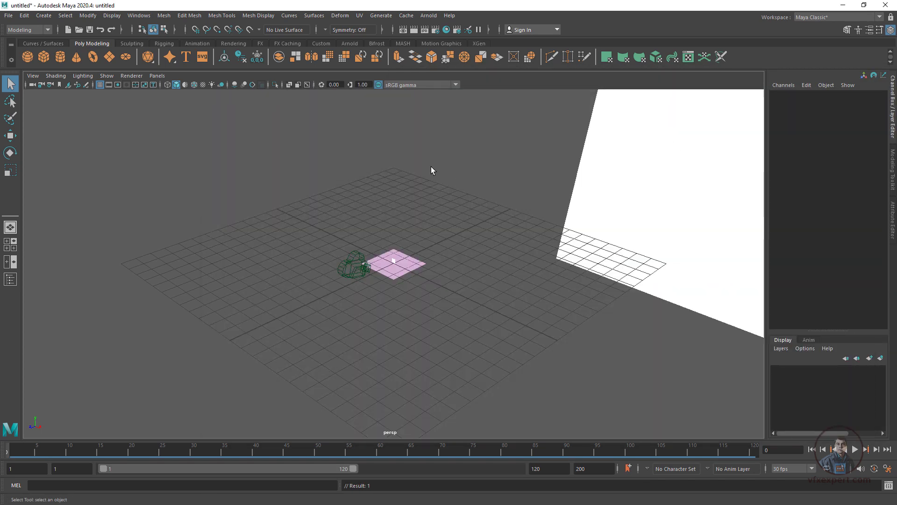
Inspect the imported camera, large white plane and small Shape3D1 plane in the perspective view
drag(302, 313, 230, 290)
click(650, 197)
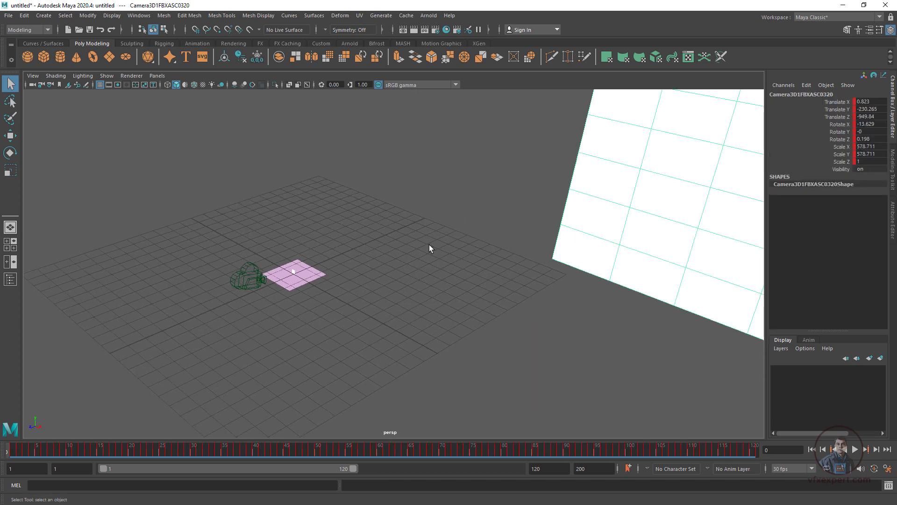
click(429, 248)
click(295, 272)
scroll(294, 324, up, 6)
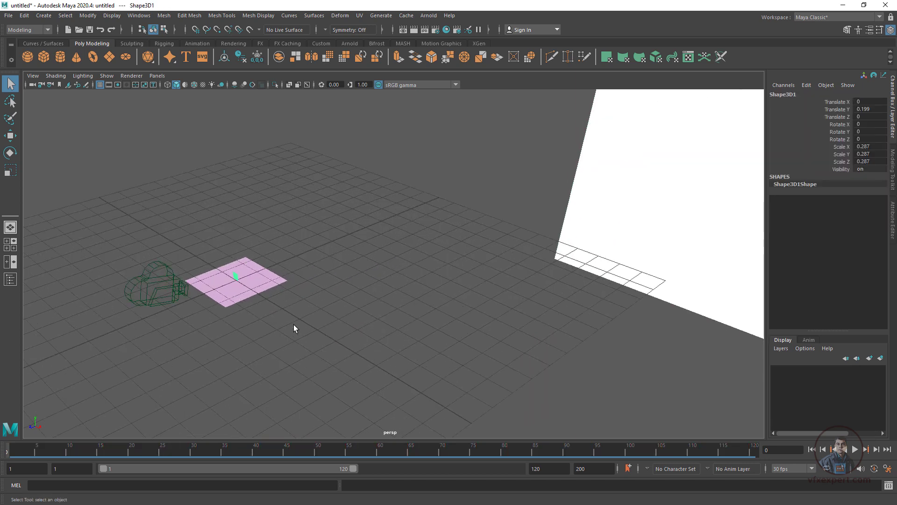
drag(233, 236, 223, 288)
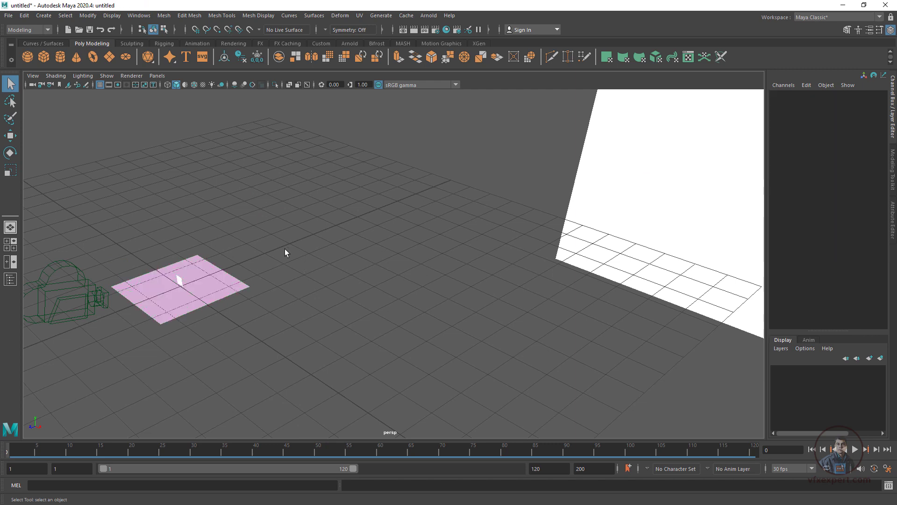
Look through Camera3D1 and play back the imported camera animation
click(157, 75)
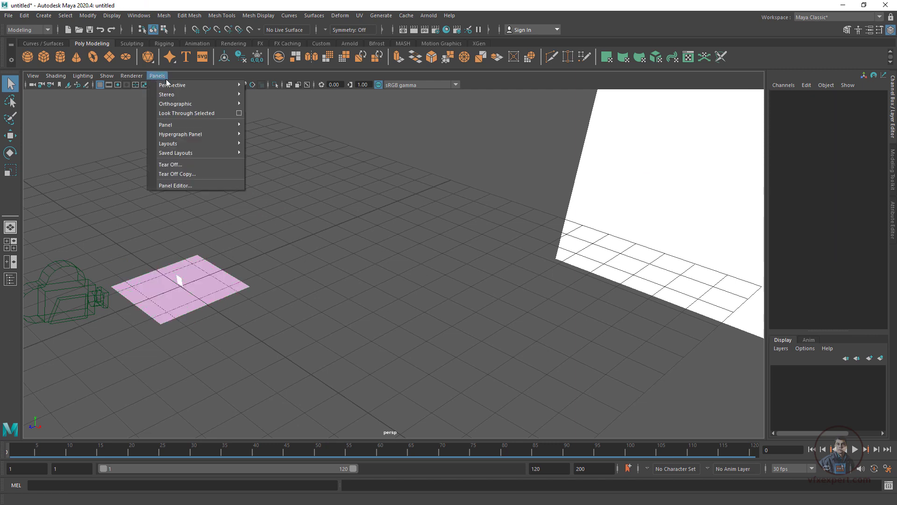
mouse_move(174, 85)
click(269, 86)
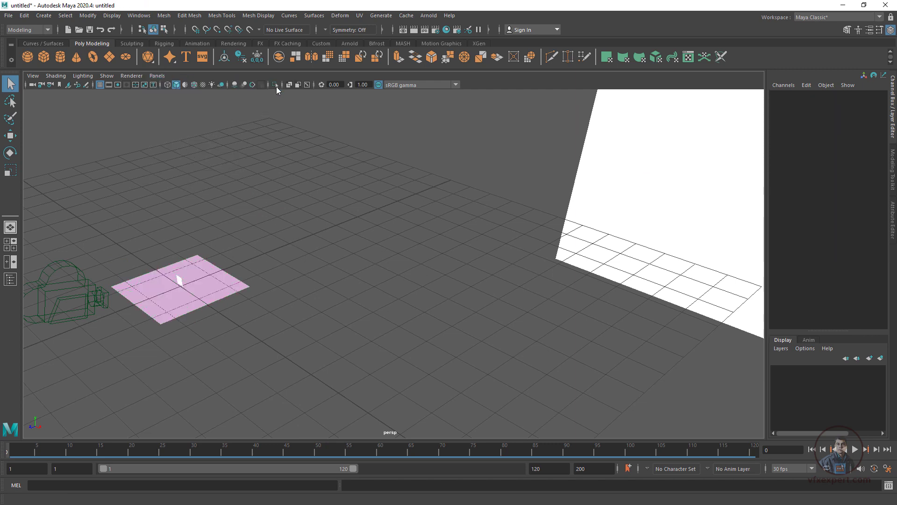
key(alt+v)
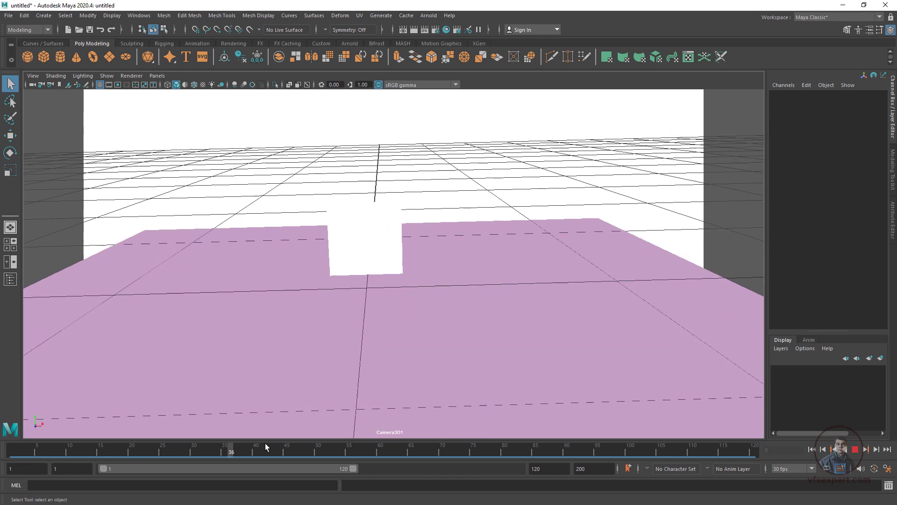
Return to the perspective view and delete the large white plane in front of the camera
click(157, 75)
mouse_move(174, 85)
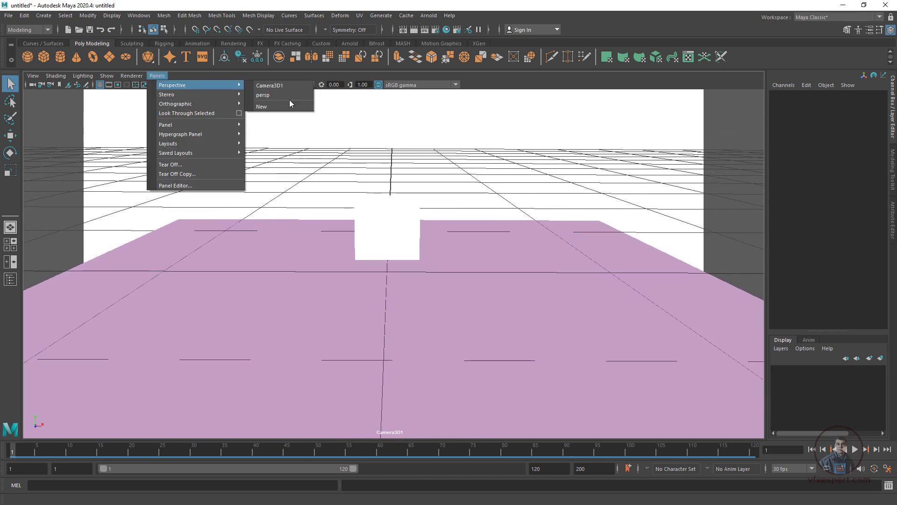
click(271, 93)
drag(341, 252, 444, 250)
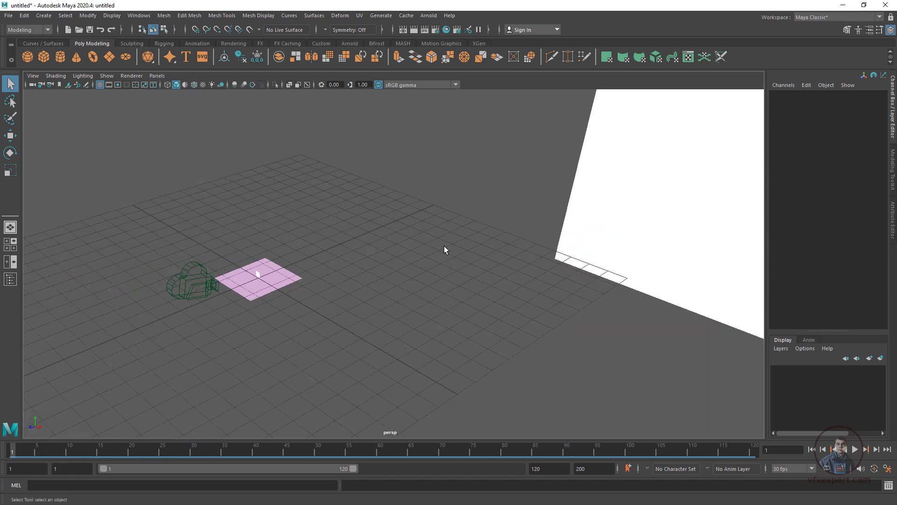
click(636, 255)
click(365, 289)
click(642, 237)
key(Delete)
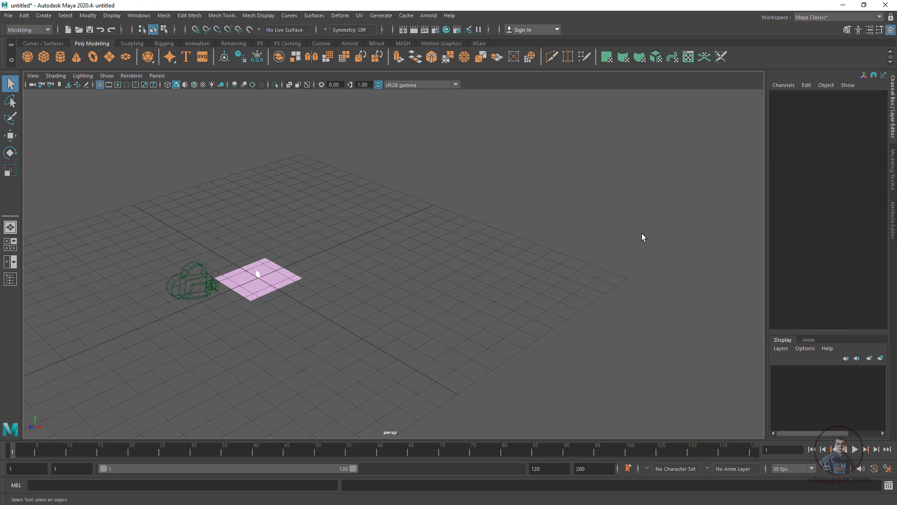
Look through Camera3D1 and create an image plane from the camera's Environment attributes
click(160, 77)
mouse_move(197, 89)
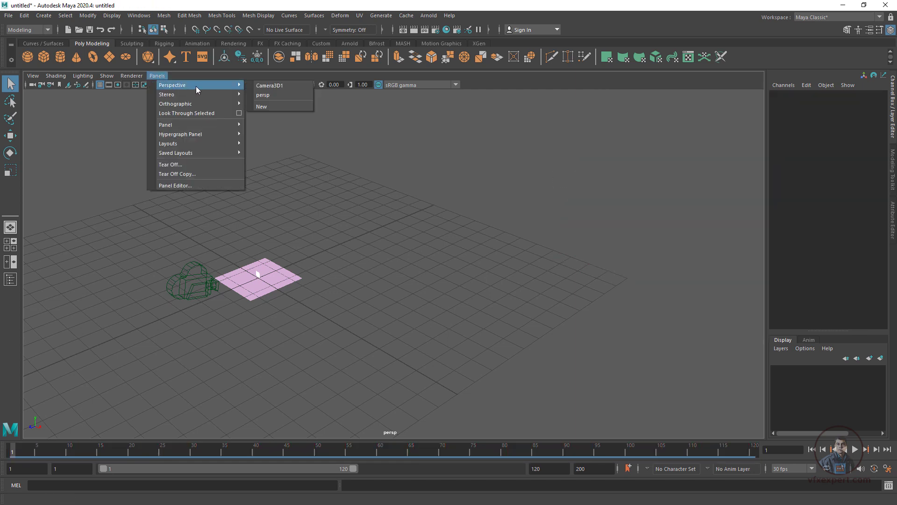
click(268, 85)
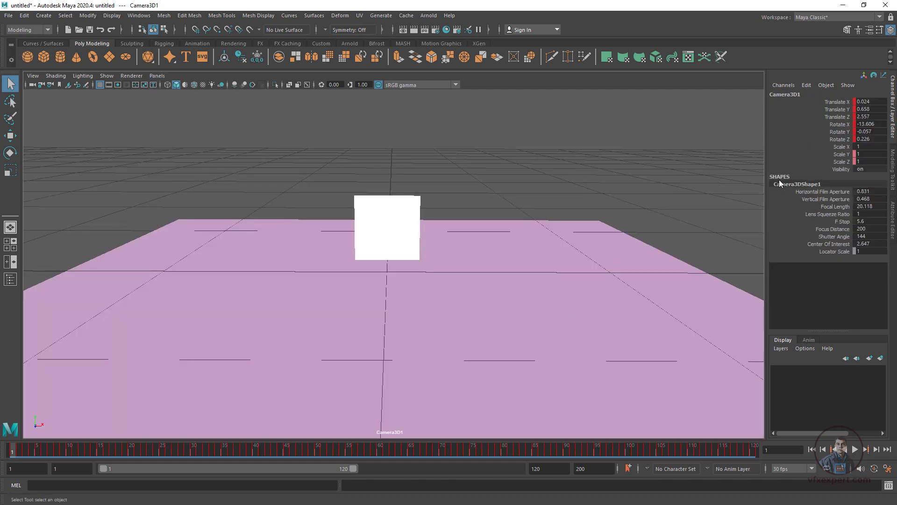
click(892, 219)
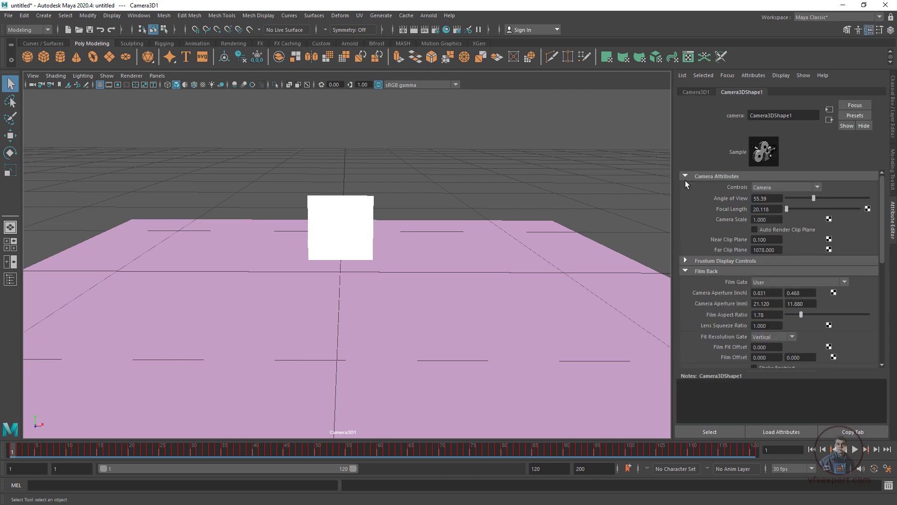
click(685, 176)
click(686, 214)
click(715, 227)
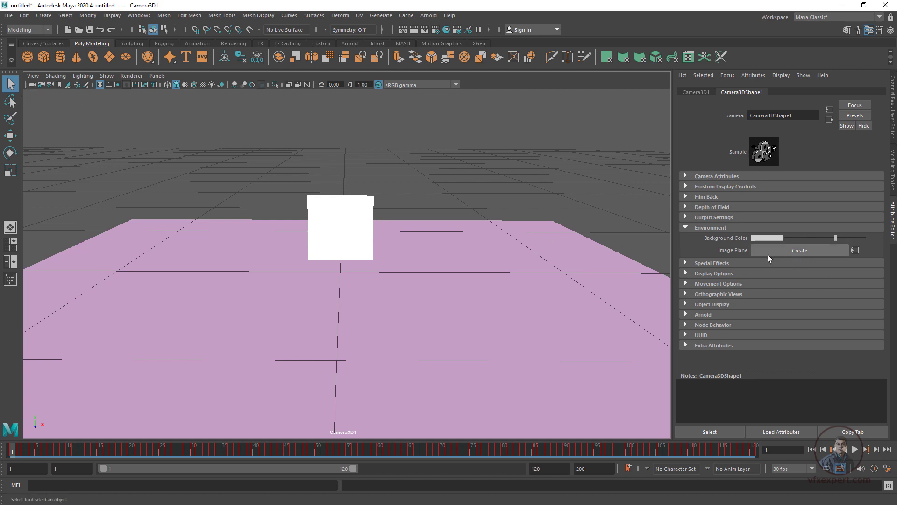
click(780, 250)
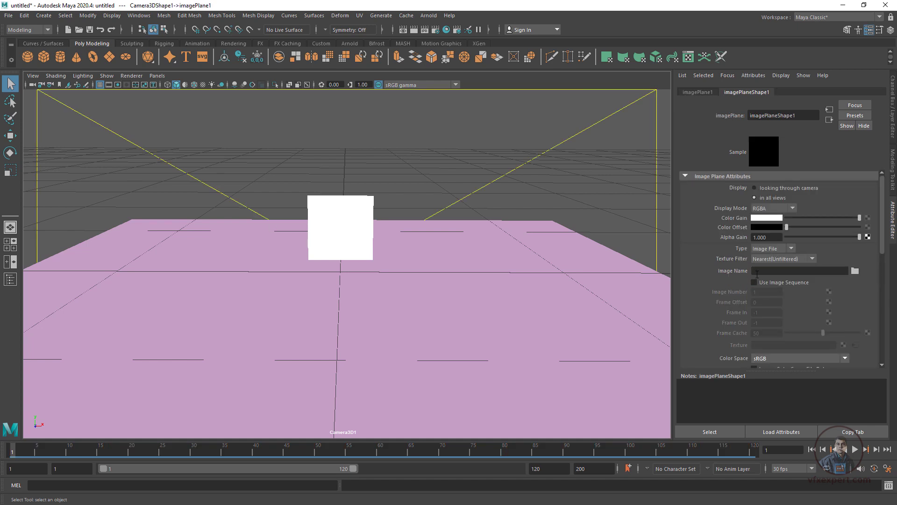
Load fus_tracking.00000.tif from the Desktop's camera tracking folder into the image plane and enable Use Image Sequence
click(854, 271)
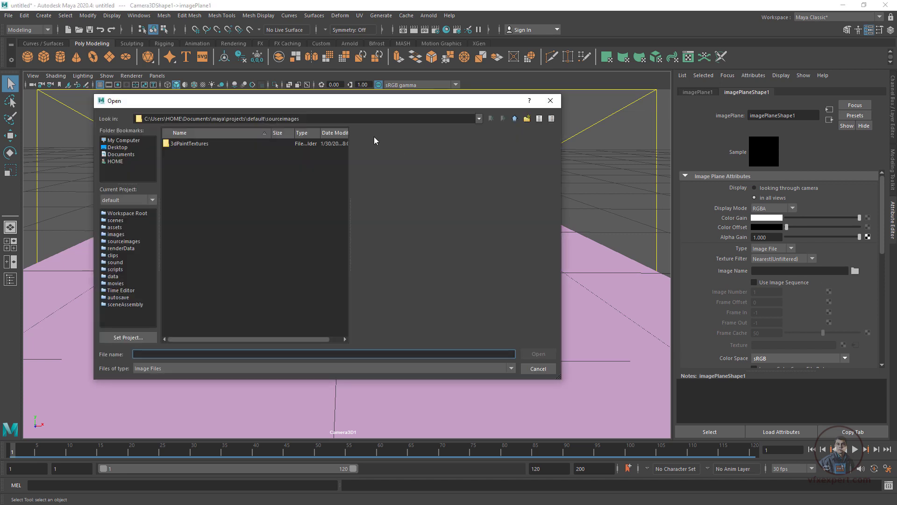
click(117, 147)
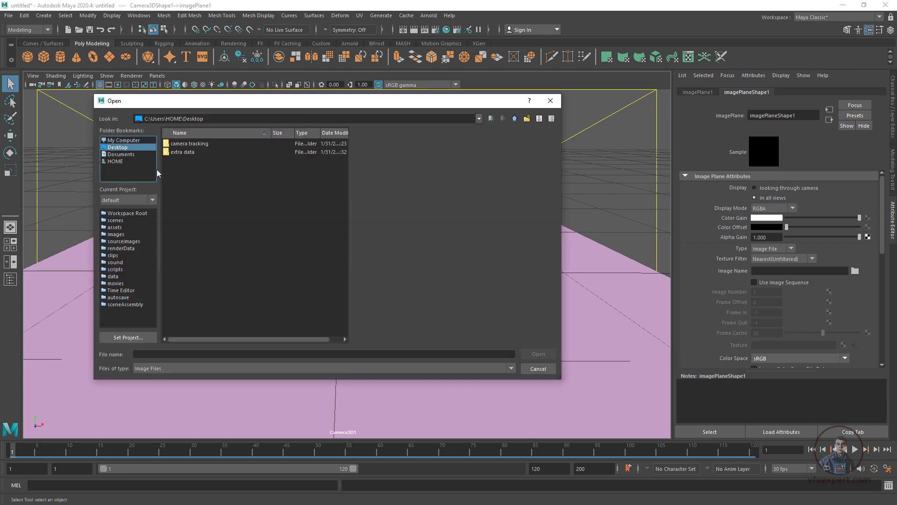
double_click(184, 144)
click(199, 144)
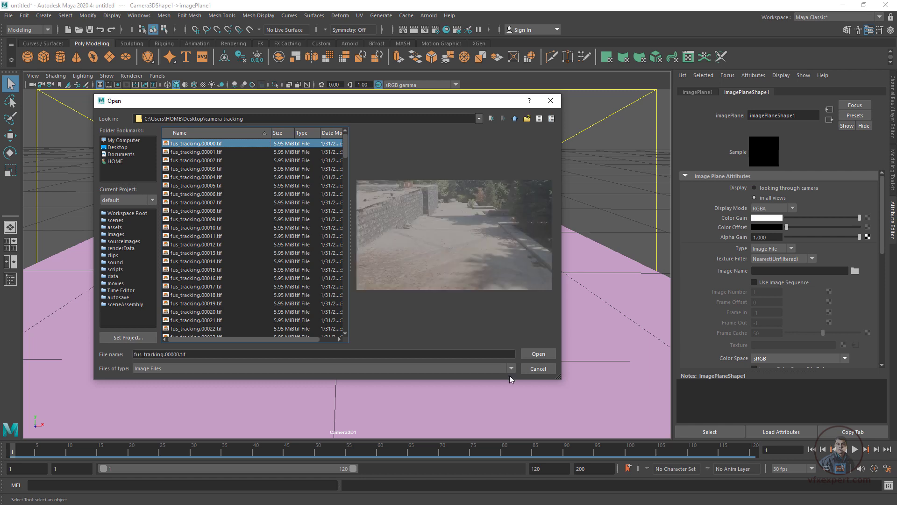
click(538, 354)
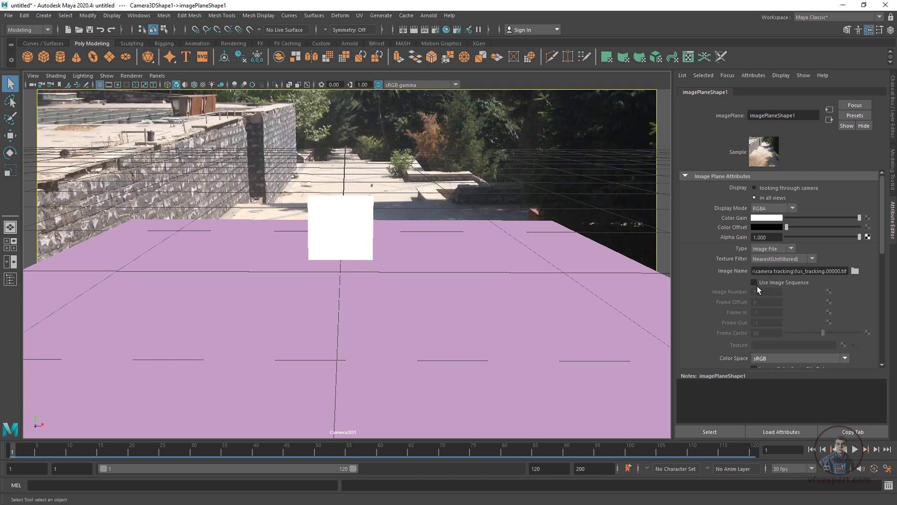
click(754, 283)
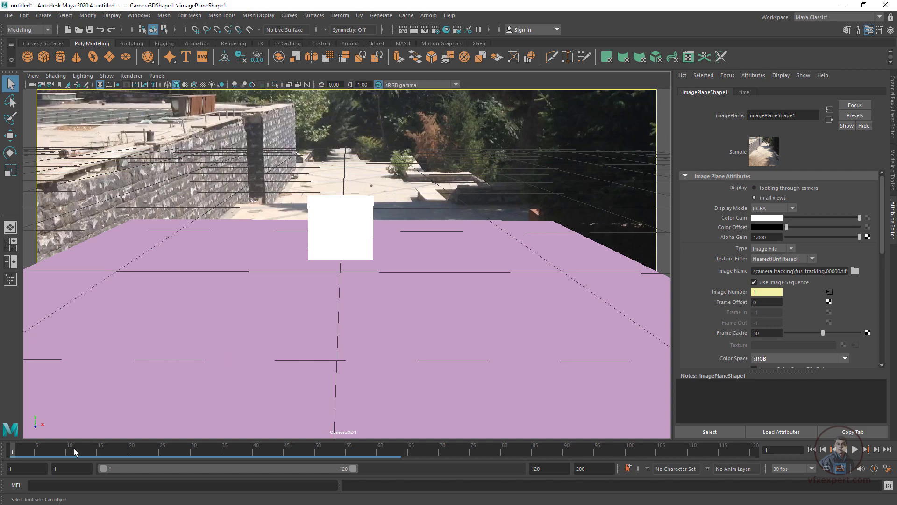
Play the animation through Camera3D1 to compare the geometry with the footage, and return to the first frame
key(alt+v)
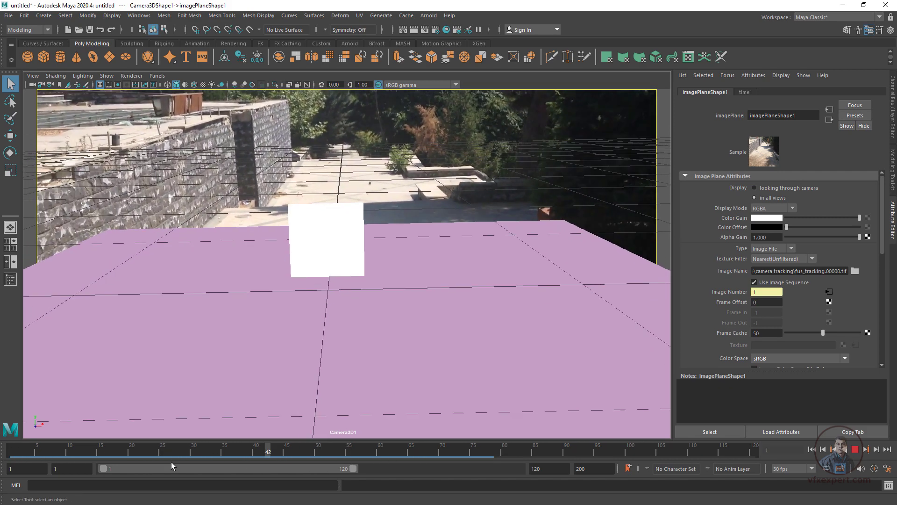
key(alt+v)
key(alt+shift+v)
click(344, 234)
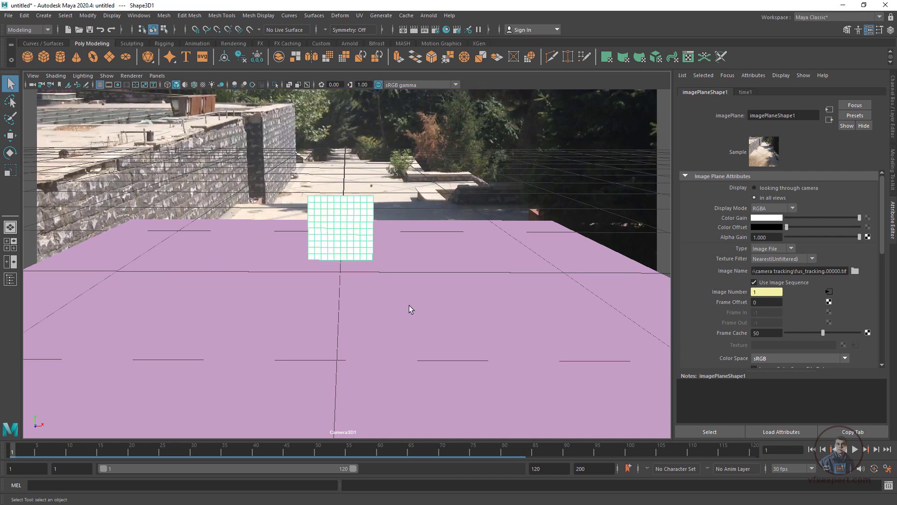
click(490, 280)
click(474, 185)
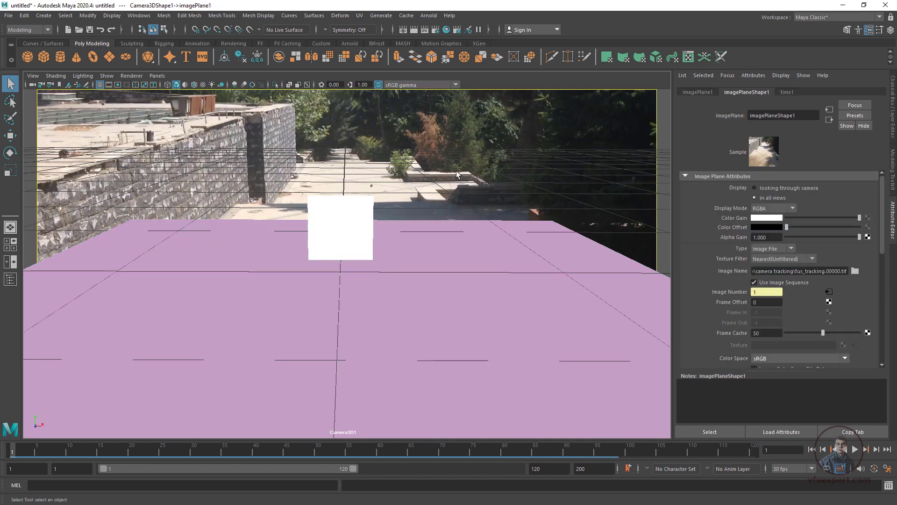
click(101, 85)
click(100, 85)
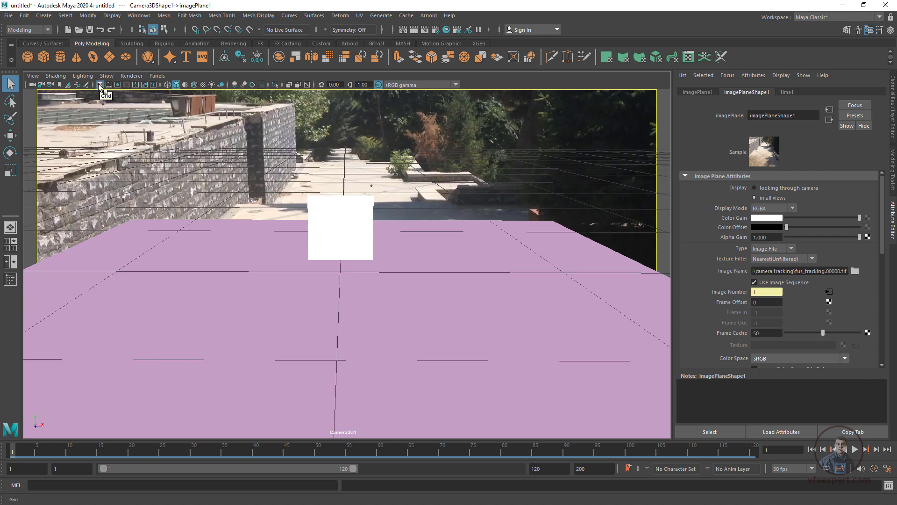
click(100, 85)
click(100, 86)
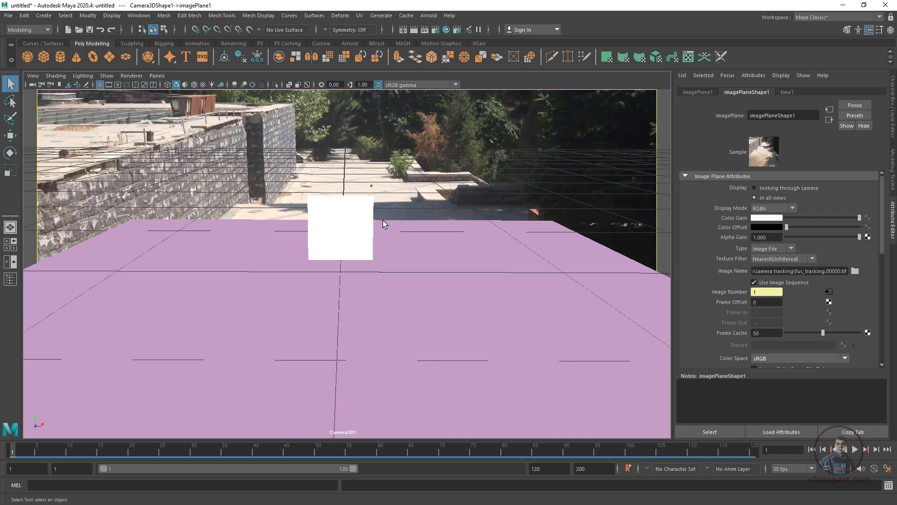
Assign the small white Shape3D1 plane to a new display layer and hide that layer
click(350, 240)
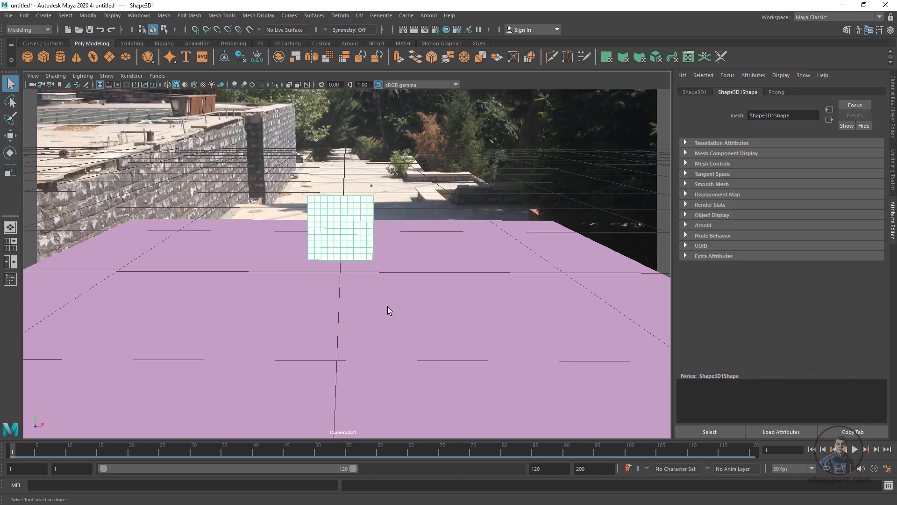
click(893, 127)
click(880, 358)
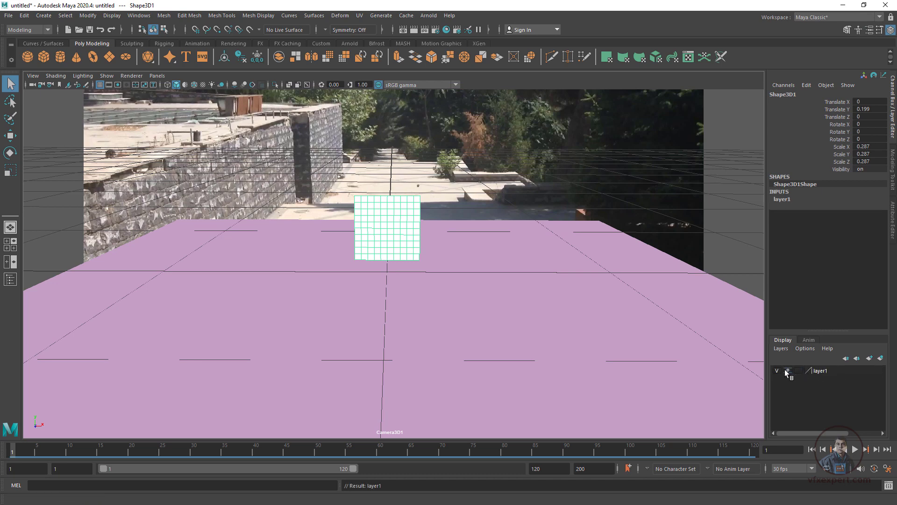
click(777, 370)
Assign the pink GroundPlane to a second new display layer and hide that layer
click(574, 376)
click(880, 358)
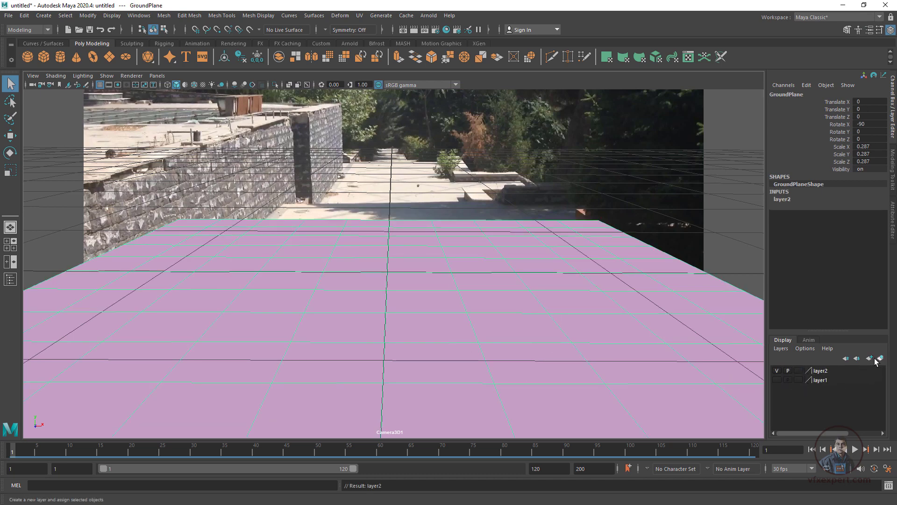
click(776, 370)
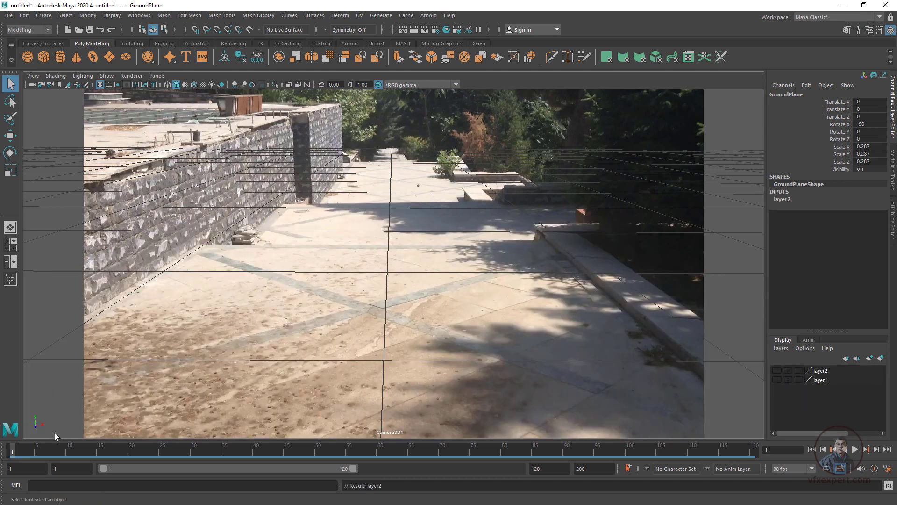
Create a polygon cube at the origin and scale it uniformly to -0.3
drag(38, 448, 8, 414)
click(41, 57)
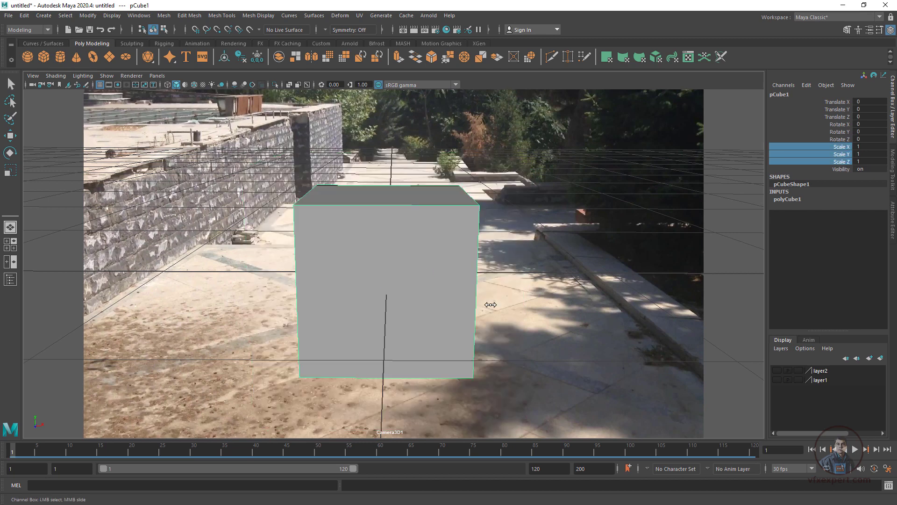
drag(490, 305, 505, 321)
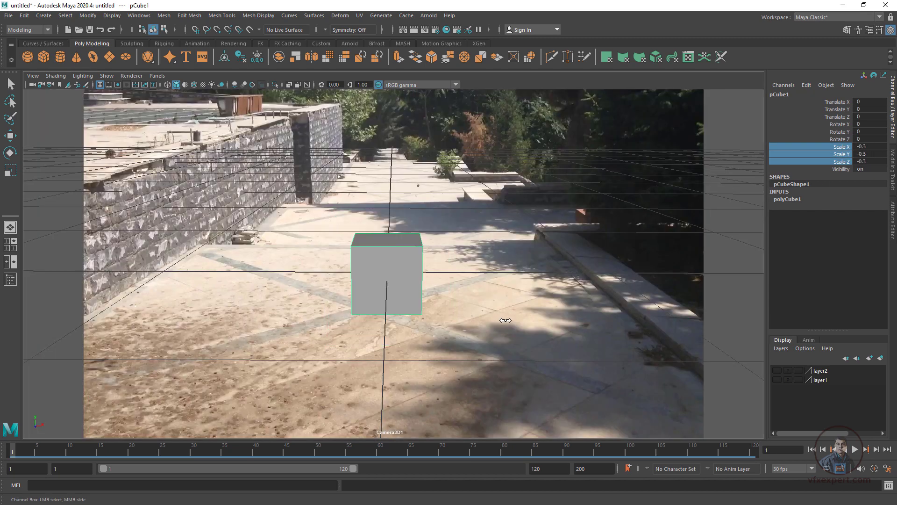
Show the GroundPlane layer and raise the cube to about Y 0.152 so it sits on the ground plane
click(776, 379)
click(776, 380)
click(776, 370)
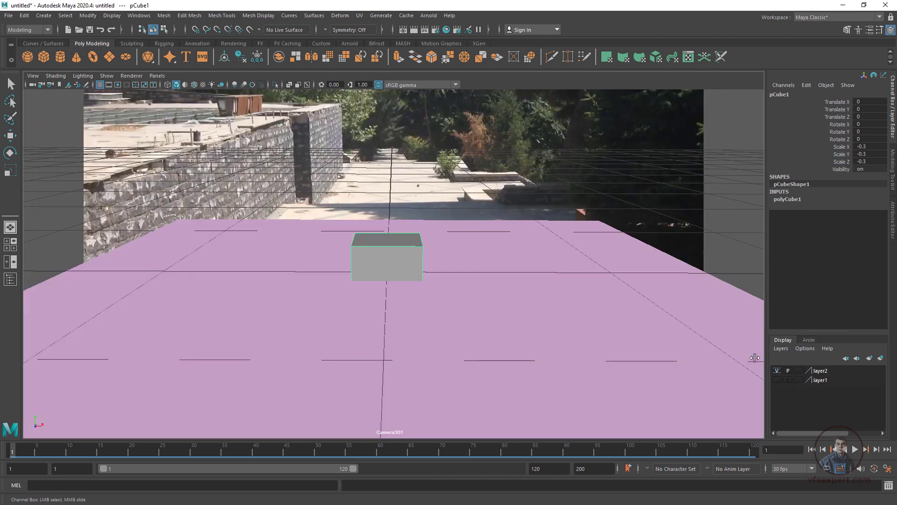
click(10, 83)
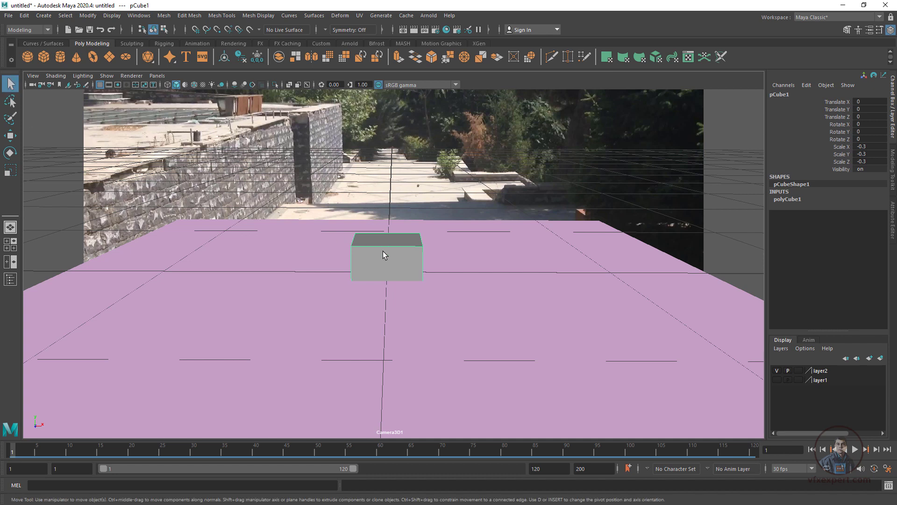
key(w)
mouse_move(397, 212)
mouse_down()
mouse_move(398, 178)
mouse_move(395, 194)
mouse_up()
Hide layer2 with the ground plane and turn off the viewport grid
click(513, 262)
click(776, 373)
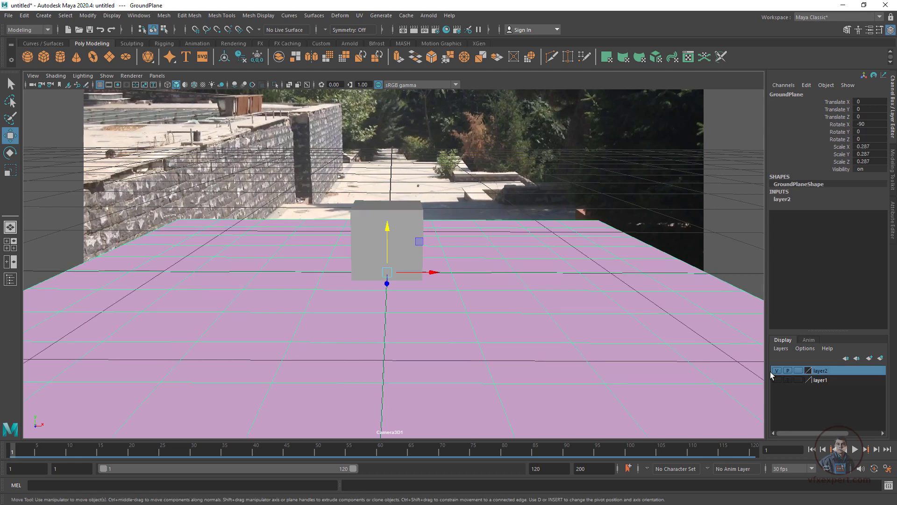
click(776, 370)
click(482, 321)
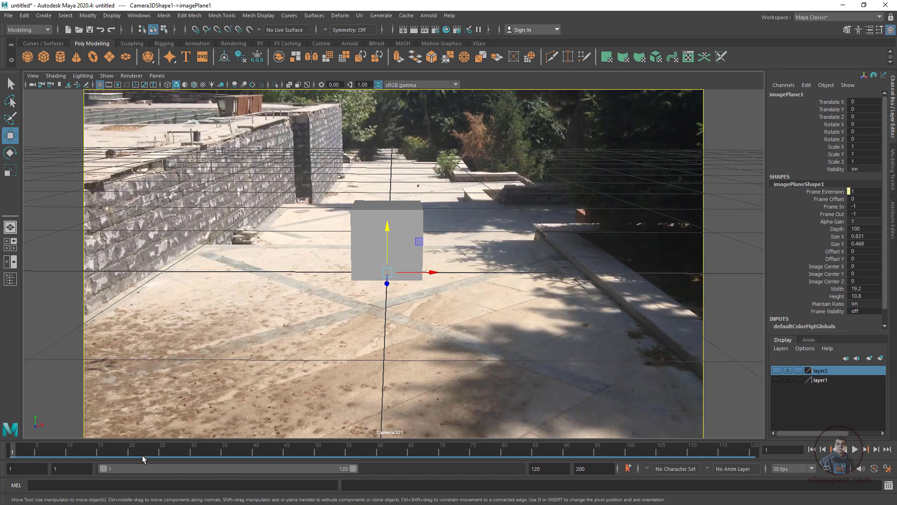
click(99, 84)
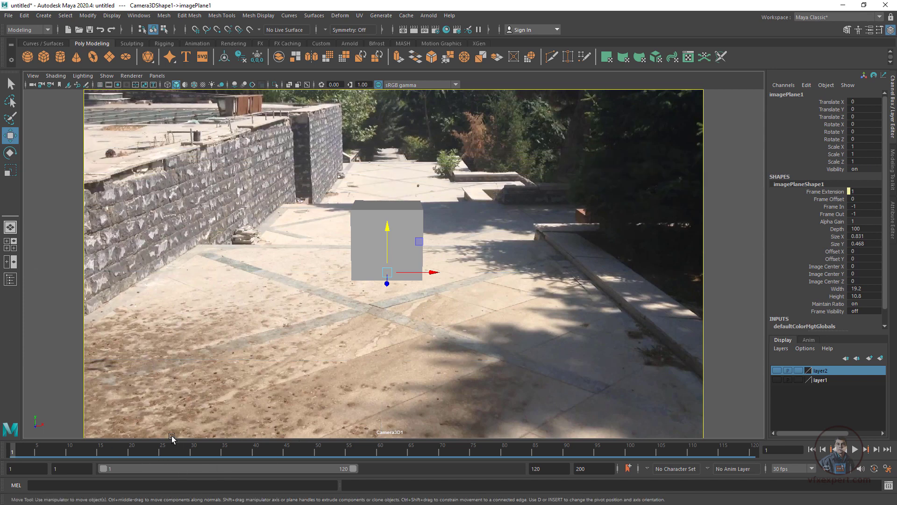
Play the animation to check how the cube sticks to the footage, and delete the cube
key(alt+v)
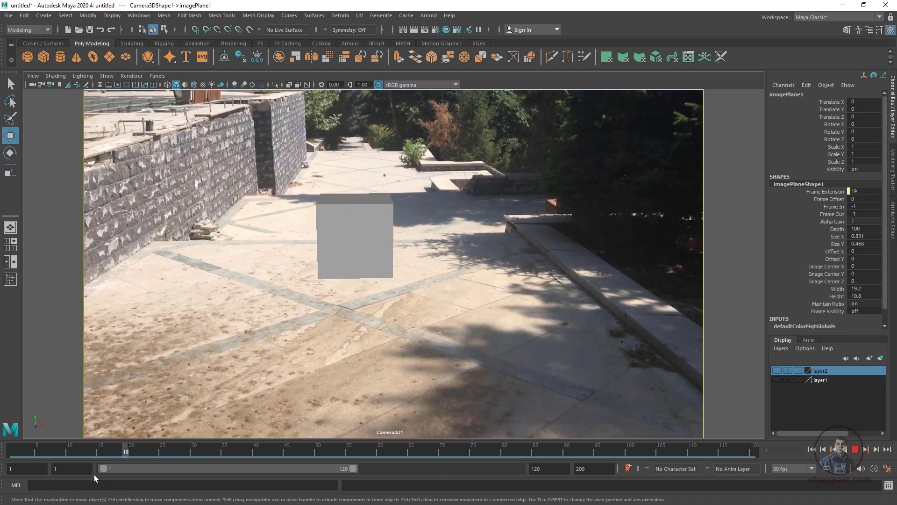
key(alt+v)
click(409, 236)
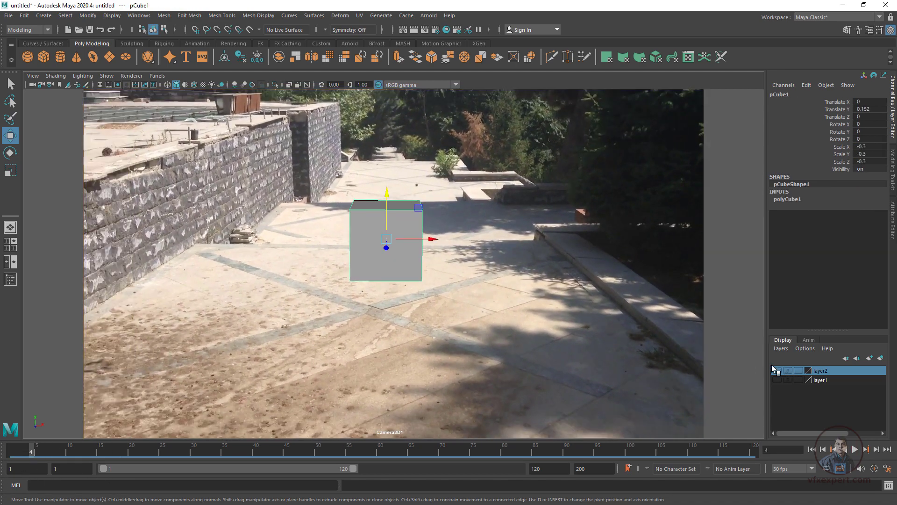
key(Delete)
Import hulk_model.mb from the Desktop into the scene
click(9, 15)
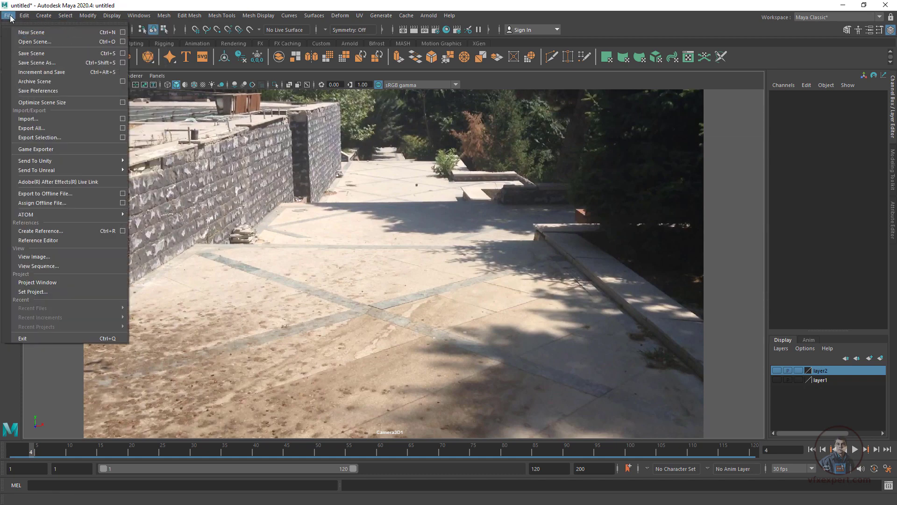
click(25, 119)
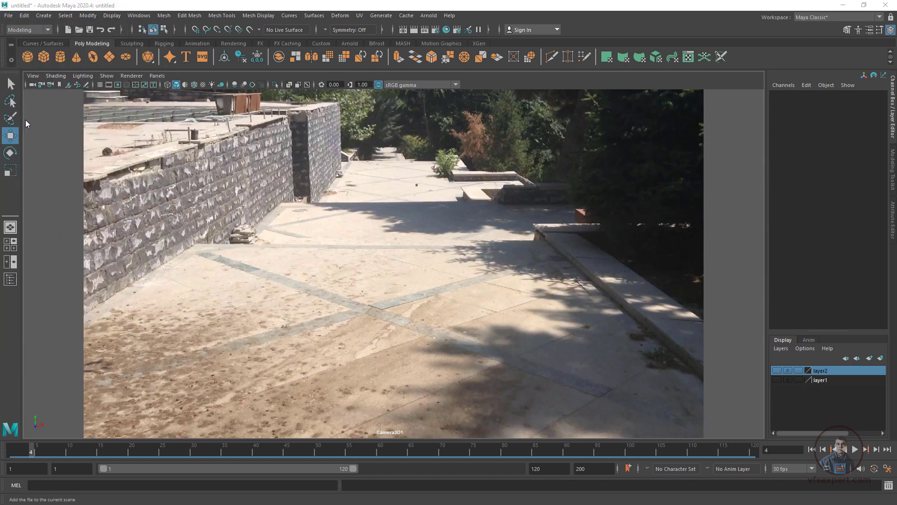
click(110, 147)
double_click(201, 178)
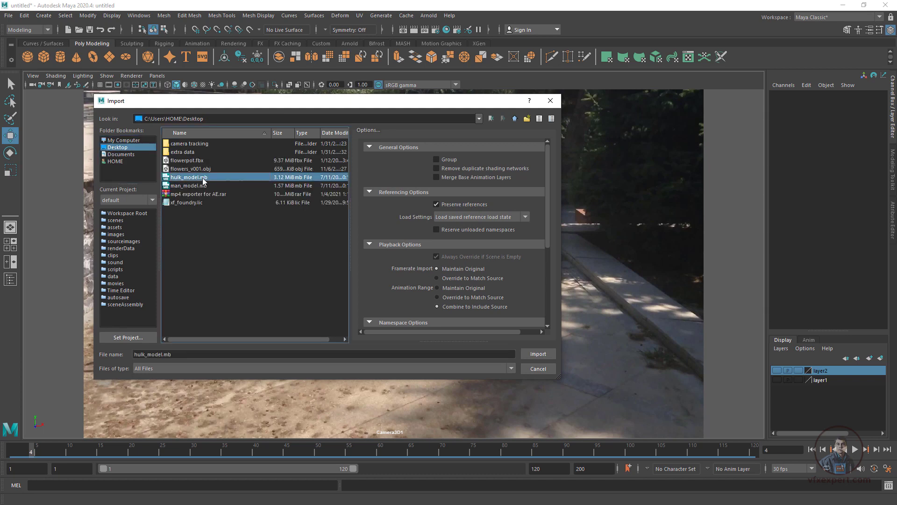
Switch to the perspective view and scale the hulk model group down to about 0.49
click(157, 75)
mouse_move(196, 85)
click(263, 95)
click(561, 238)
key(r)
drag(542, 290, 492, 274)
key(w)
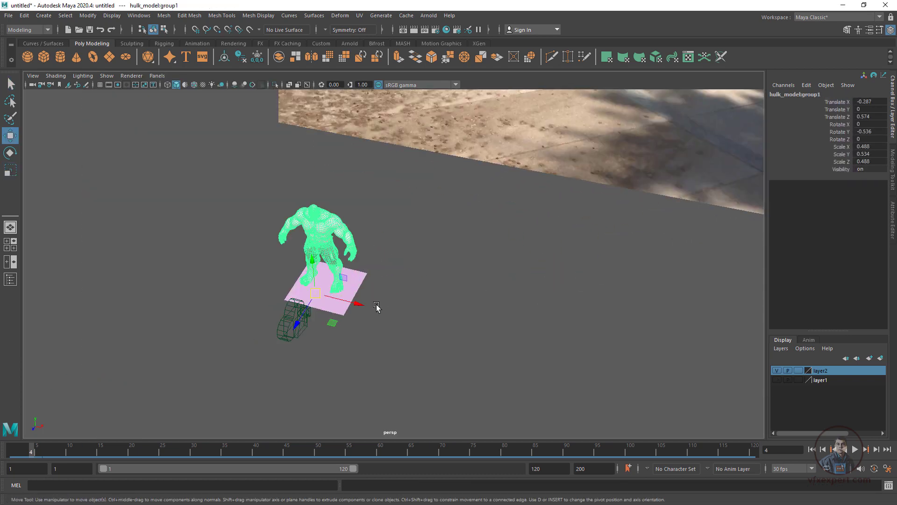
Scale the hulk model further down to about 0.21 and raise it to about Y 0.028 above the ground plane
key(r)
key(w)
drag(234, 206, 227, 195)
Look through Camera3D1 and scale the hulk model down to about 0.061 so it fits in the frame
click(157, 75)
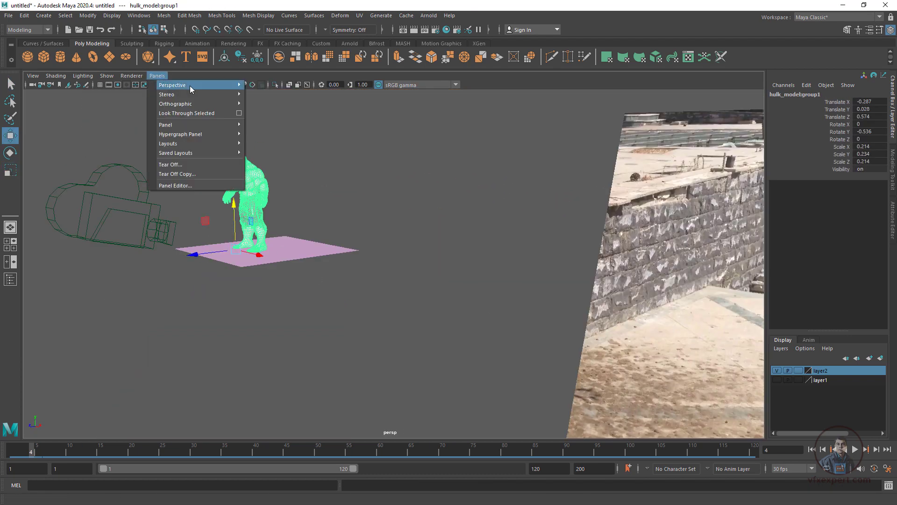
mouse_move(189, 86)
click(270, 87)
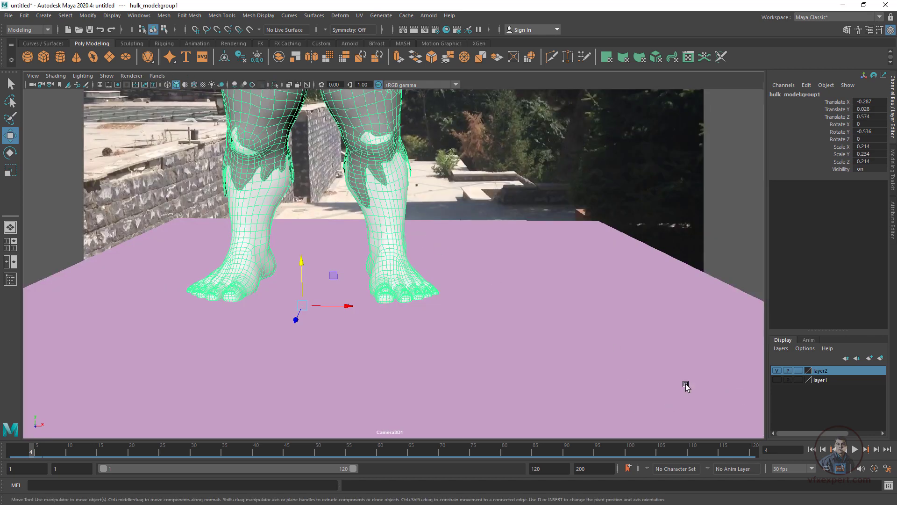
key(r)
drag(304, 303, 131, 264)
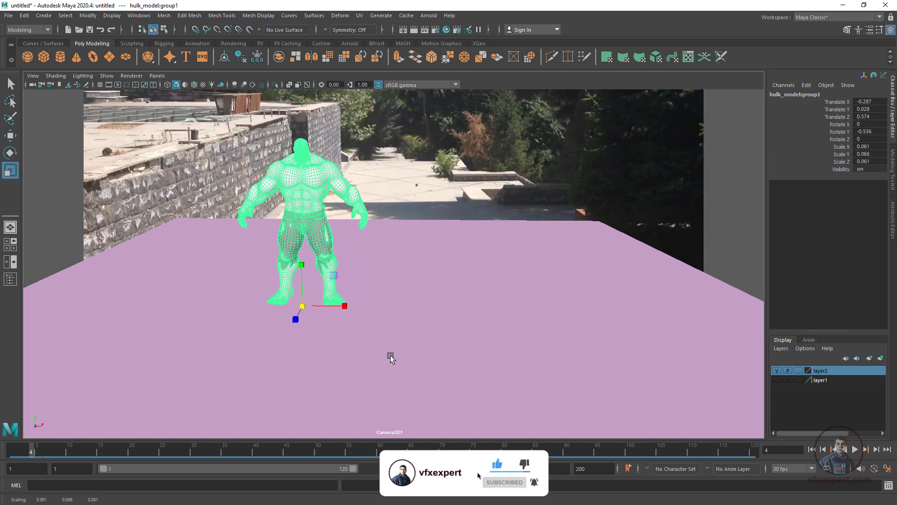
Move the hulk model sideways to about X -0.038 and hide layer2 with the ground plane
key(w)
drag(346, 308, 422, 314)
click(777, 370)
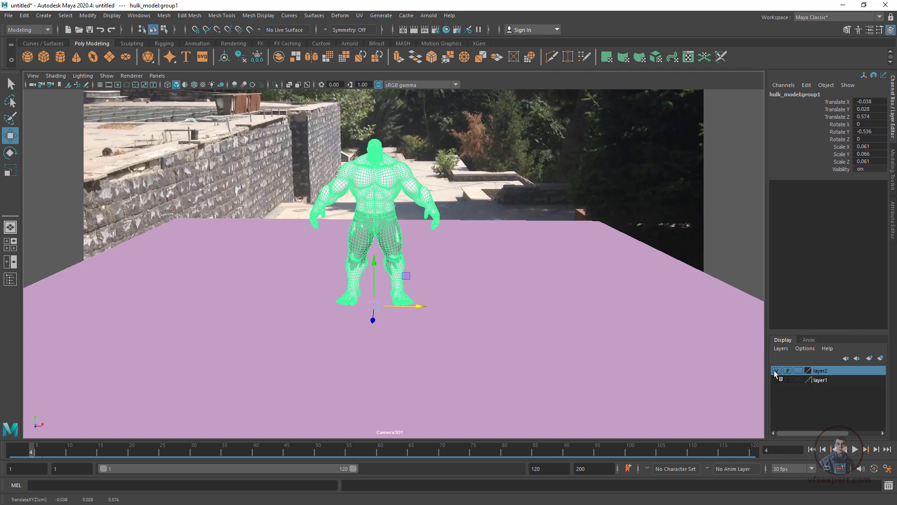
click(520, 335)
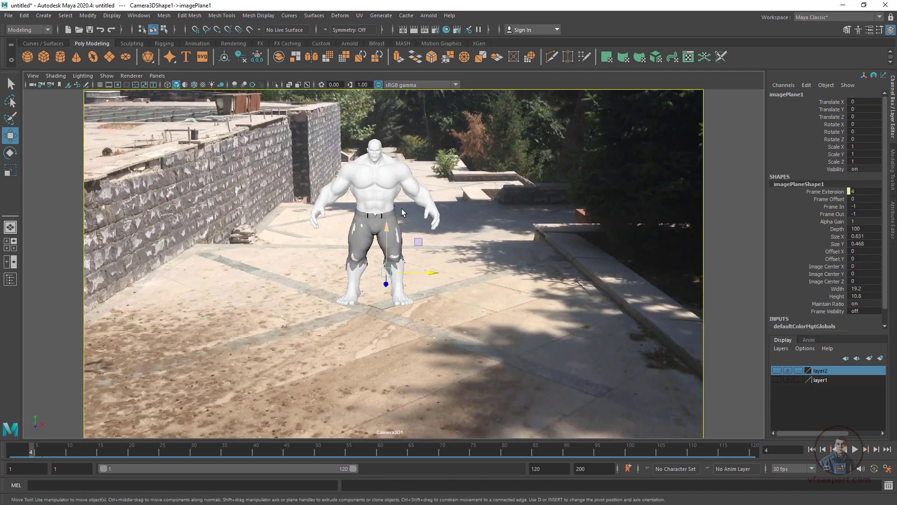
Play the animation through Camera3D1 to check the hulk against the footage, and replay it from the first frame
key(alt+v)
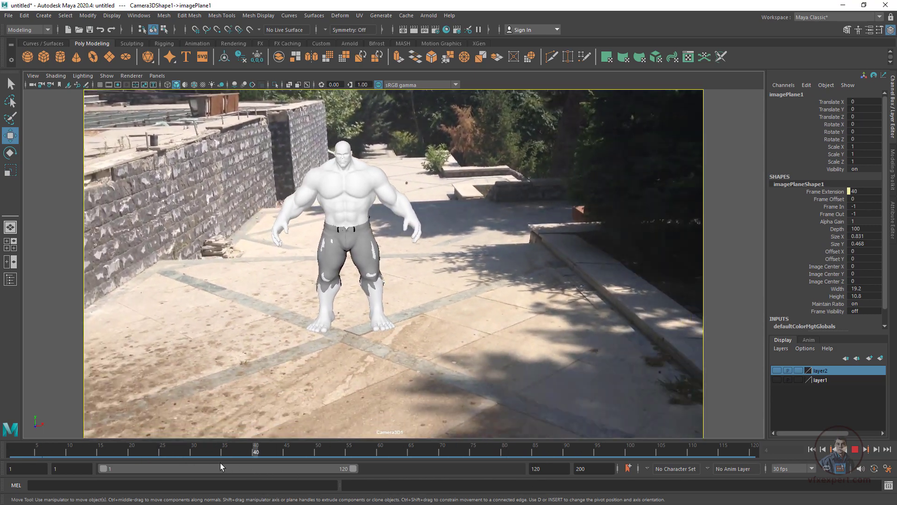
click(811, 448)
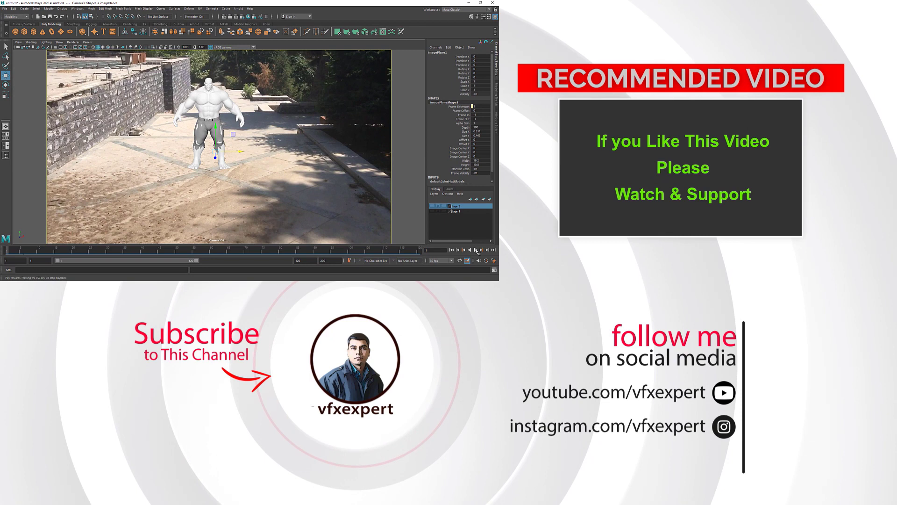
click(475, 250)
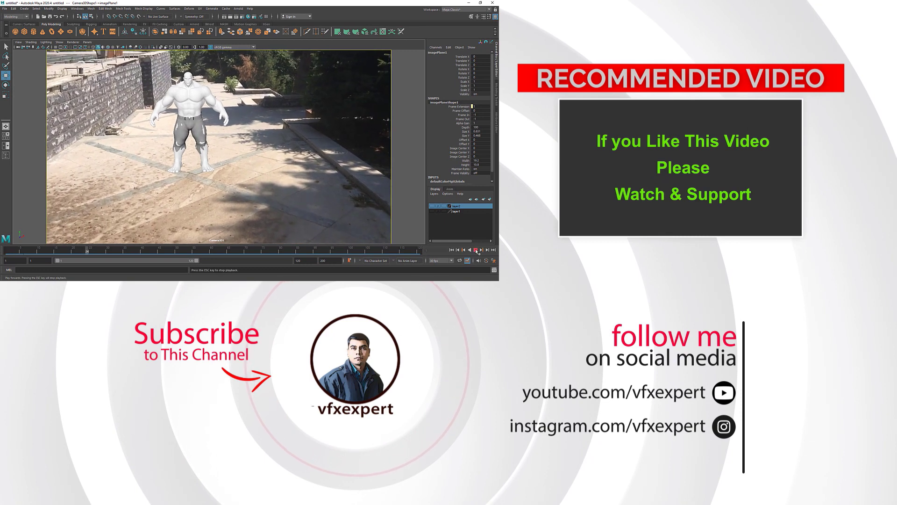